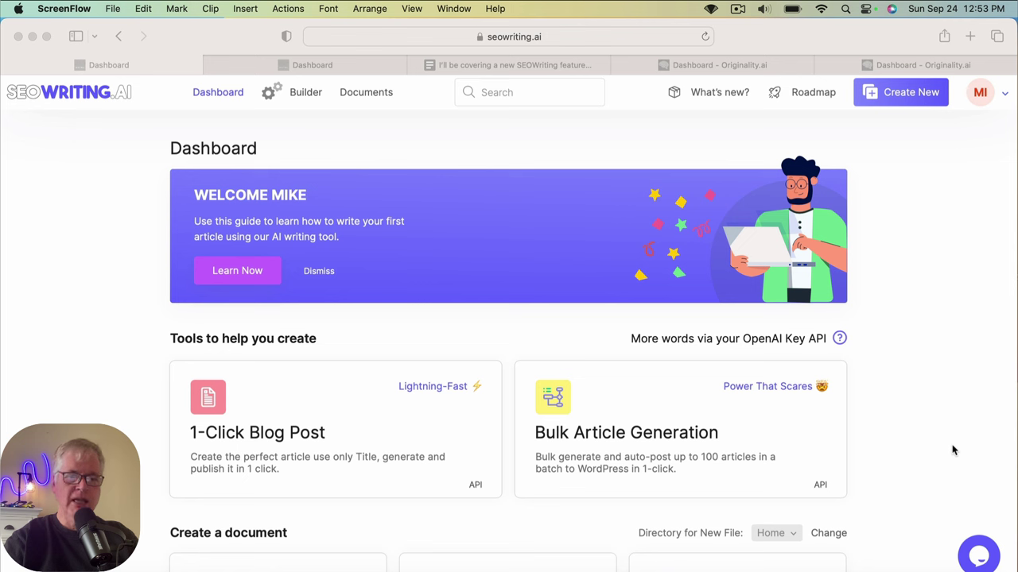
# Open the 1-Click Blog Post tool from the dashboard.
pyautogui.scroll(-3, 485, 258)
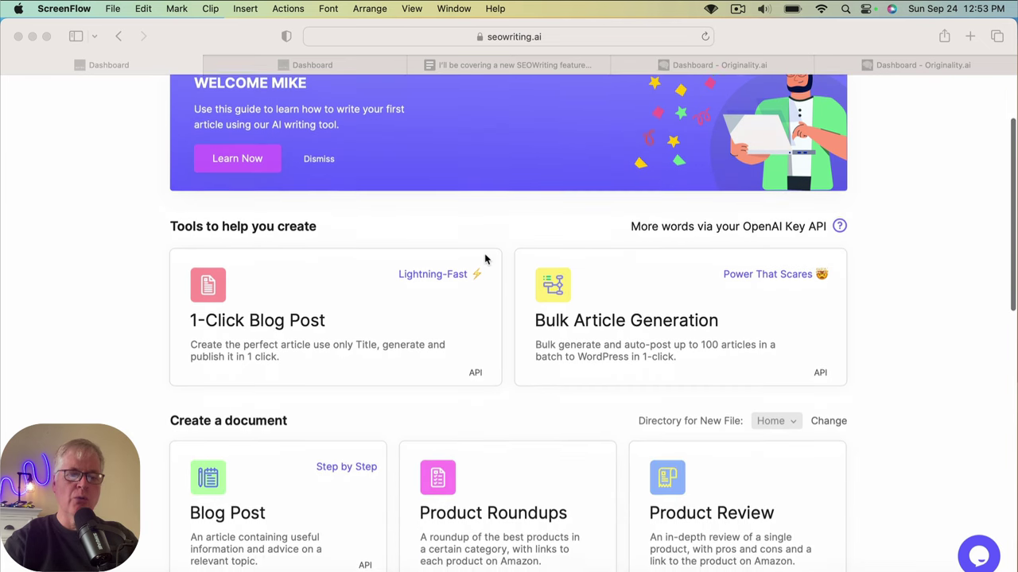
pyautogui.scroll(-2, 484, 258)
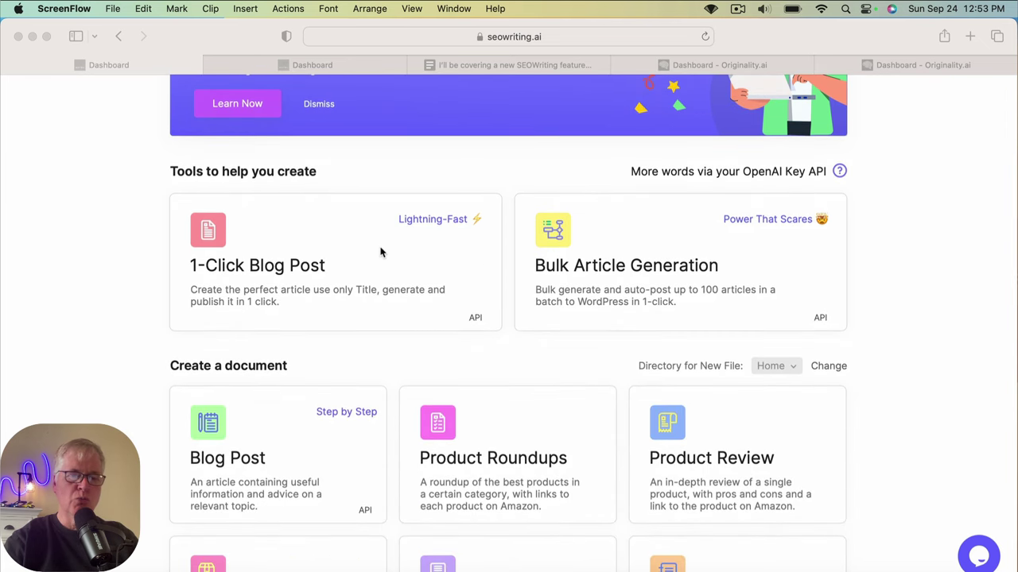
pyautogui.click(395, 254)
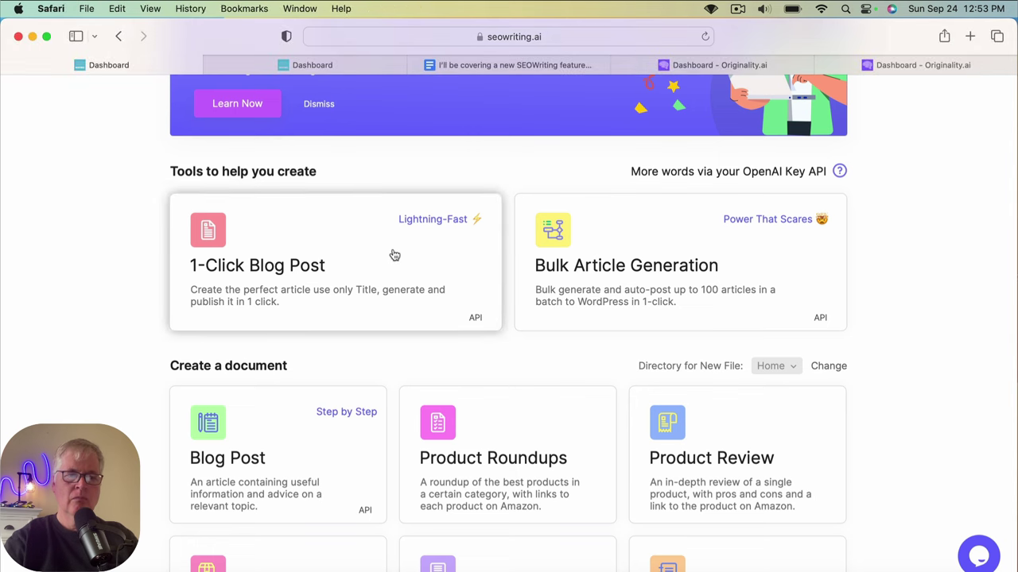
pyautogui.click(395, 255)
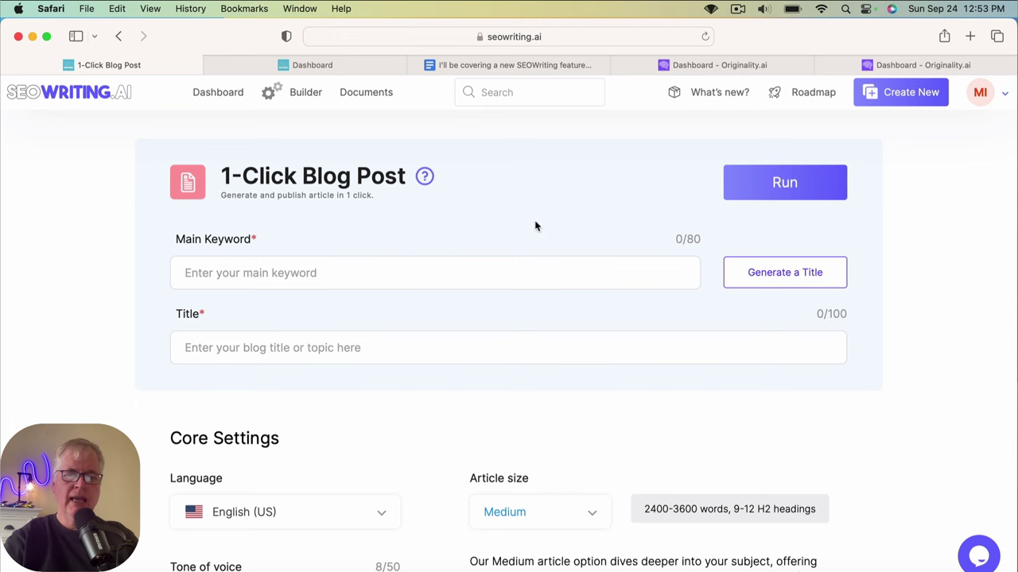
# Set Network and Source Links to Yes in the Connect to Web settings.
pyautogui.scroll(-6, 607, 245)
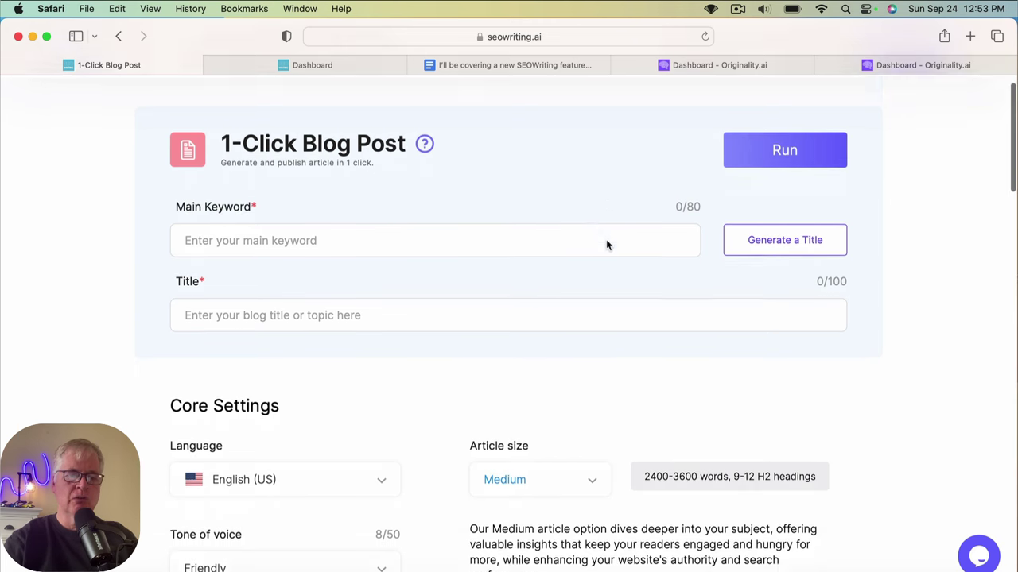
pyautogui.scroll(-15, 607, 243)
pyautogui.scroll(-14, 606, 240)
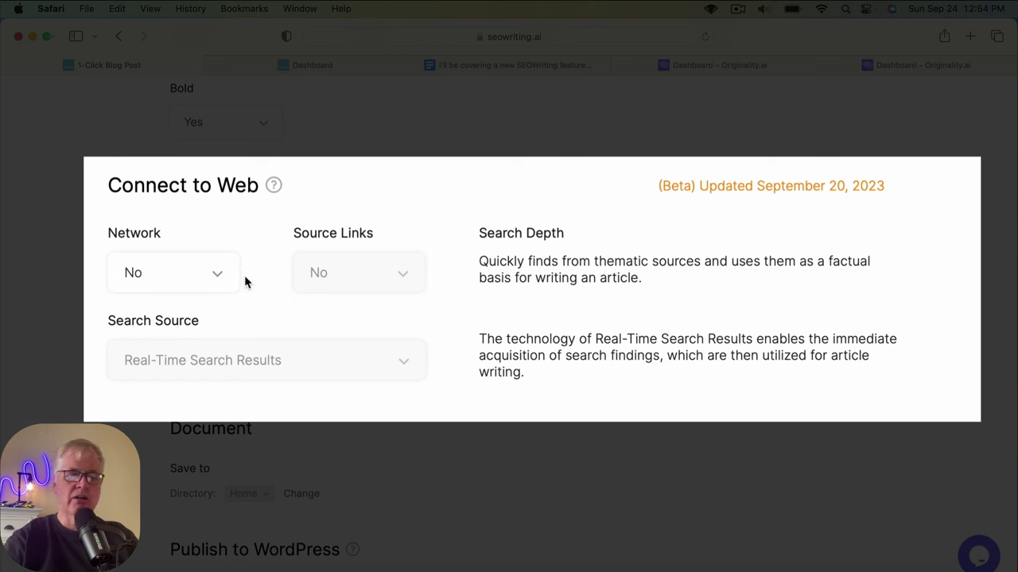
pyautogui.click(216, 273)
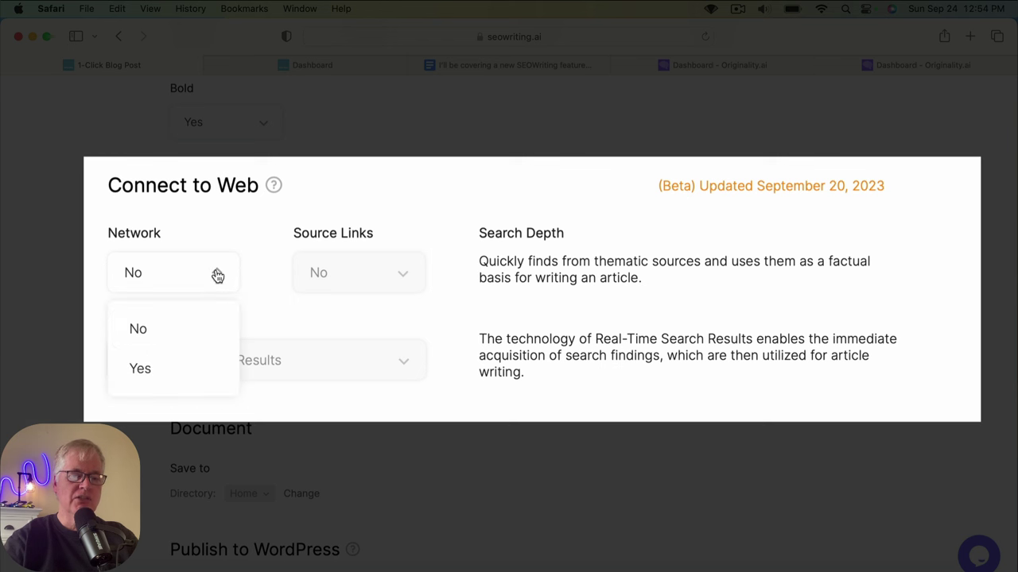
pyautogui.click(199, 373)
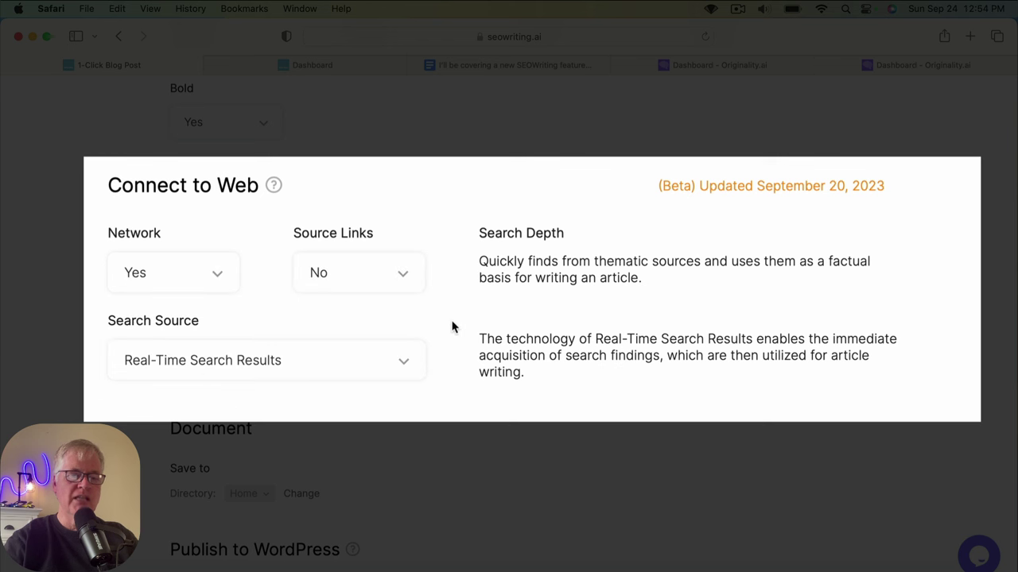
pyautogui.click(408, 273)
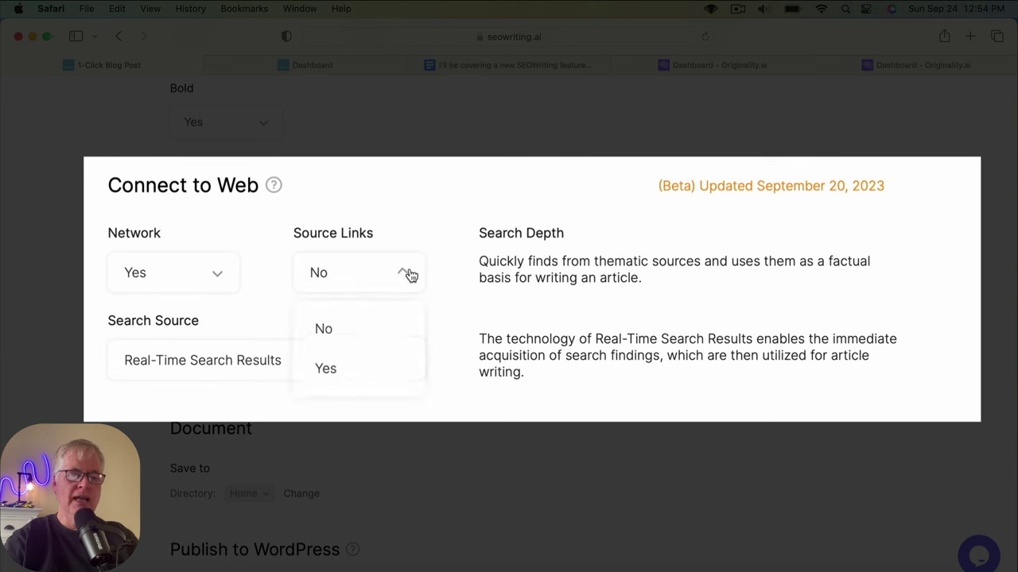
pyautogui.click(357, 375)
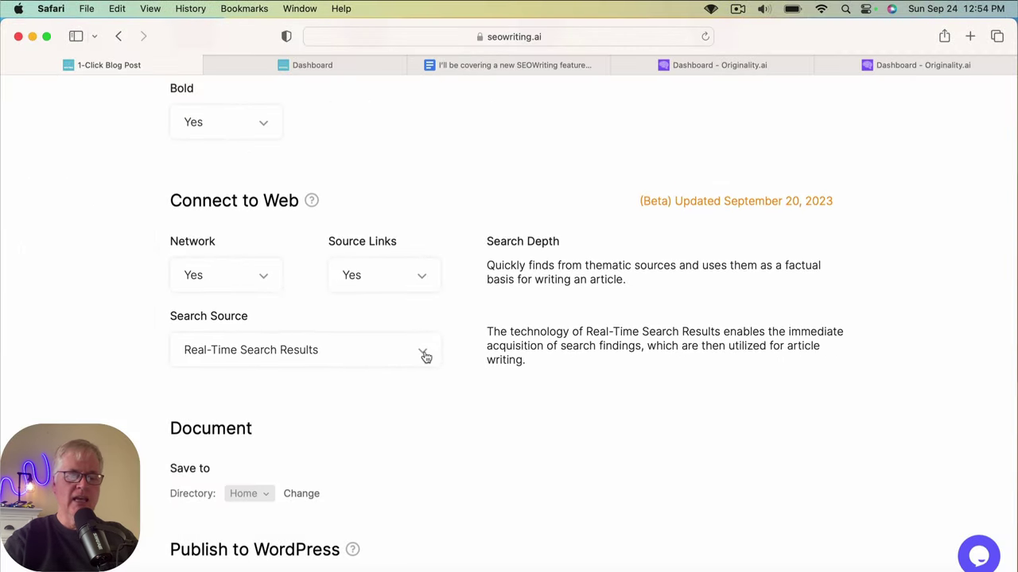
# Set the Connect to Web Search Source to URLs Reference and switch Network to No.
pyautogui.click(424, 355)
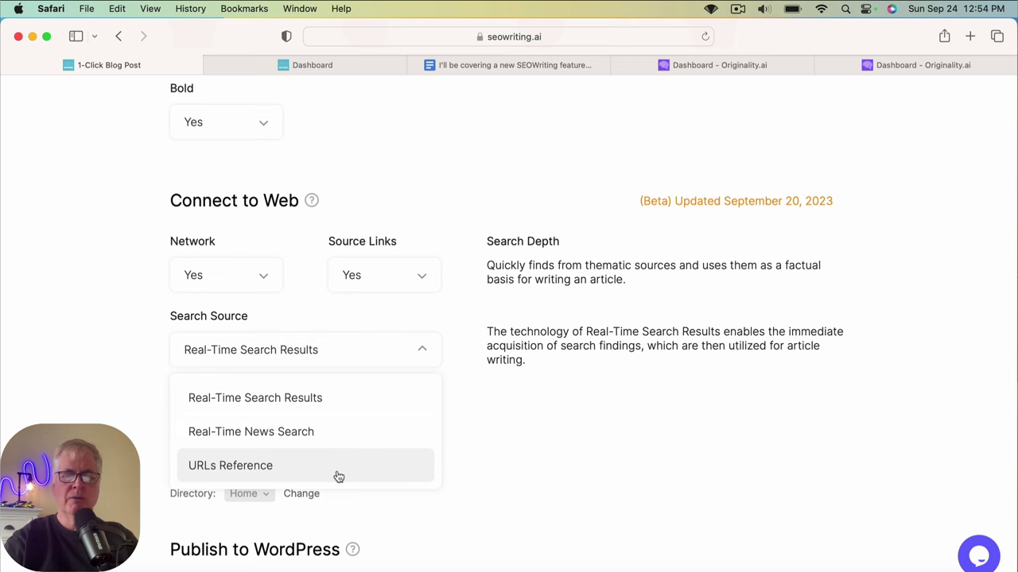
pyautogui.click(338, 475)
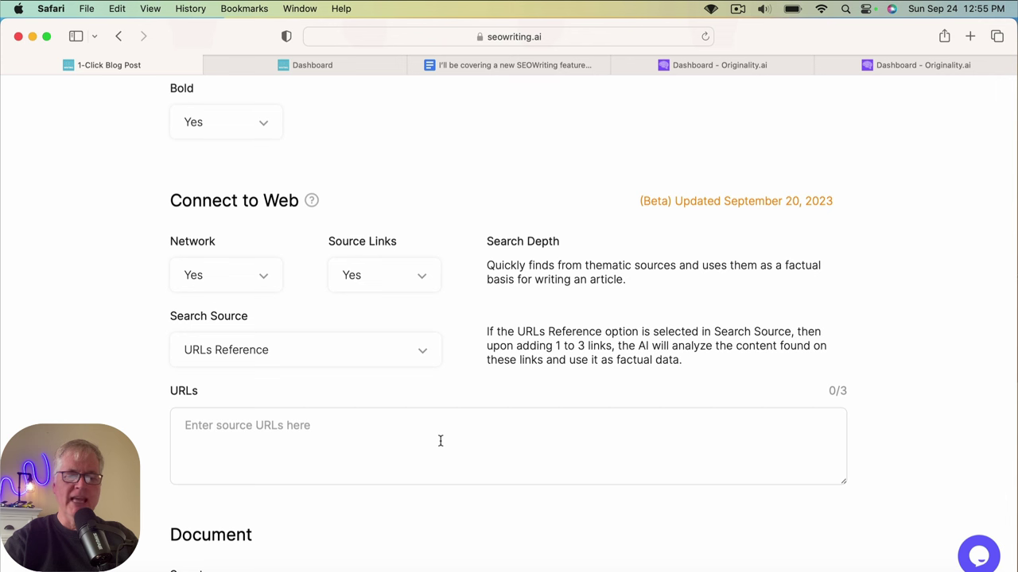
pyautogui.click(424, 352)
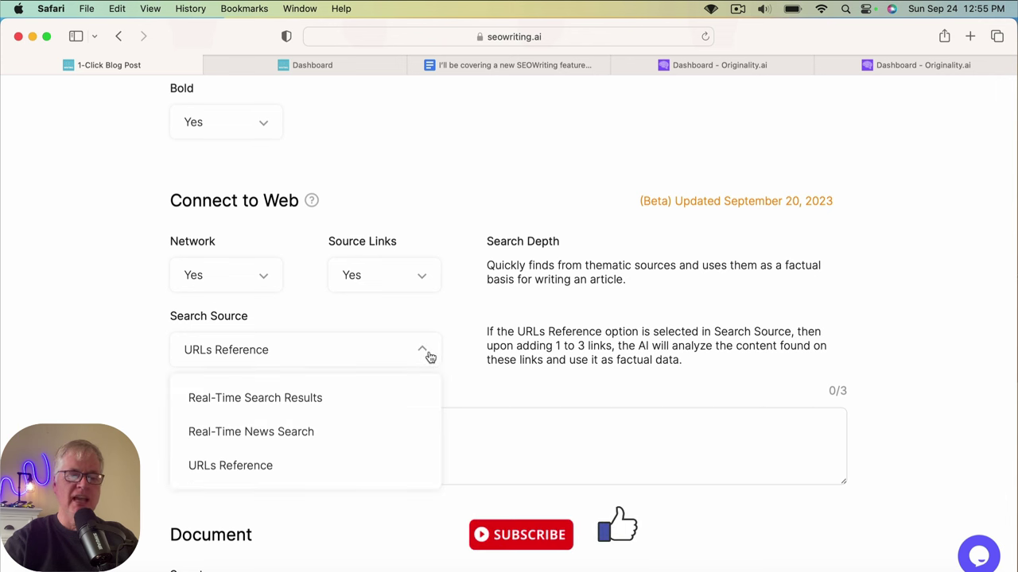
pyautogui.click(438, 353)
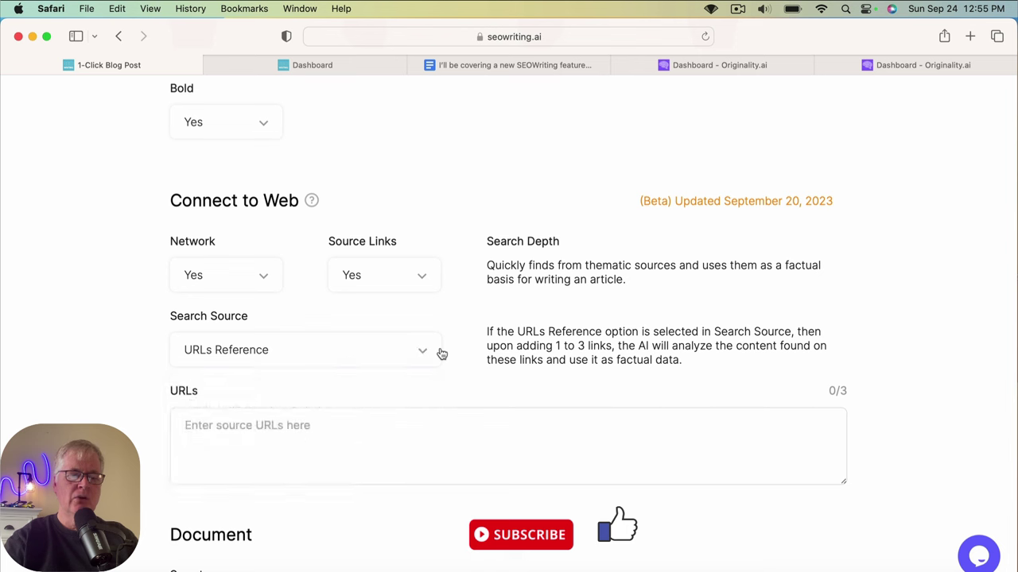
pyautogui.click(263, 274)
pyautogui.click(245, 323)
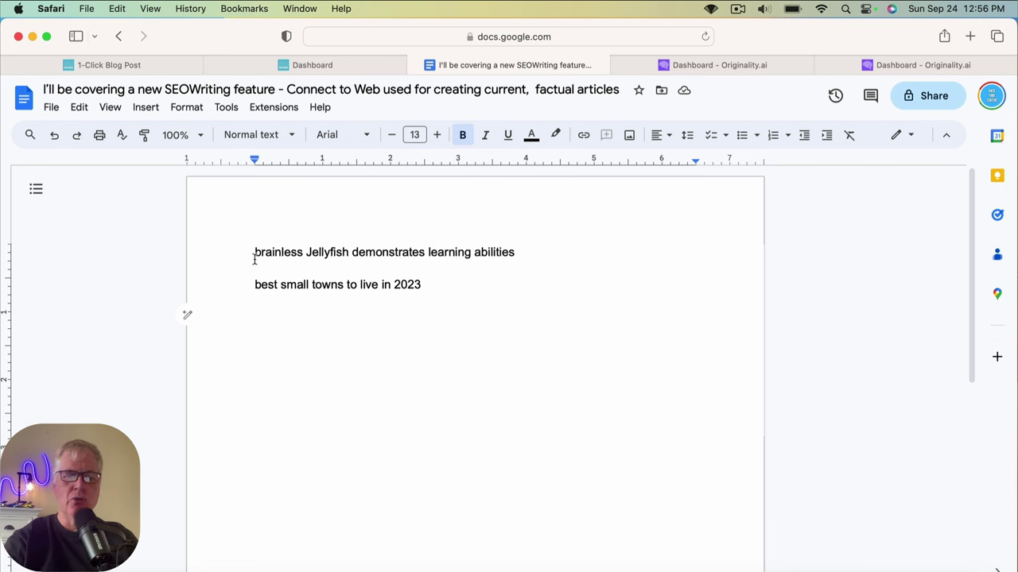
# Copy "brainless Jellyfish demonstrates learning abilities" from the Google Docs notes into the blog post's Main Keyword and try to generate a title.
pyautogui.moveTo(254, 252); pyautogui.dragTo(516, 253)
pyautogui.press('super+c')
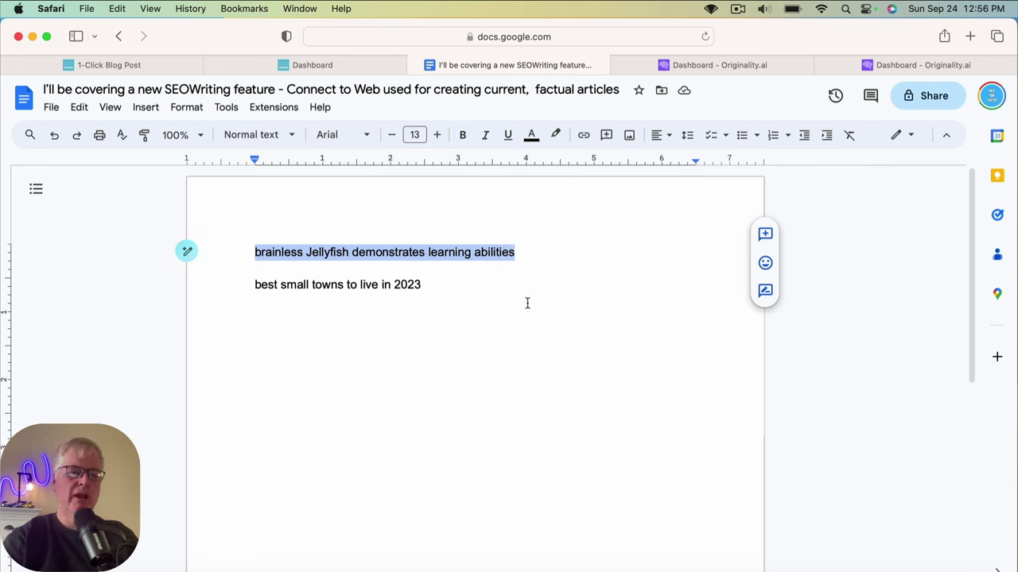
pyautogui.click(246, 67)
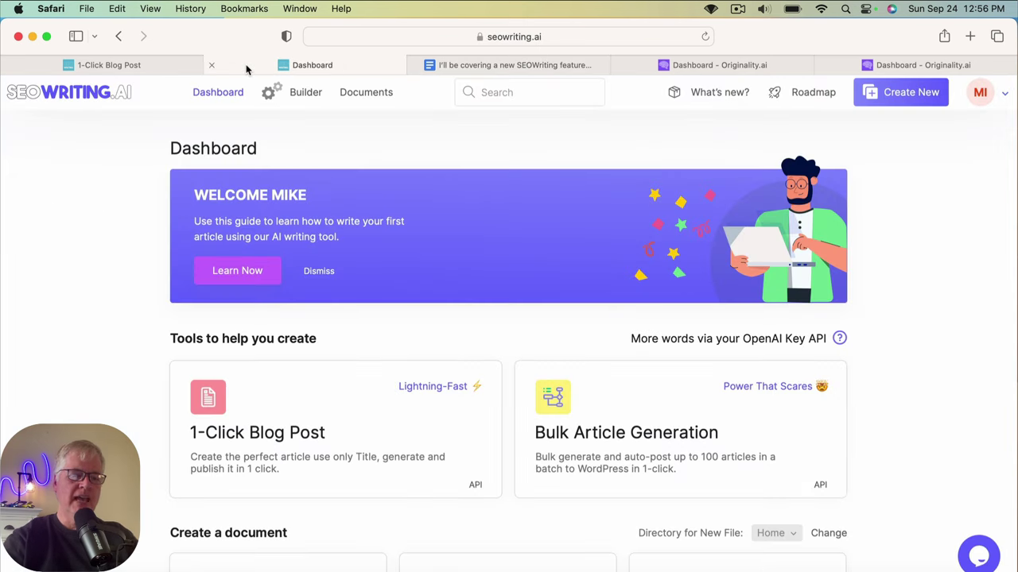
pyautogui.scroll(-1, 383, 235)
pyautogui.scroll(-5, 384, 235)
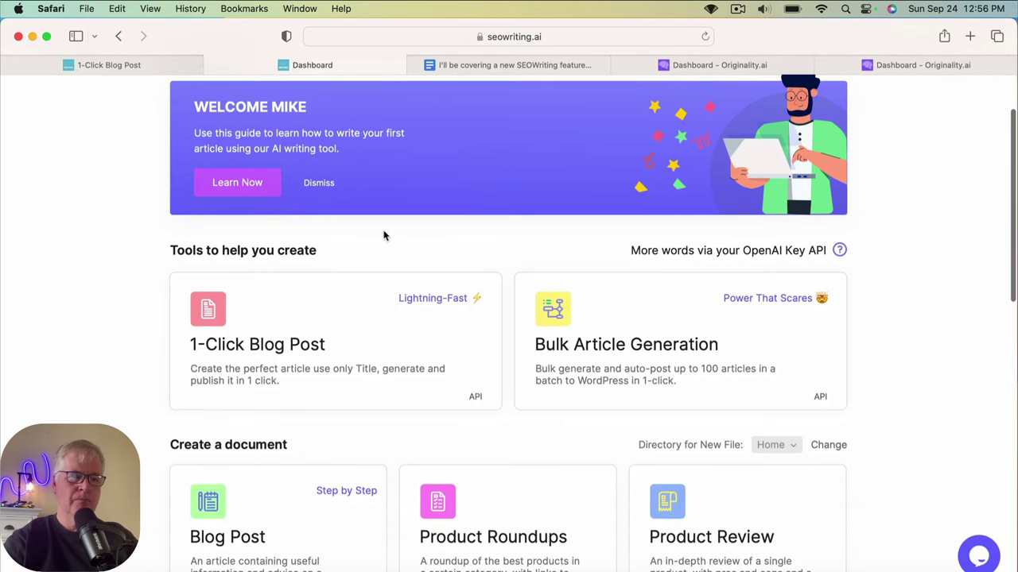
pyautogui.click(141, 65)
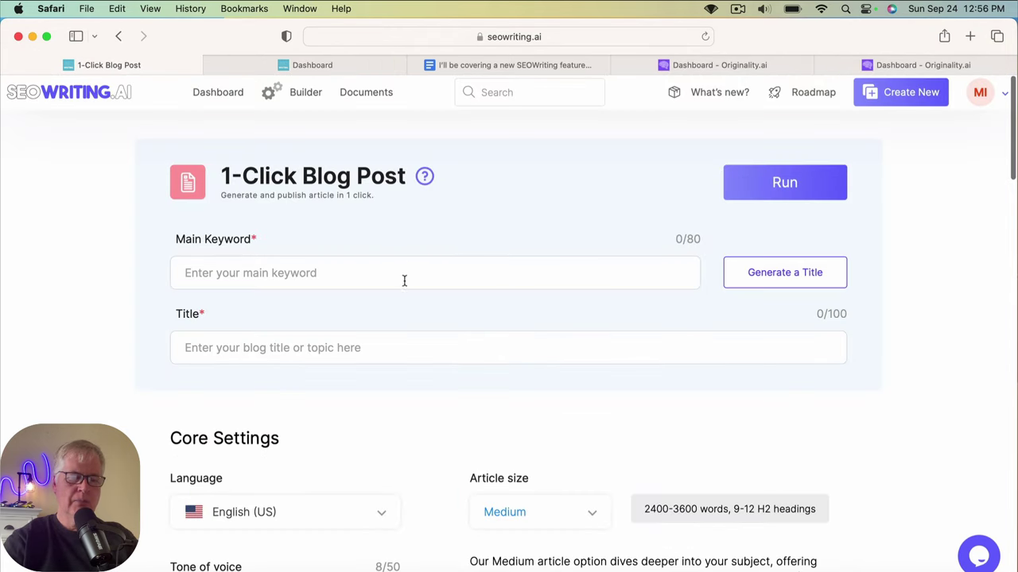
pyautogui.click(316, 278)
pyautogui.press('super+v')
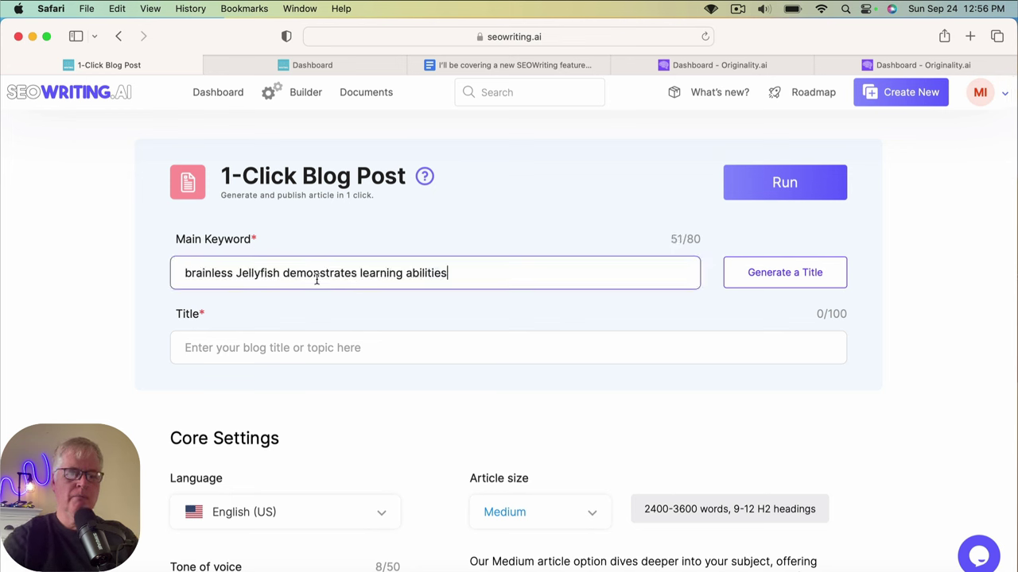
pyautogui.click(783, 278)
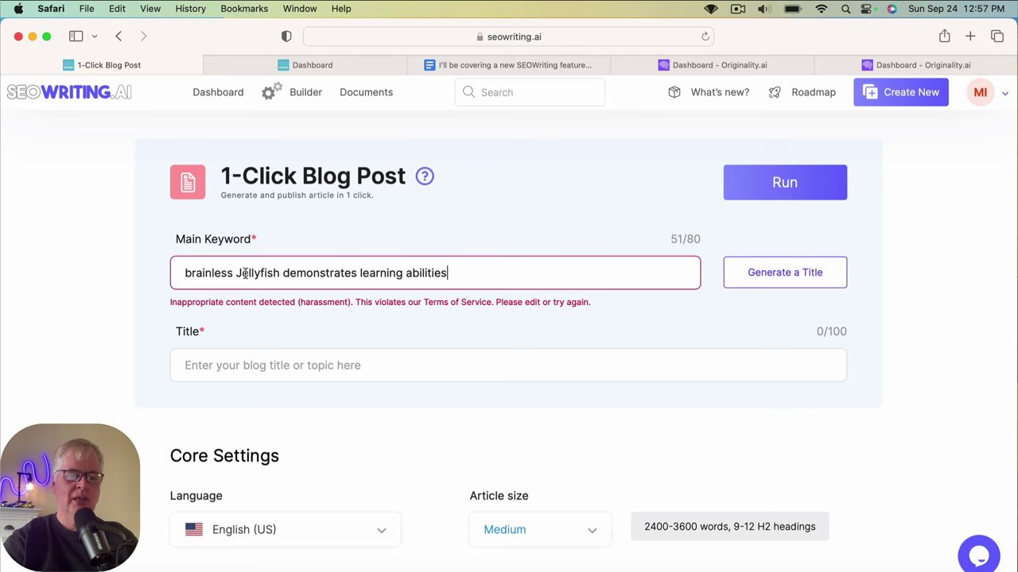
# Replace the Main Keyword with "iOS 17 features and functionality" and generate a title from it.
pyautogui.tripleClick(313, 274)
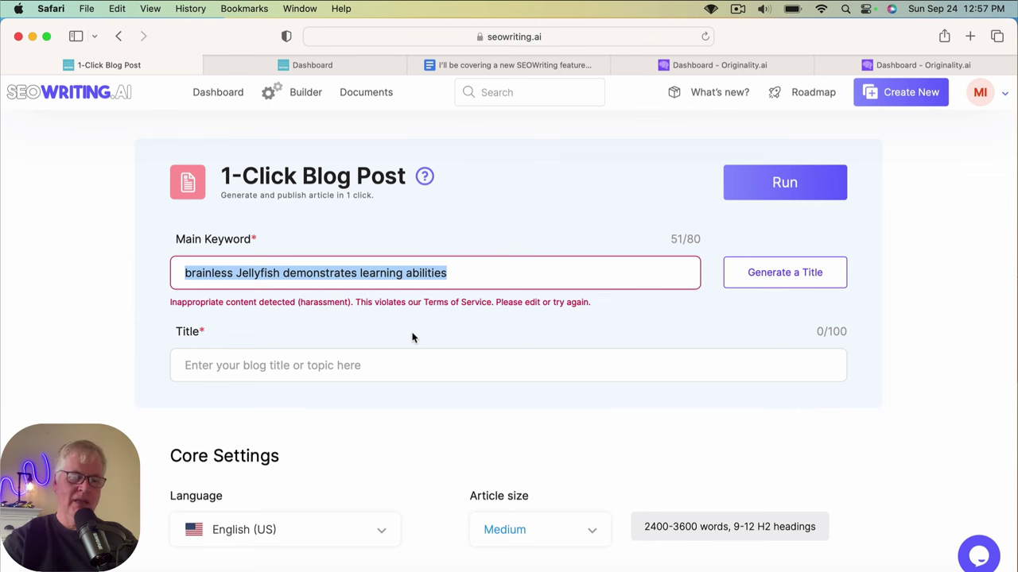
pyautogui.write('l')
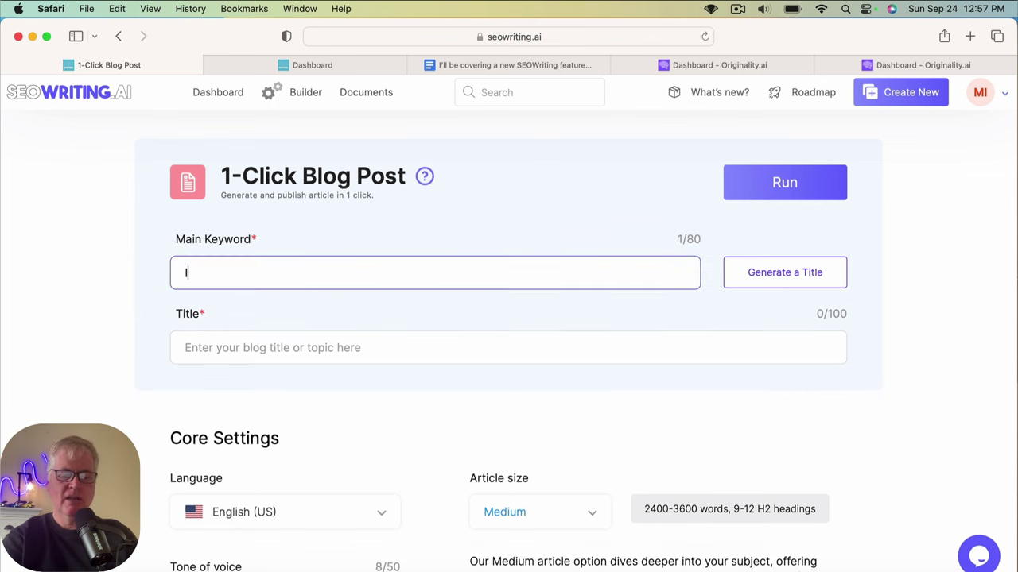
pyautogui.write('OS')
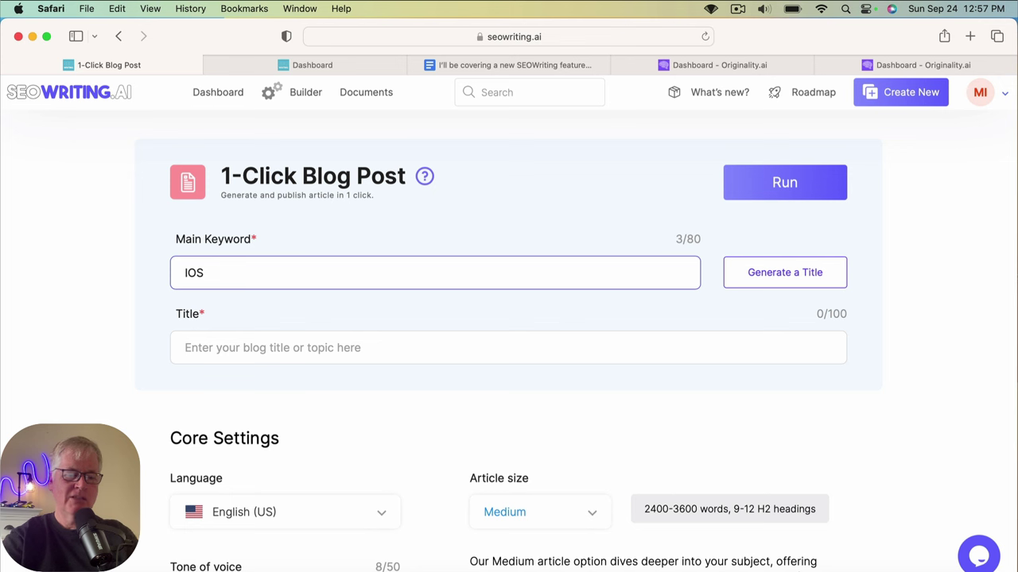
pyautogui.write(' features ')
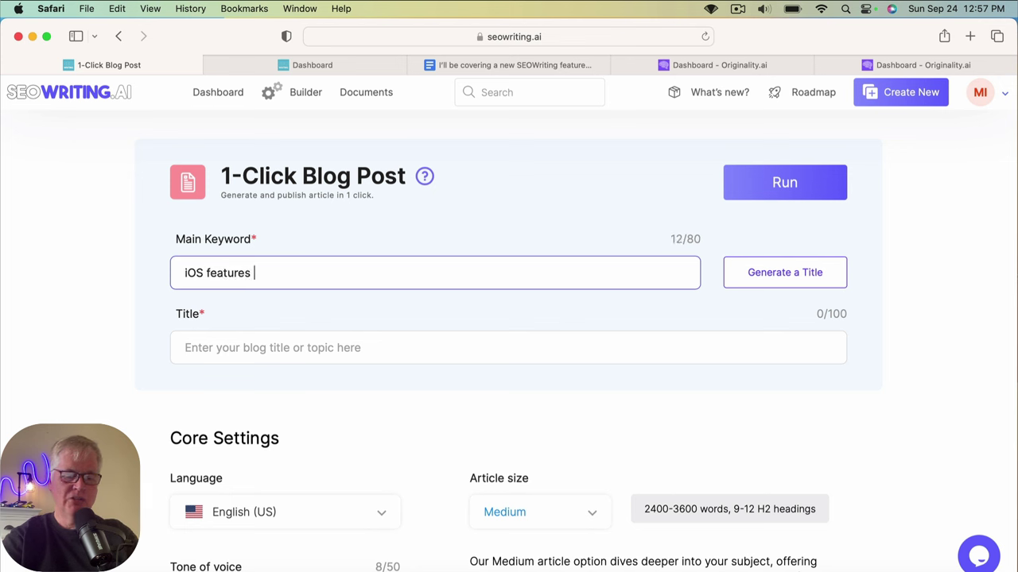
pyautogui.write('and func')
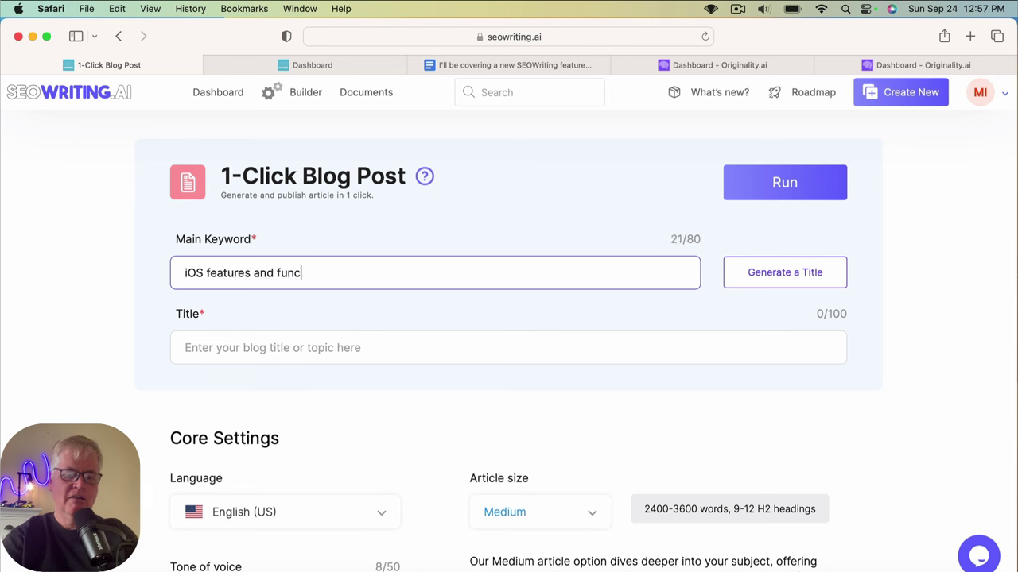
pyautogui.write('tionality')
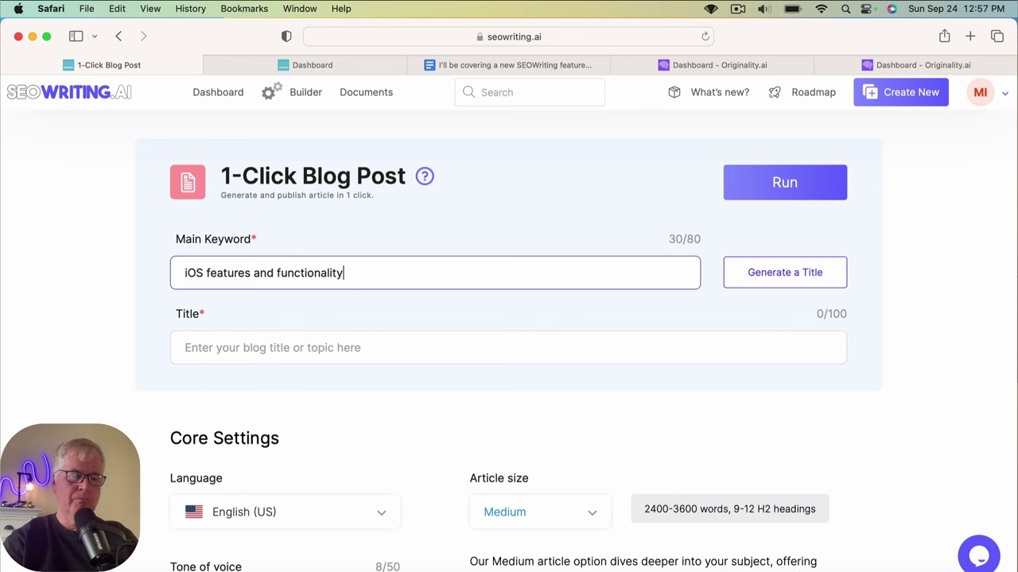
pyautogui.click(207, 275)
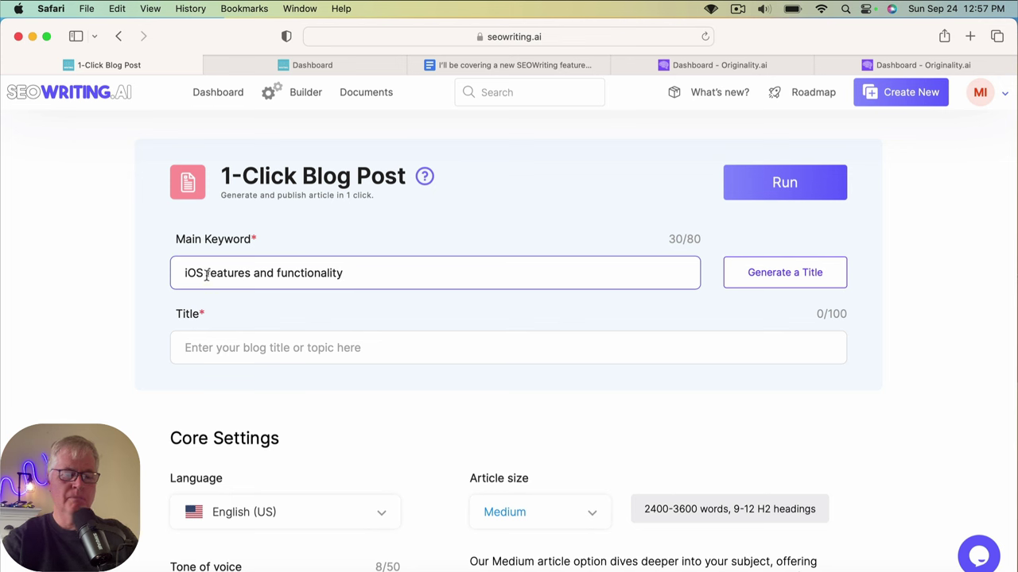
pyautogui.write('17')
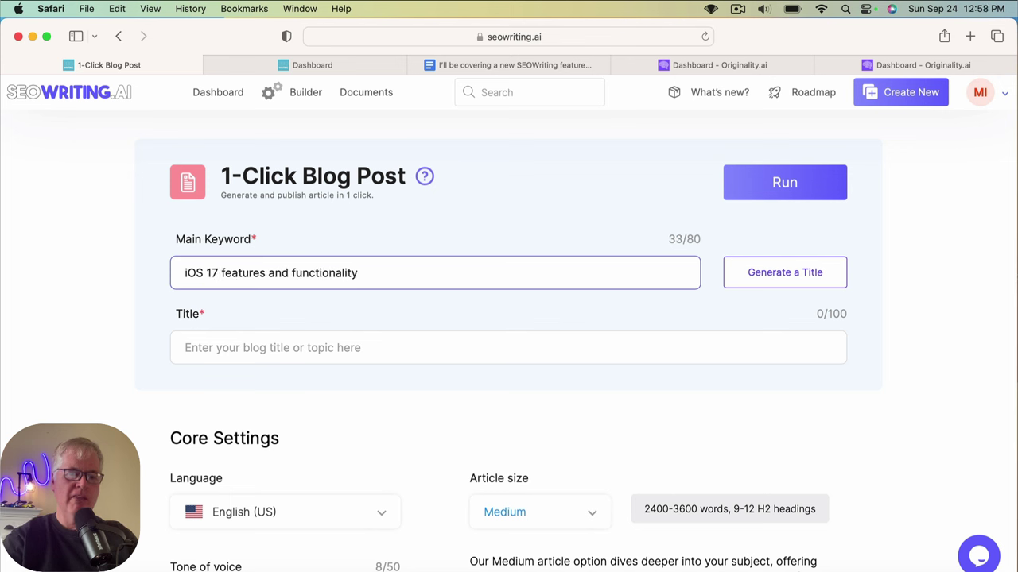
pyautogui.click(793, 272)
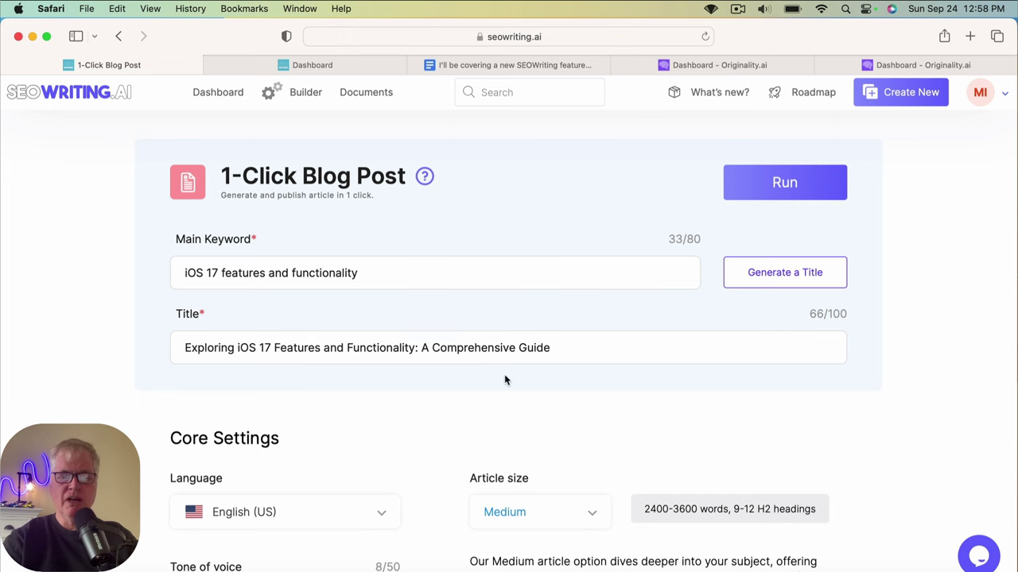
# Set the article's tone of voice to Professional in the Core Settings.
pyautogui.scroll(-3, 593, 380)
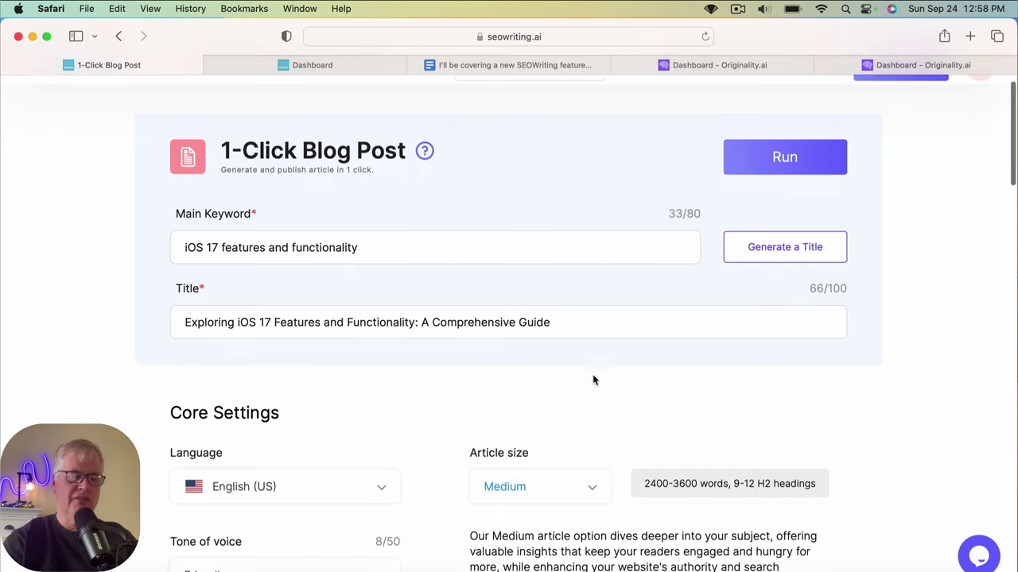
pyautogui.scroll(-4, 594, 380)
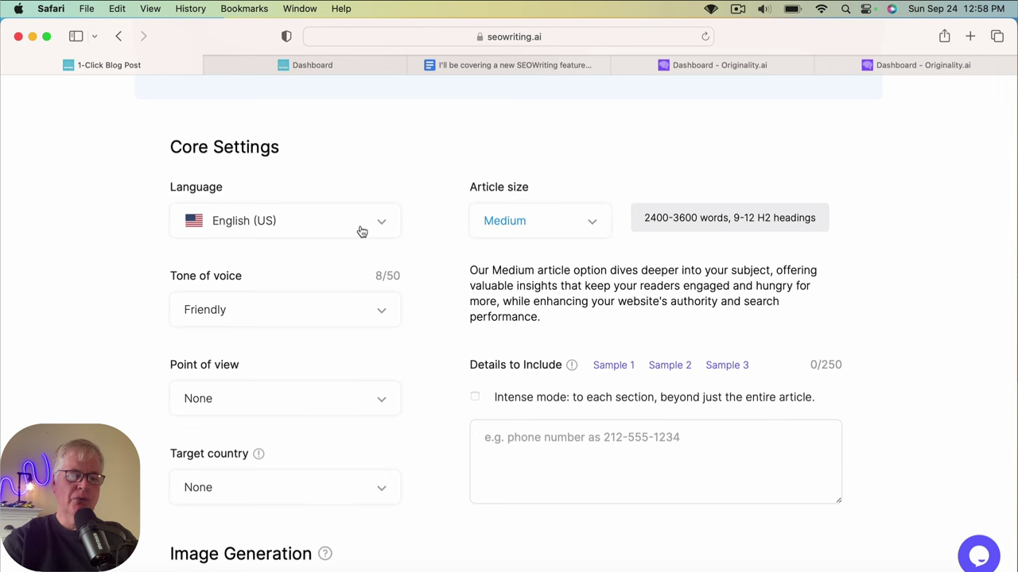
pyautogui.click(387, 314)
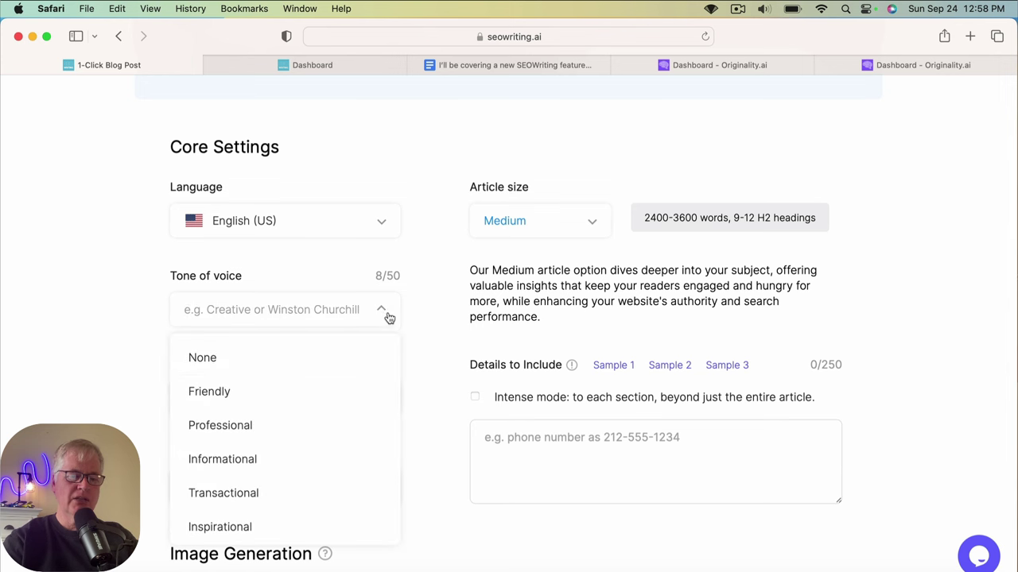
pyautogui.scroll(-2, 377, 357)
pyautogui.click(309, 365)
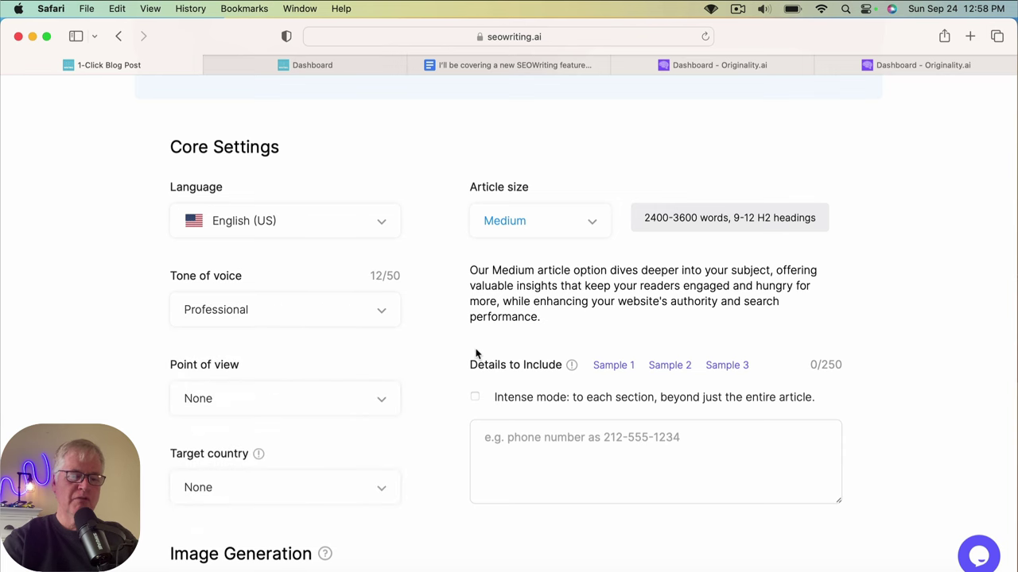
# Set the article's target country to United States in the Core Settings.
pyautogui.scroll(-2, 476, 349)
pyautogui.scroll(-1, 475, 350)
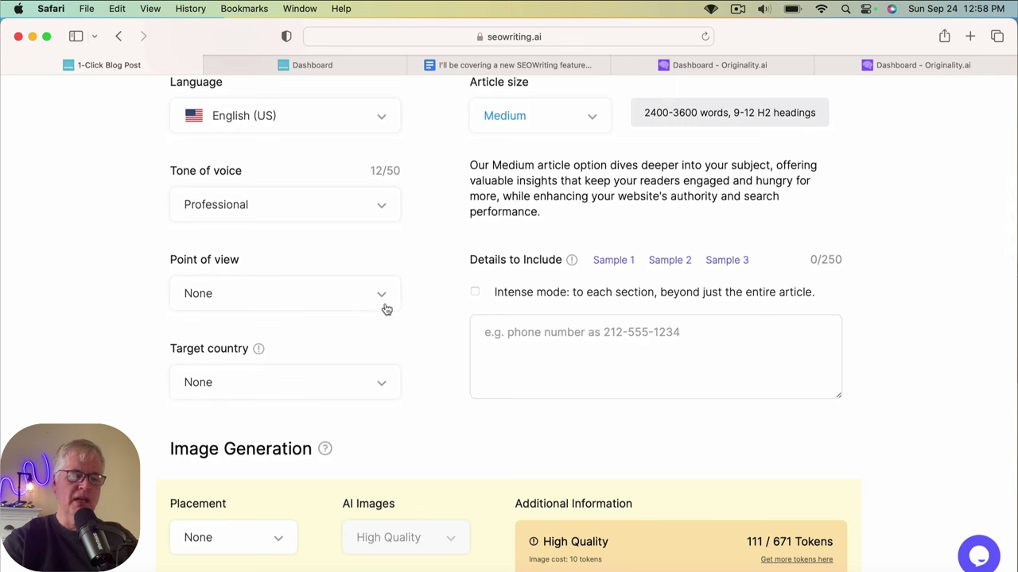
pyautogui.click(387, 392)
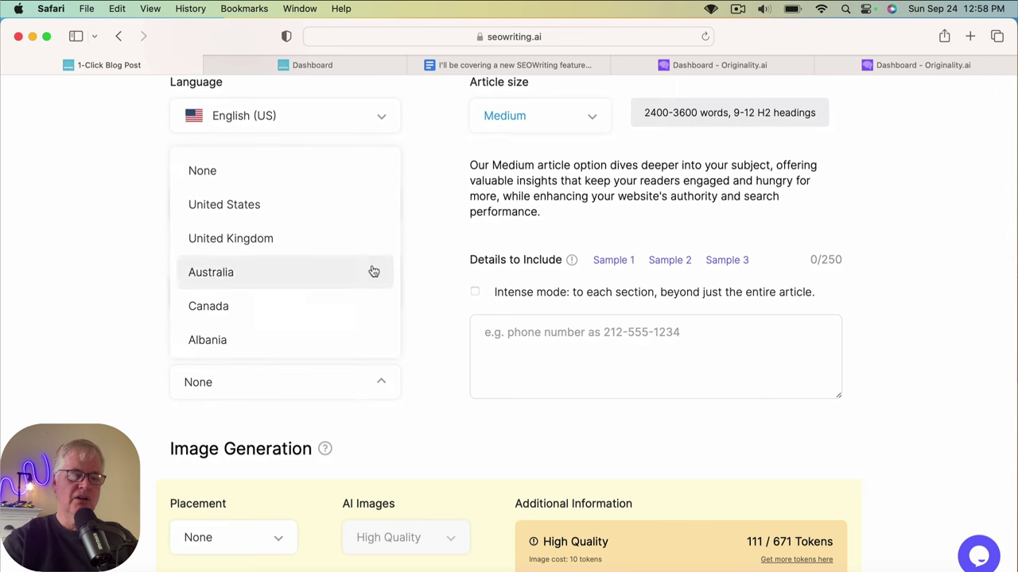
pyautogui.click(360, 211)
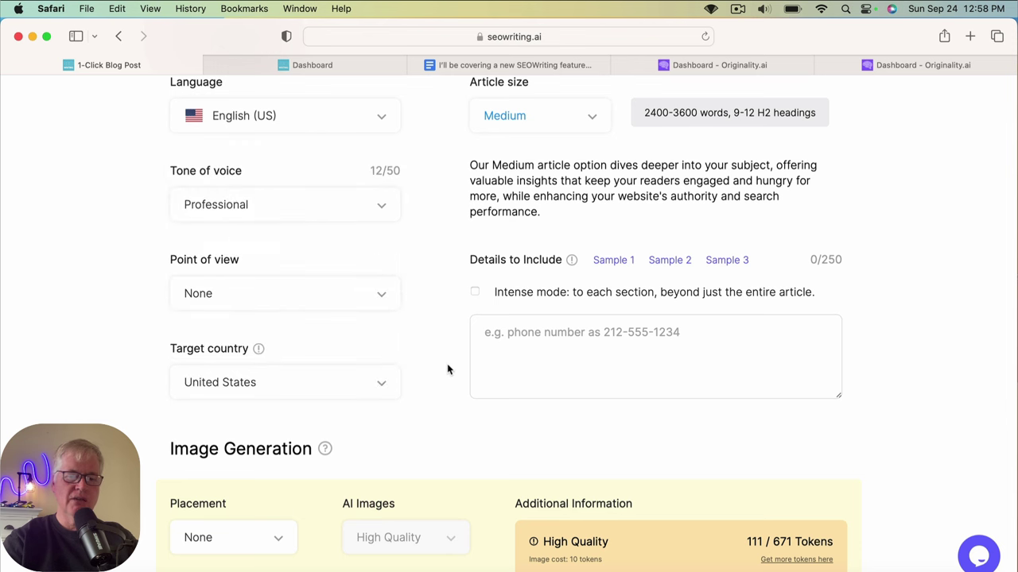
# Set the Image Generation placement to After H1 Only.
pyautogui.scroll(-5, 447, 363)
pyautogui.scroll(-3, 446, 363)
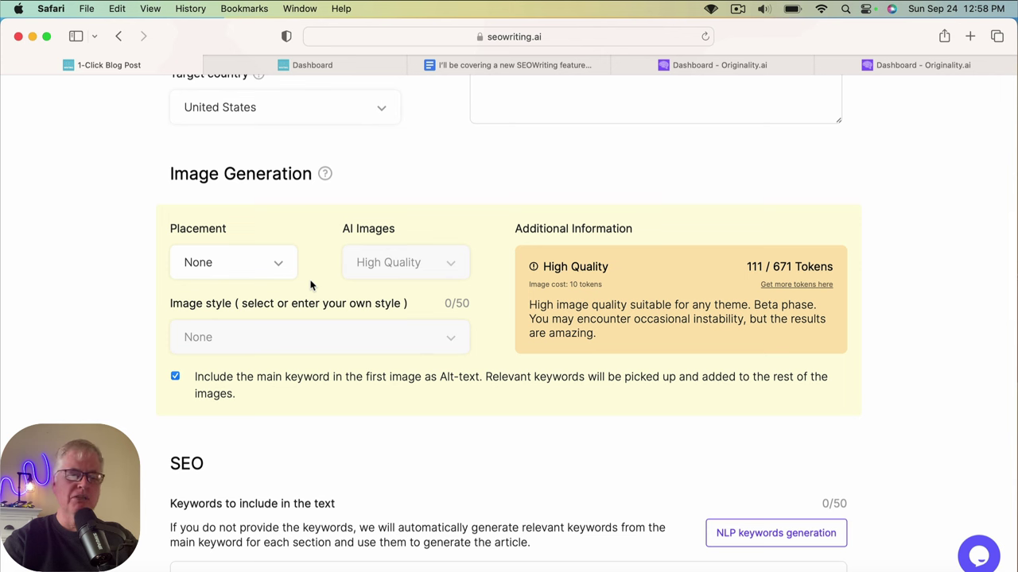
pyautogui.click(281, 265)
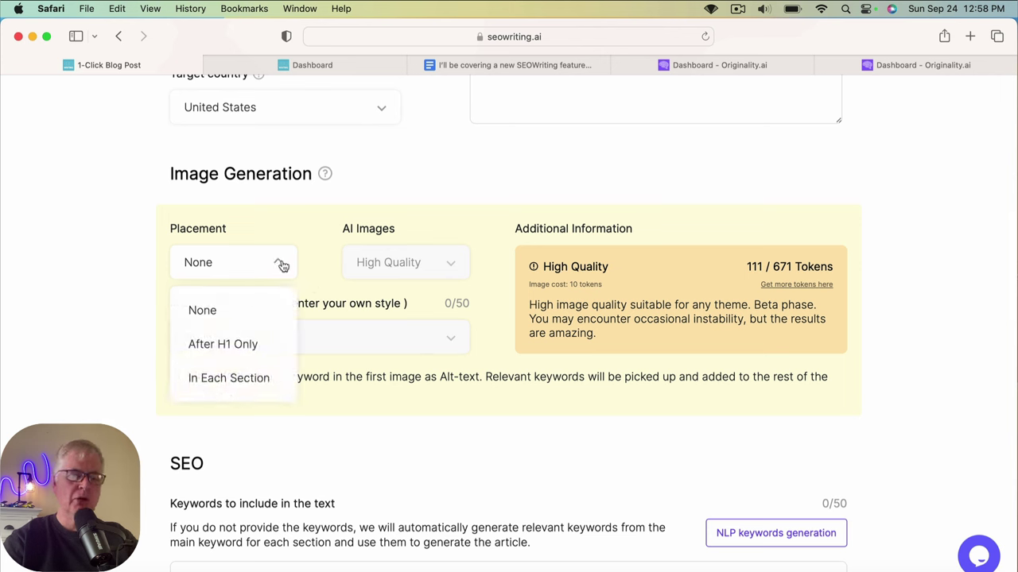
pyautogui.click(268, 345)
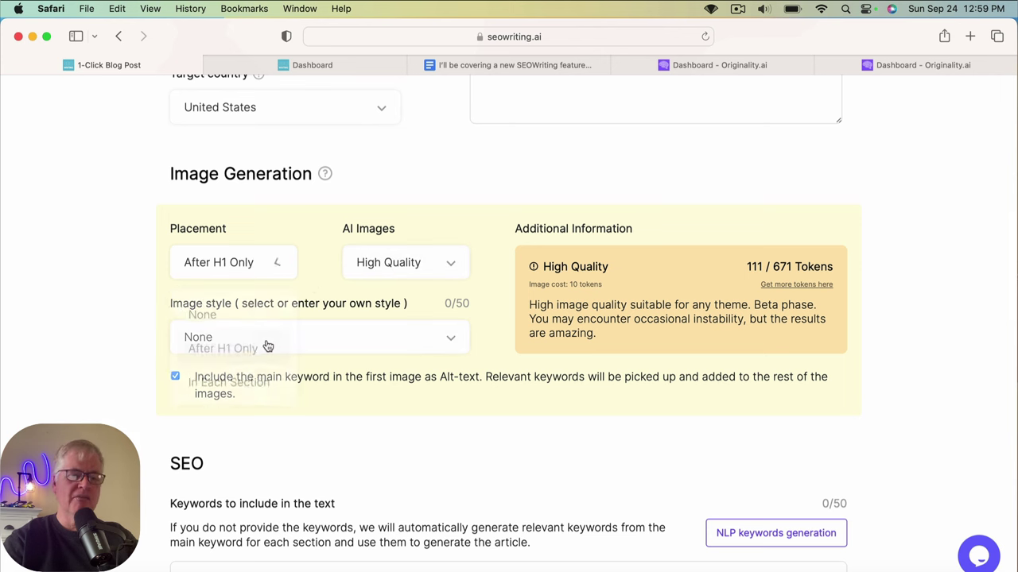
# Switch the AI Images setting to Optimal Quality and return it to High Quality.
pyautogui.click(451, 267)
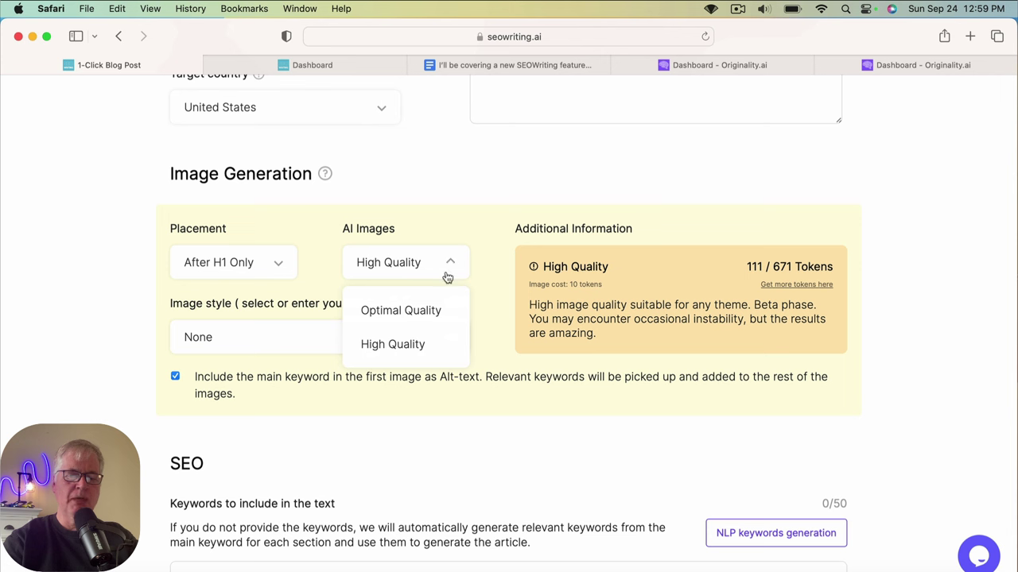
pyautogui.click(433, 312)
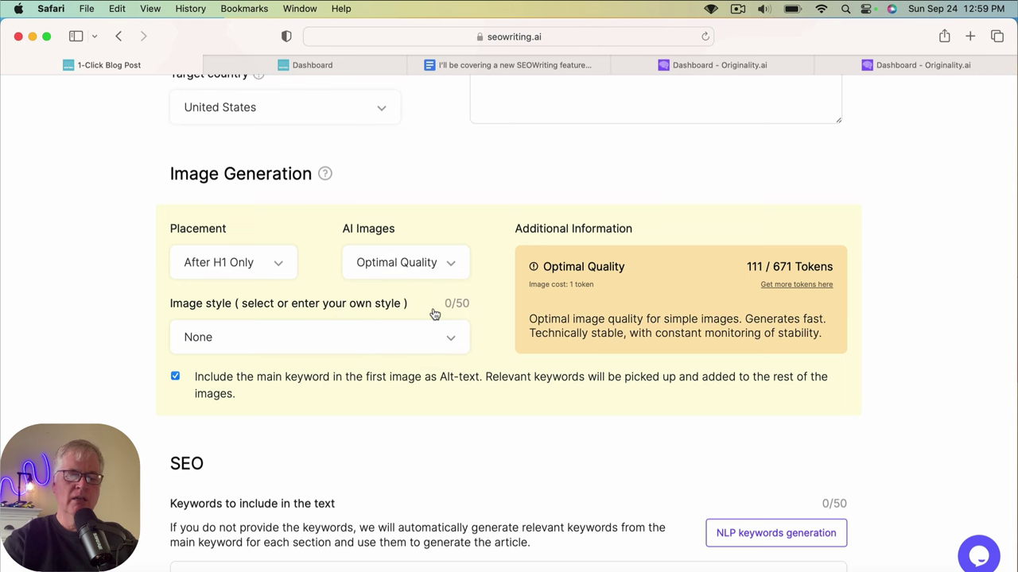
pyautogui.click(452, 265)
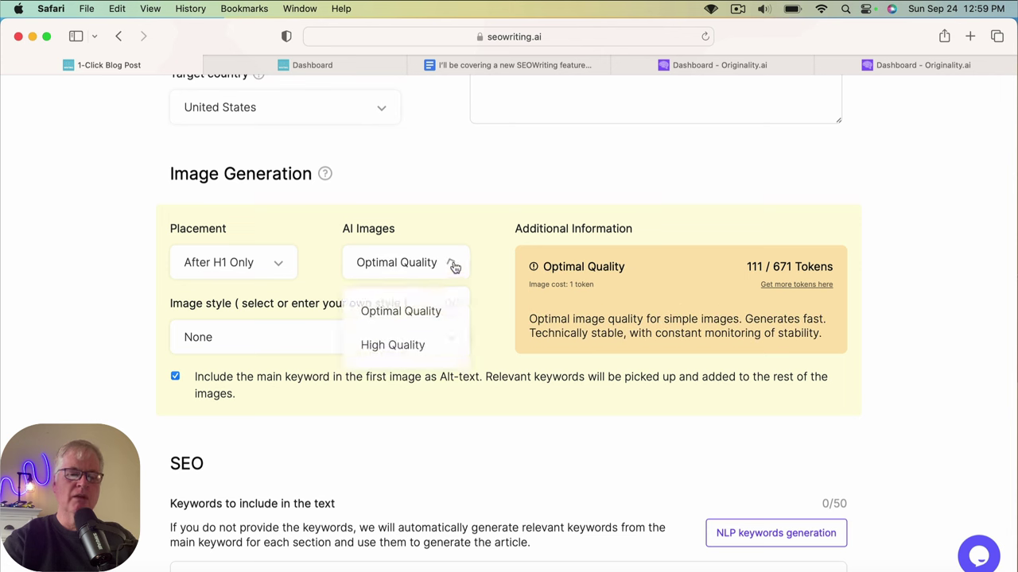
pyautogui.click(411, 350)
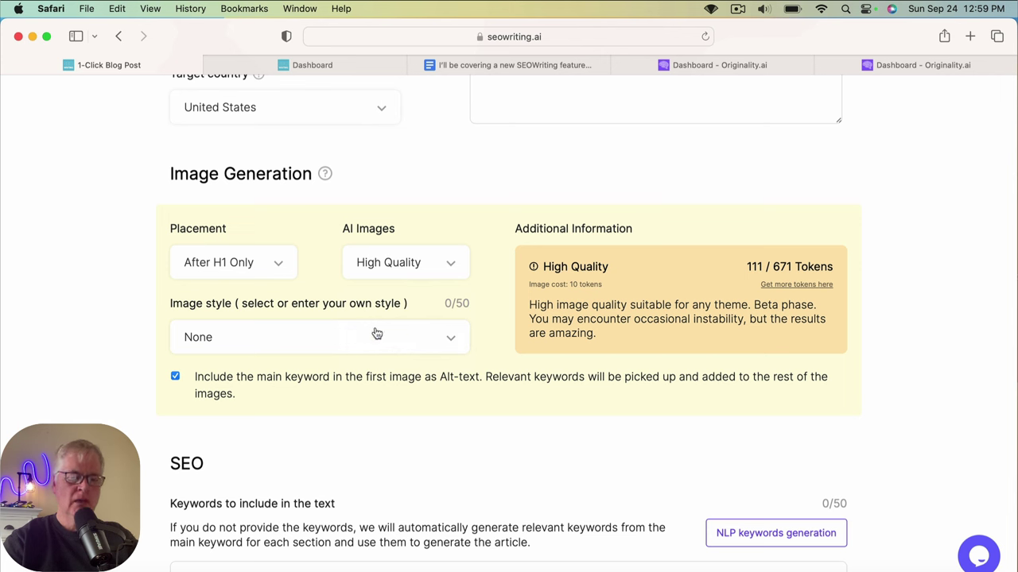
# Select Cinematic from the preset image styles for the generated images.
pyautogui.click(452, 343)
pyautogui.scroll(-3, 352, 477)
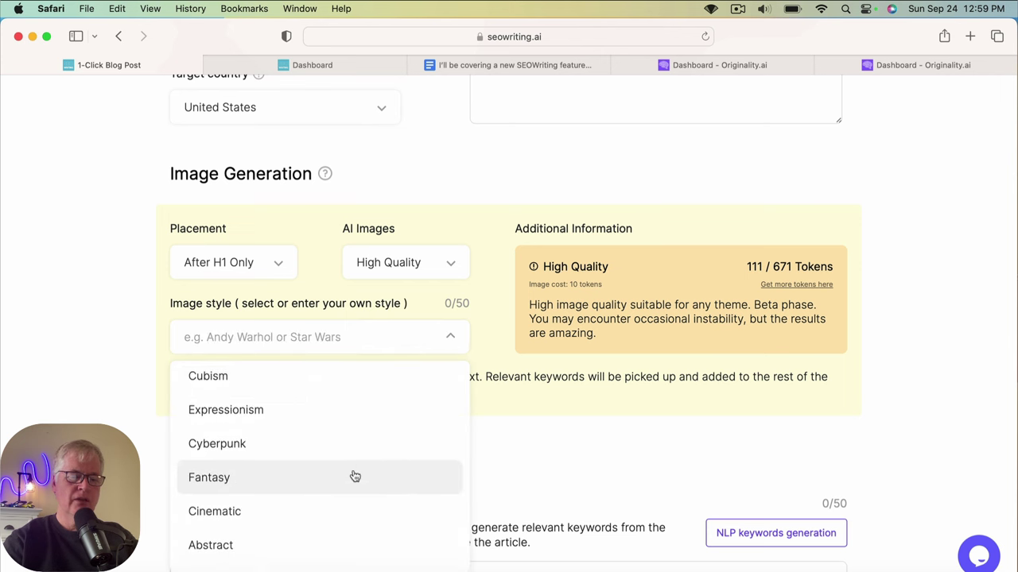
pyautogui.scroll(-2, 355, 476)
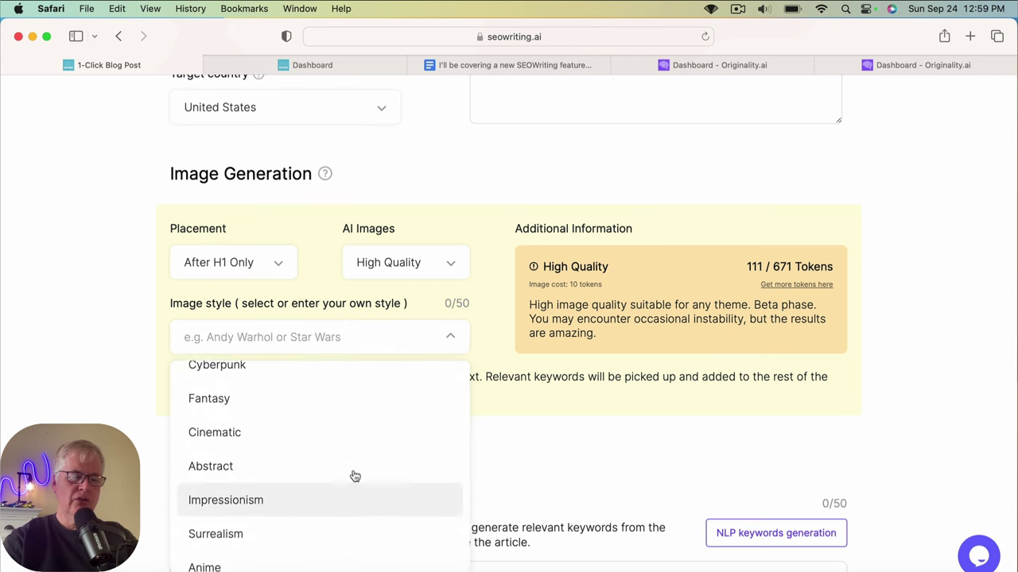
pyautogui.scroll(1, 347, 464)
pyautogui.click(341, 453)
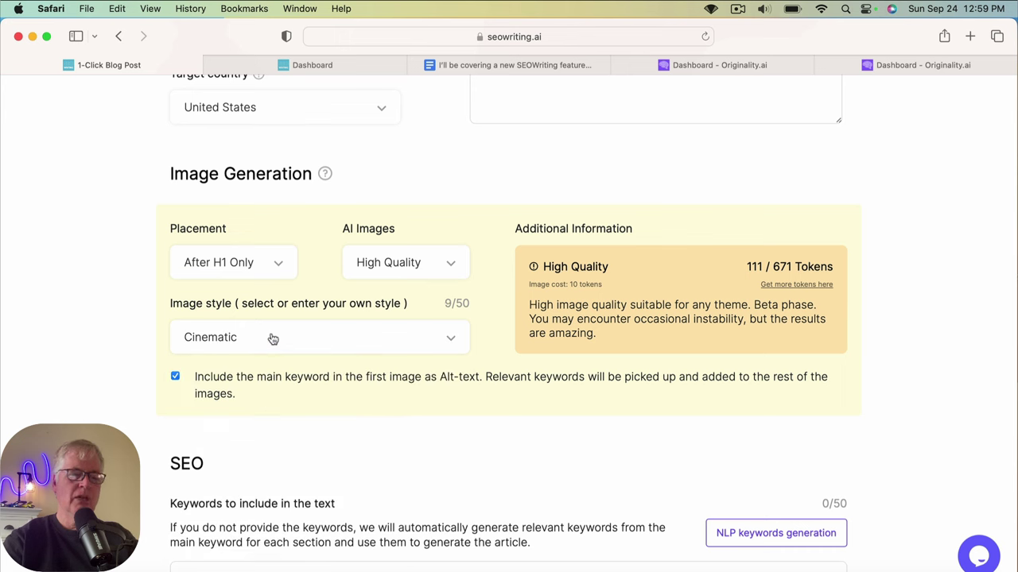
# Enter "Cinematic professional quality photo" as a custom image style.
pyautogui.click(350, 349)
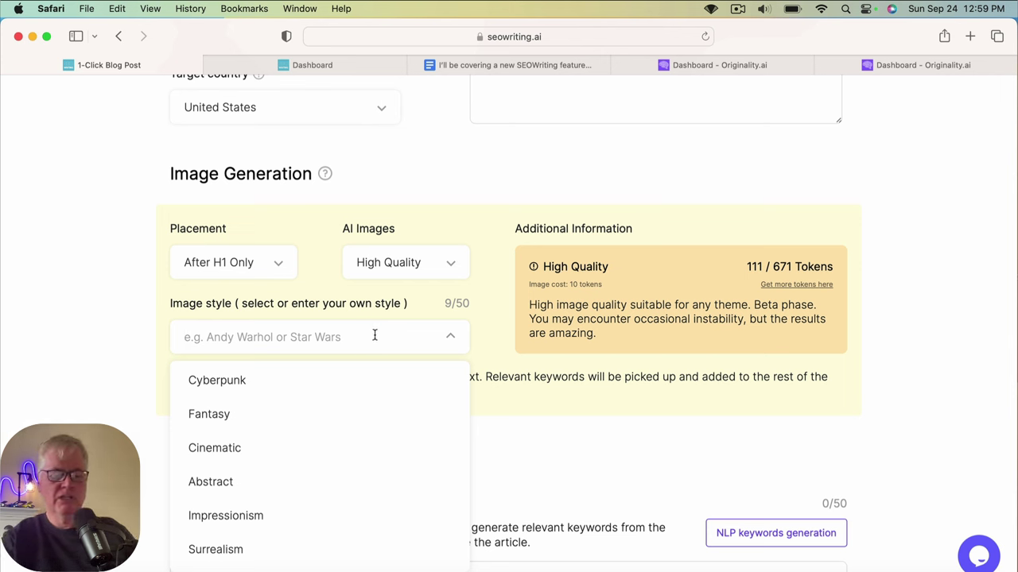
pyautogui.write('Cinema')
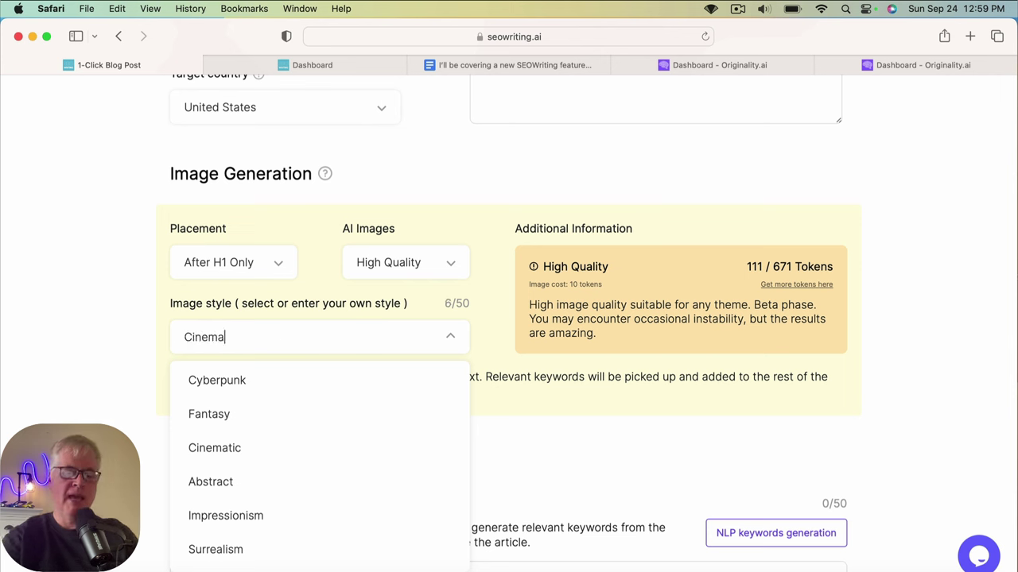
pyautogui.write('tic profess')
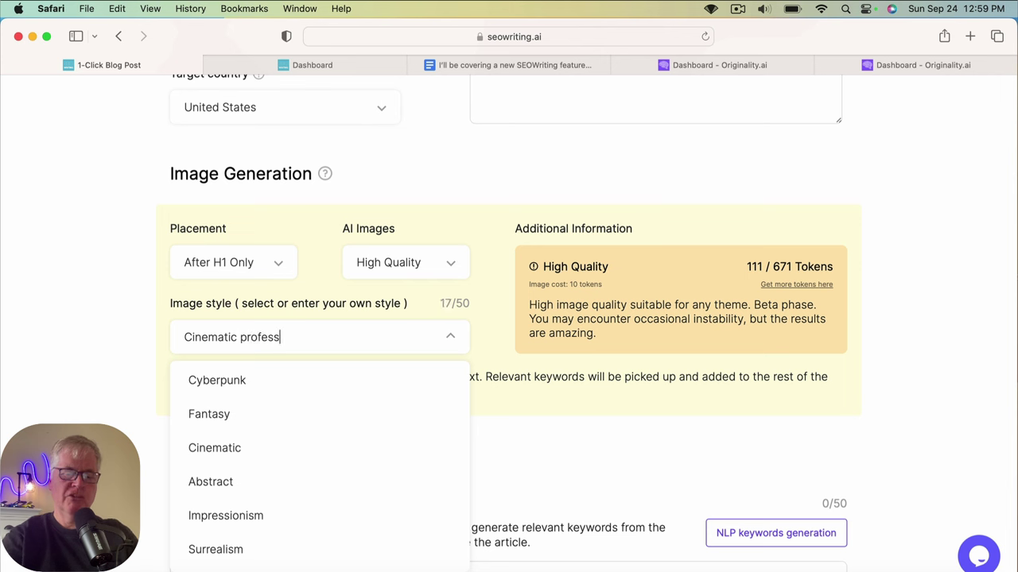
pyautogui.write('ional')
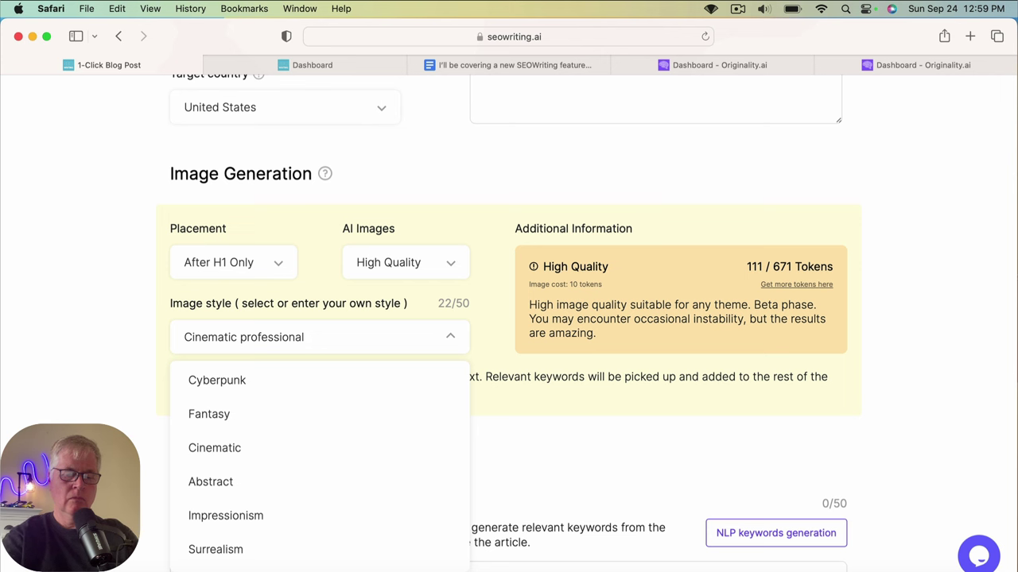
pyautogui.write(' quality')
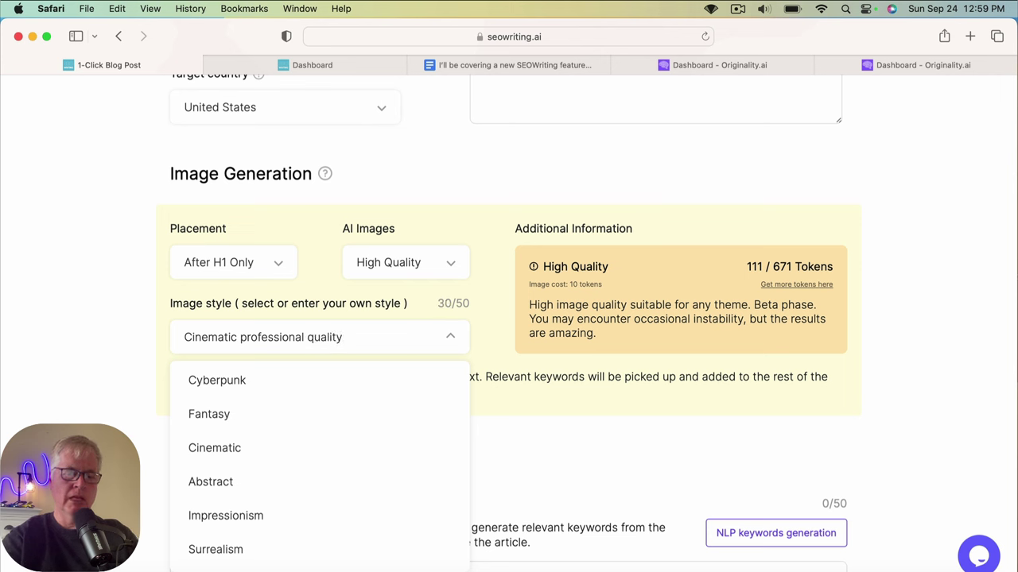
pyautogui.write(' photo')
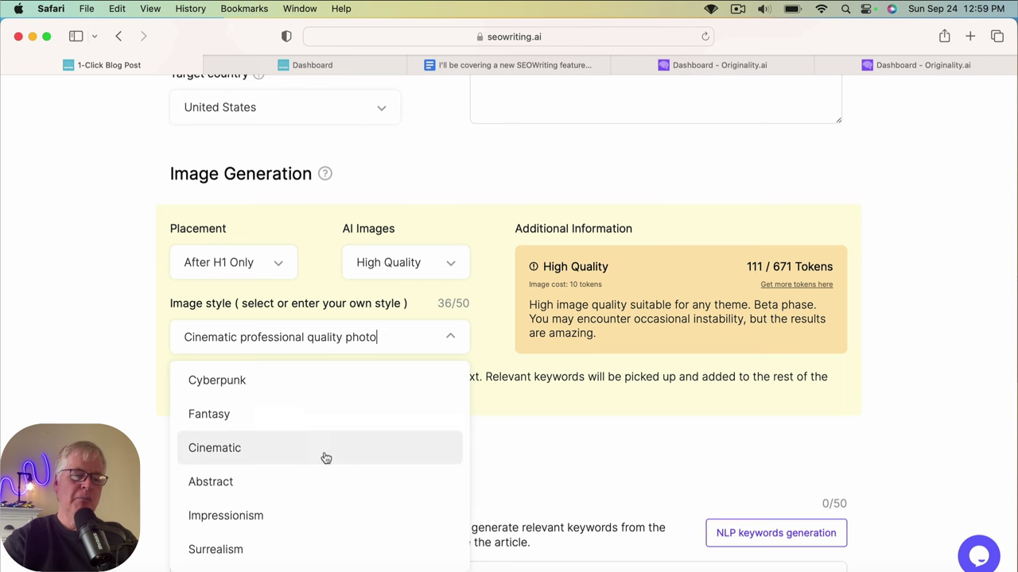
pyautogui.click(523, 415)
# Generate NLP keywords to include in the article text in the SEO section.
pyautogui.scroll(-2, 524, 415)
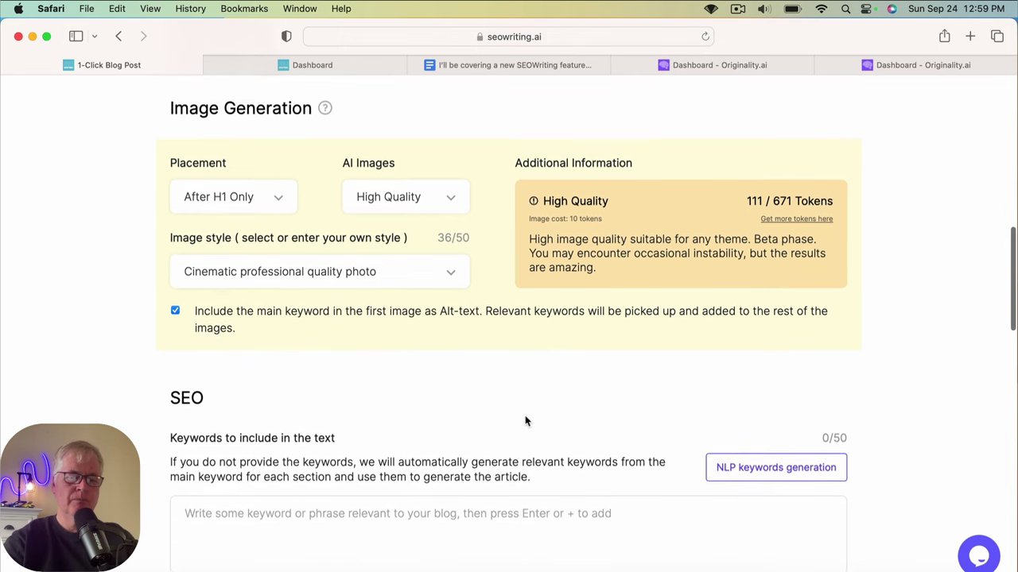
pyautogui.scroll(-6, 525, 421)
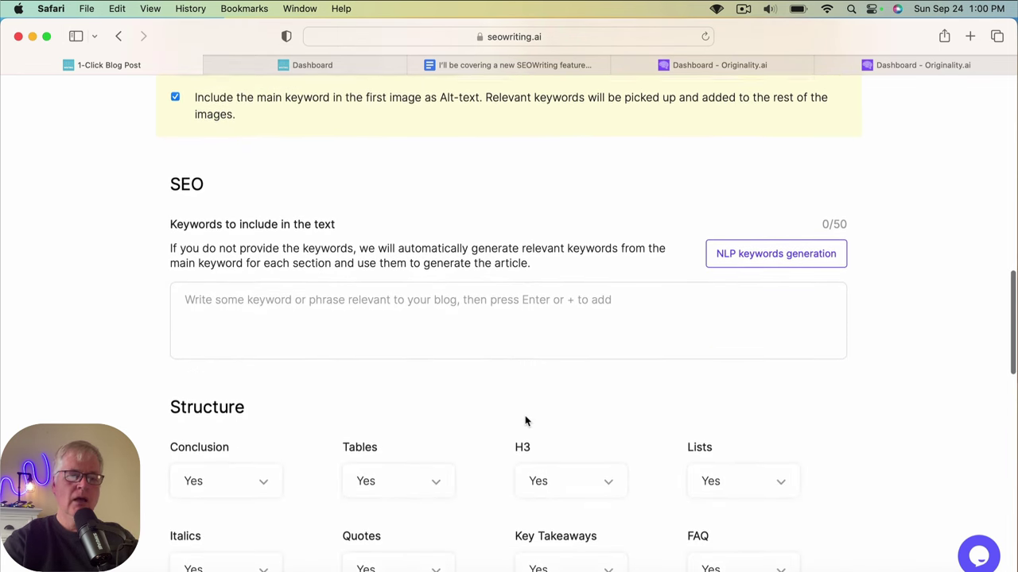
pyautogui.click(771, 253)
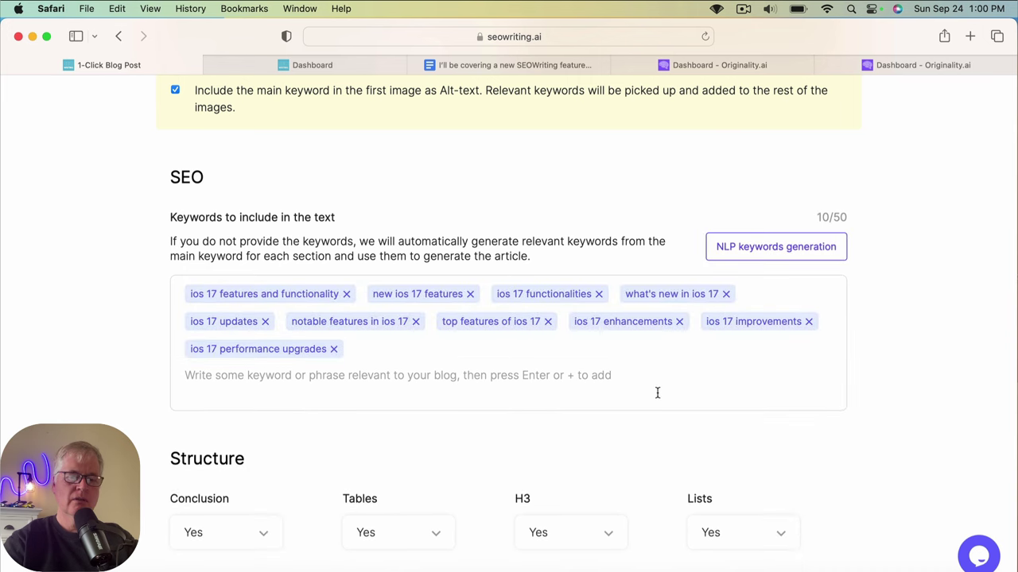
# Set Quotes and Key Takeaways to No in the article's Structure settings.
pyautogui.scroll(-8, 656, 393)
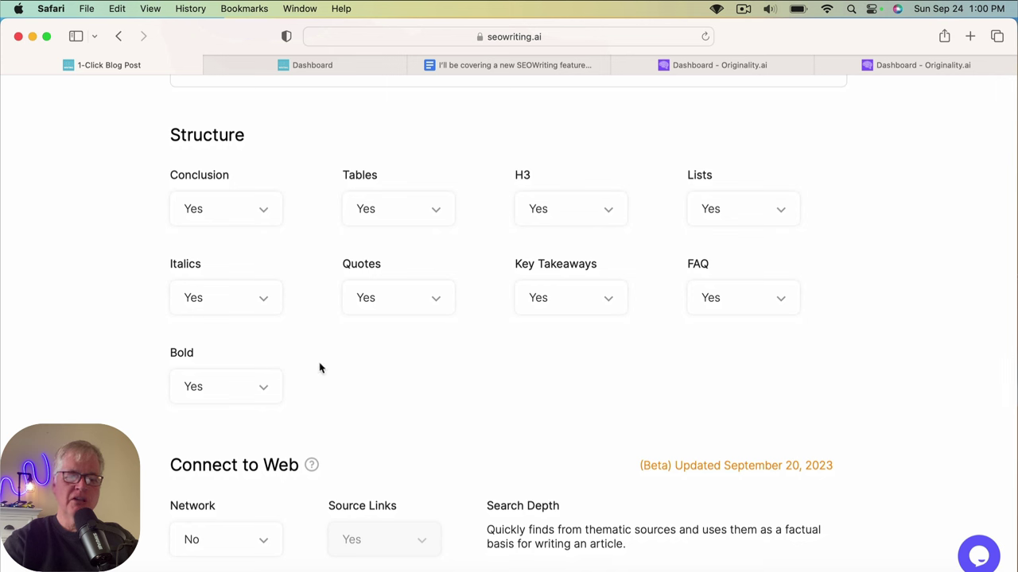
pyautogui.click(438, 302)
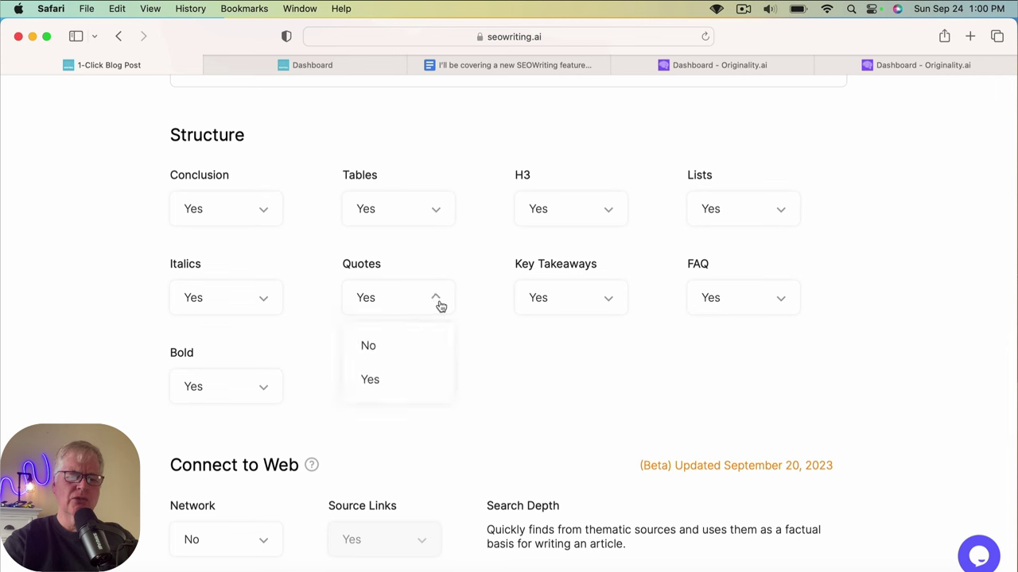
pyautogui.click(416, 355)
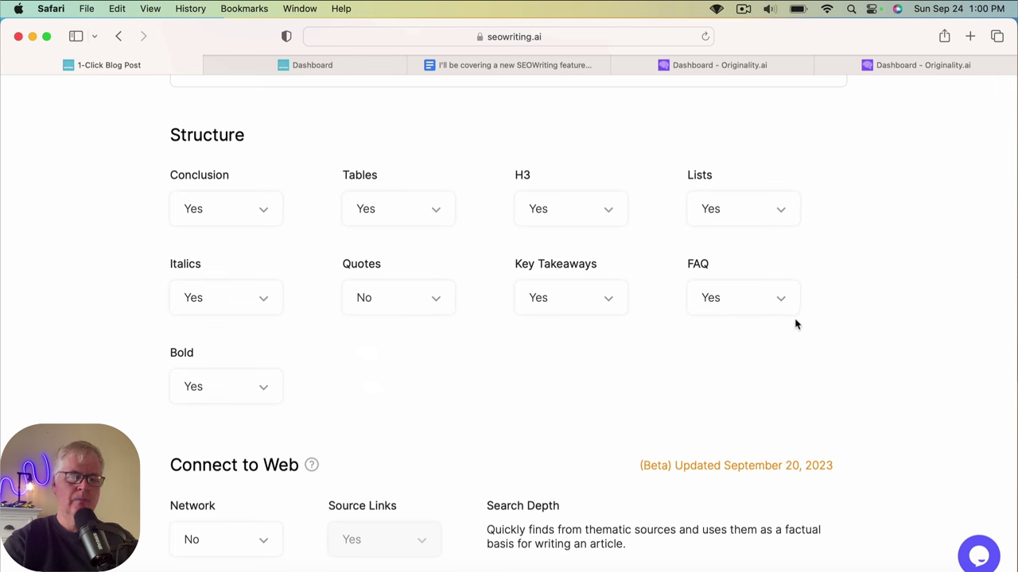
pyautogui.click(611, 302)
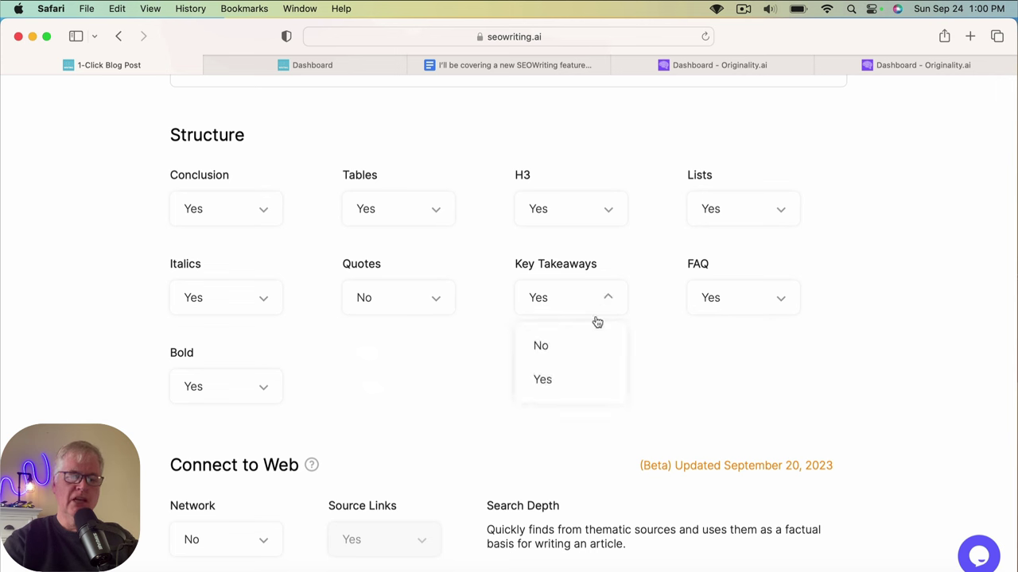
pyautogui.click(572, 348)
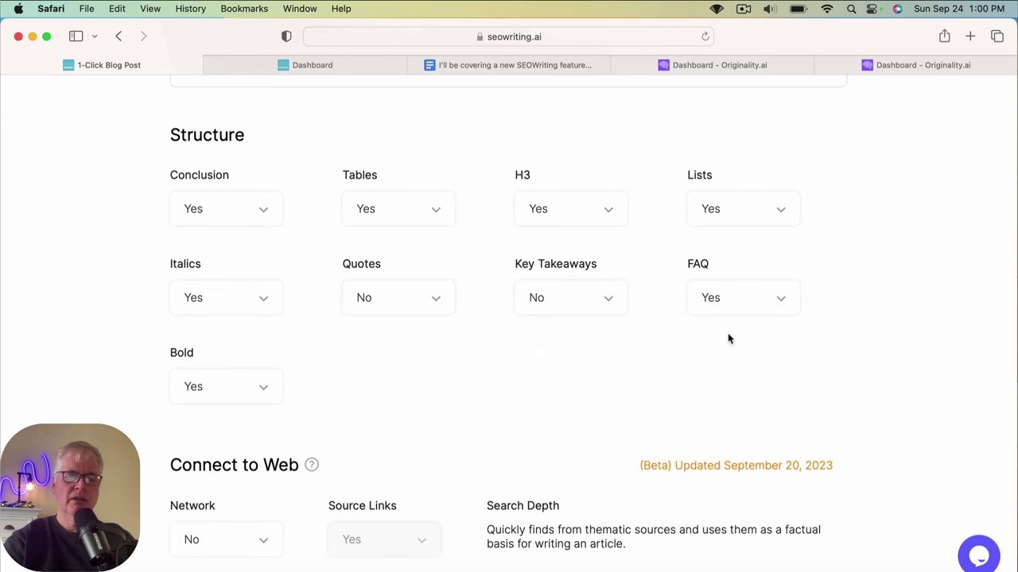
# Set the Connect to Web Network to Yes and its Search Source to Real-Time News Search.
pyautogui.scroll(-6, 597, 364)
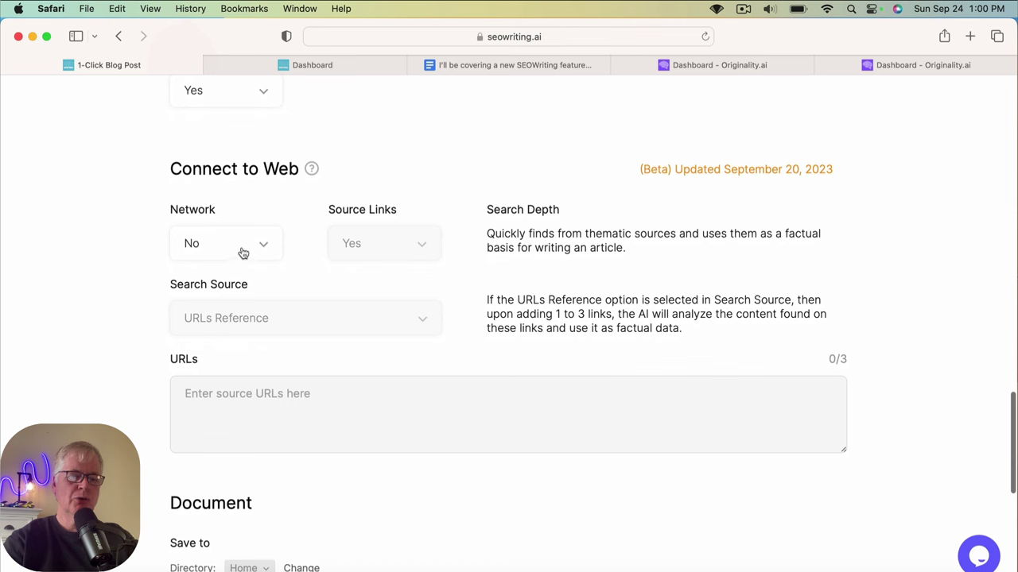
pyautogui.click(264, 248)
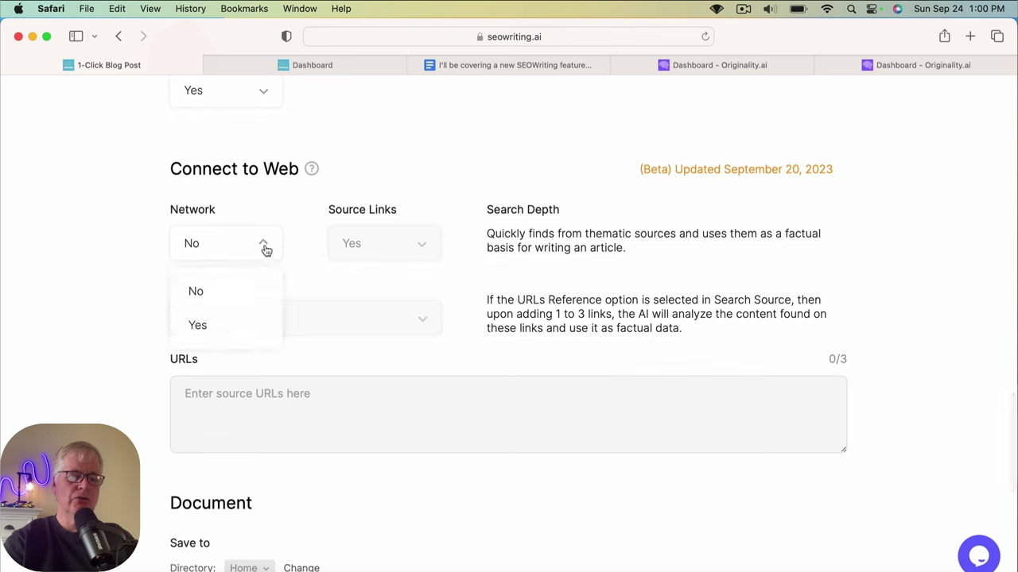
pyautogui.click(249, 330)
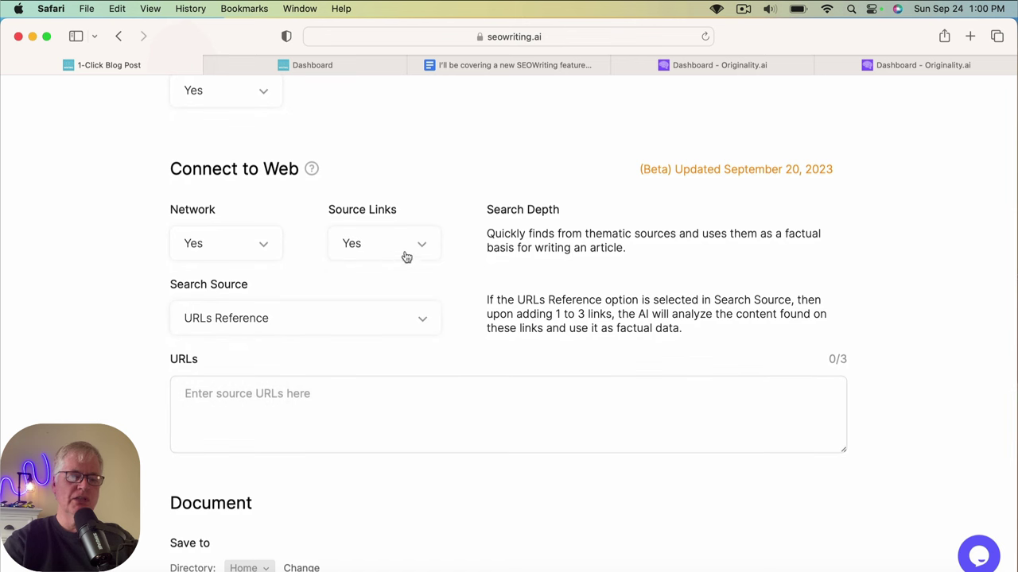
pyautogui.click(422, 322)
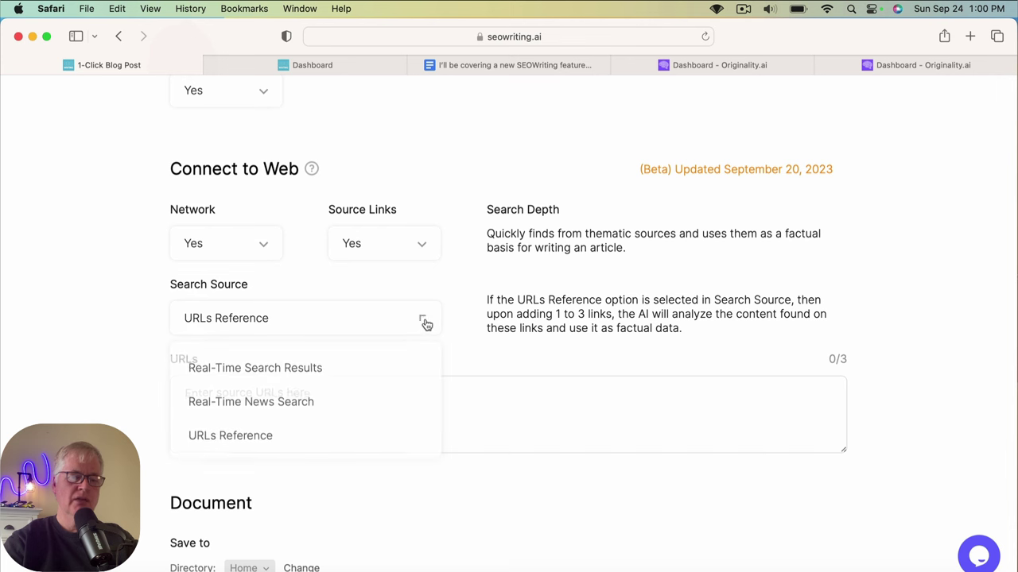
pyautogui.click(343, 407)
# Review the Document, Publish to WordPress and Language model settings, and return to the main keyword and title.
pyautogui.scroll(-3, 640, 419)
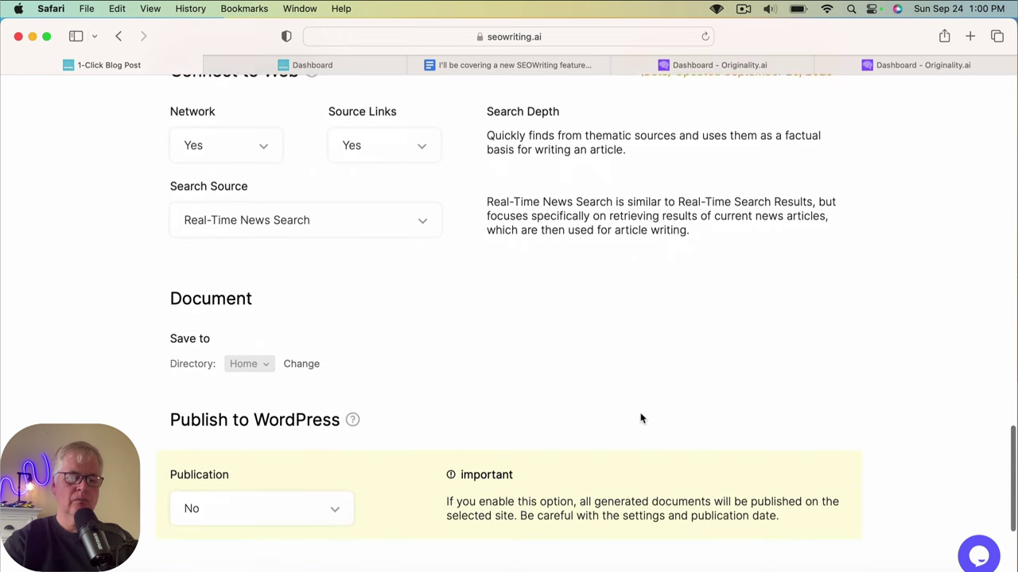
pyautogui.scroll(-5, 640, 418)
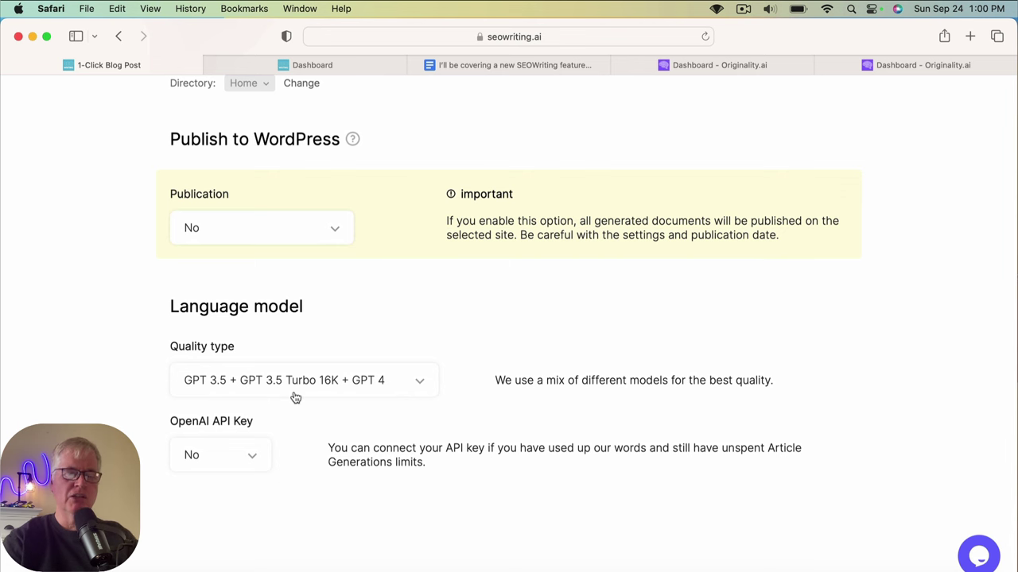
pyautogui.scroll(2, 589, 356)
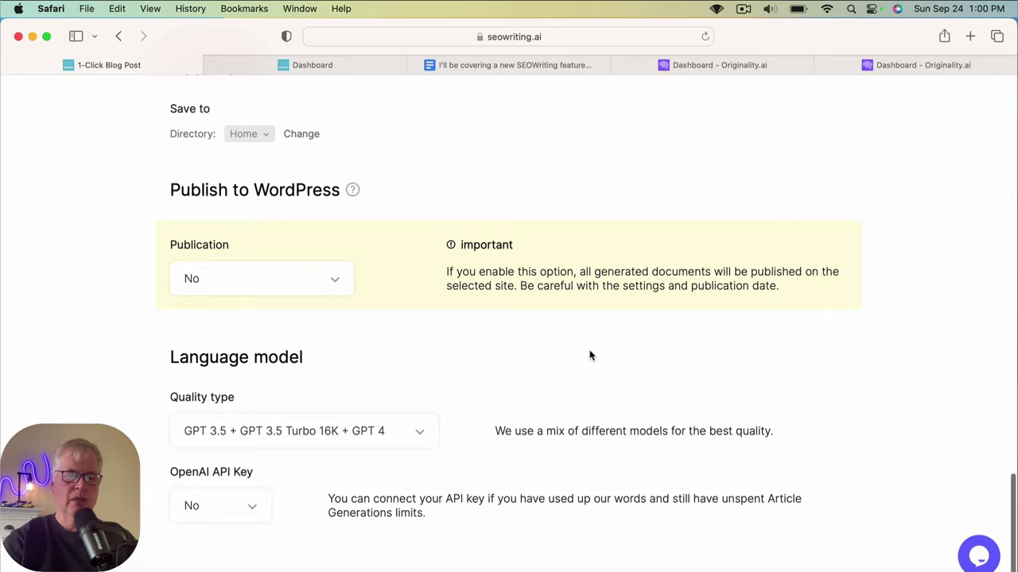
pyautogui.scroll(20, 590, 355)
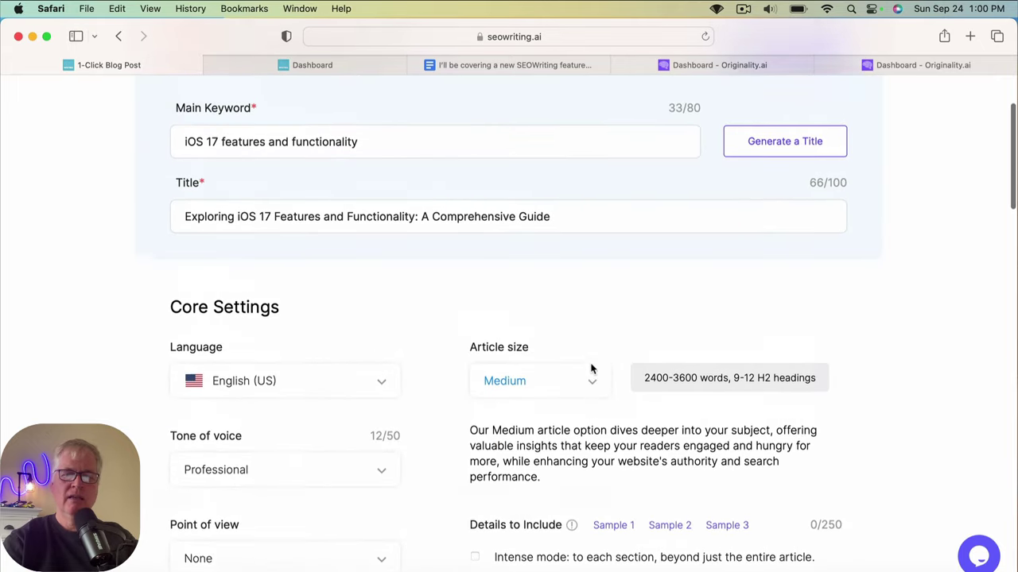
# Run the 1-Click Blog Post generation for the article "Exploring iOS 17 Features and Functionality: A Comprehensive Guide".
pyautogui.scroll(5, 591, 368)
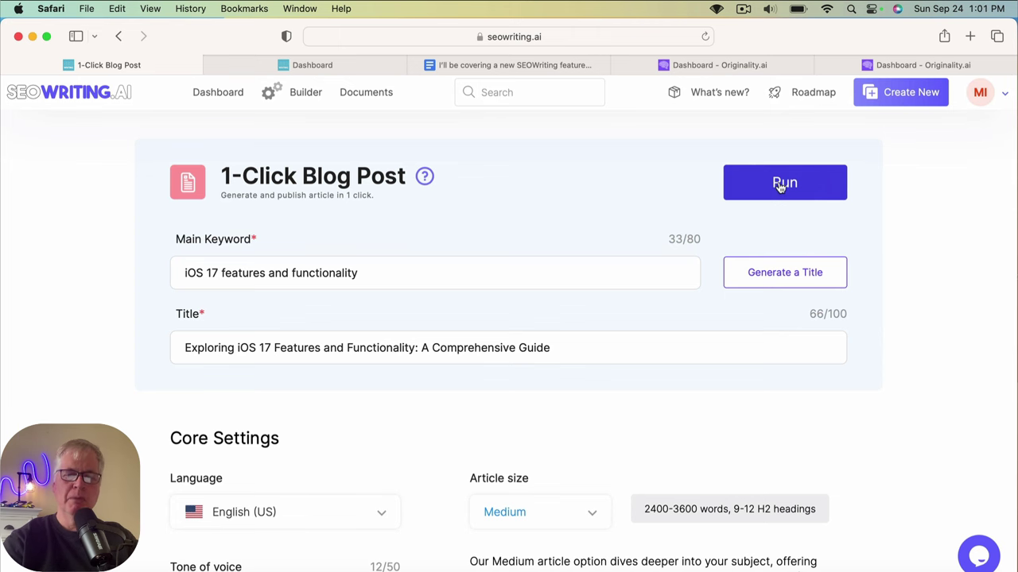
pyautogui.click(781, 184)
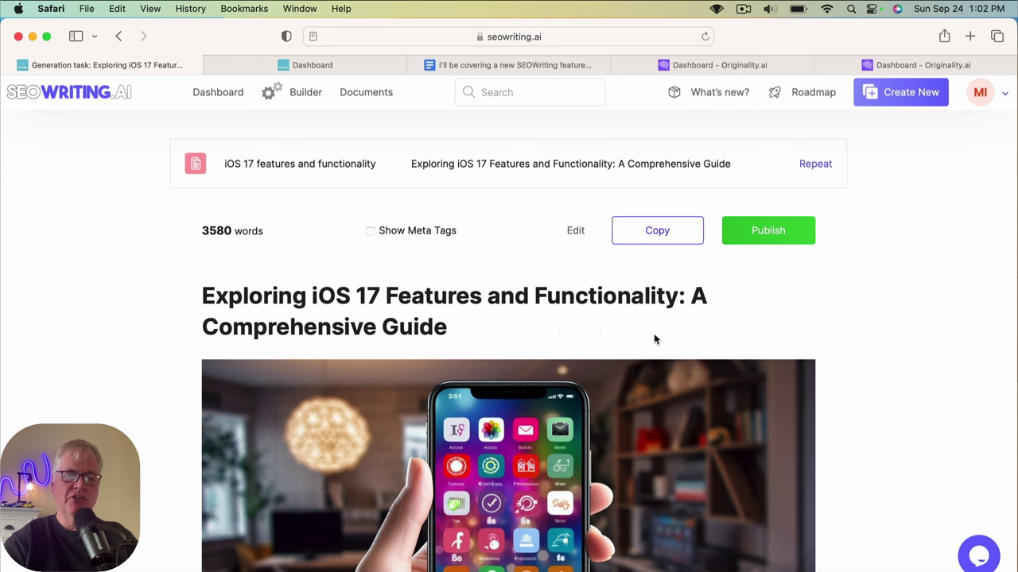
# Review the generated article's title, header image and introductory paragraph.
pyautogui.scroll(-5, 775, 374)
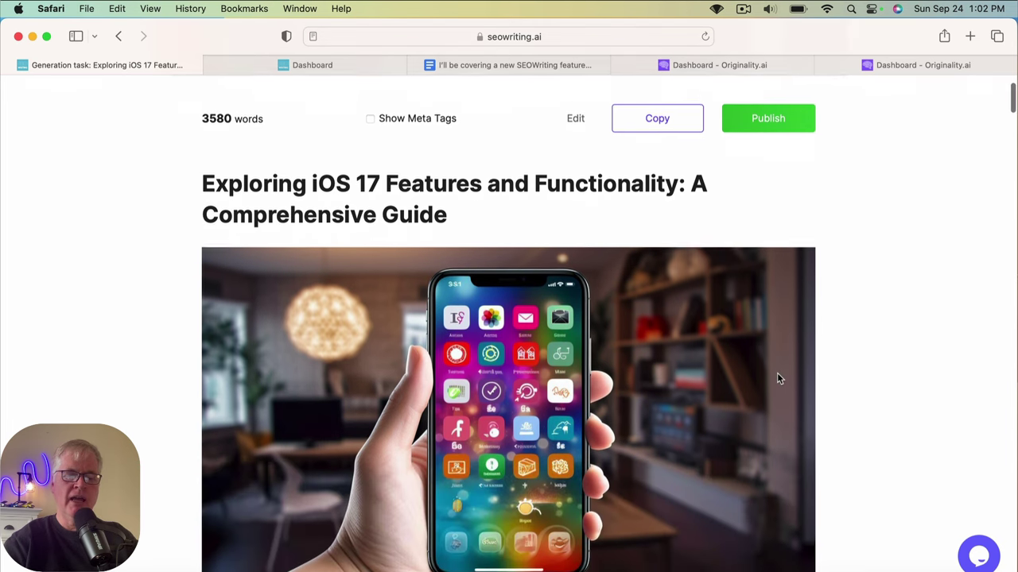
pyautogui.scroll(-1, 777, 380)
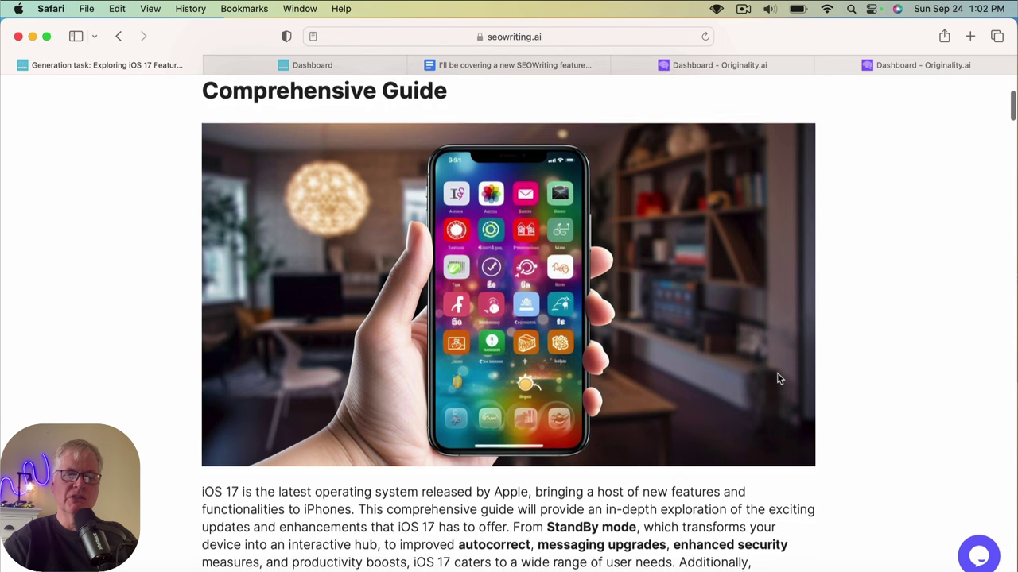
pyautogui.scroll(-1, 779, 380)
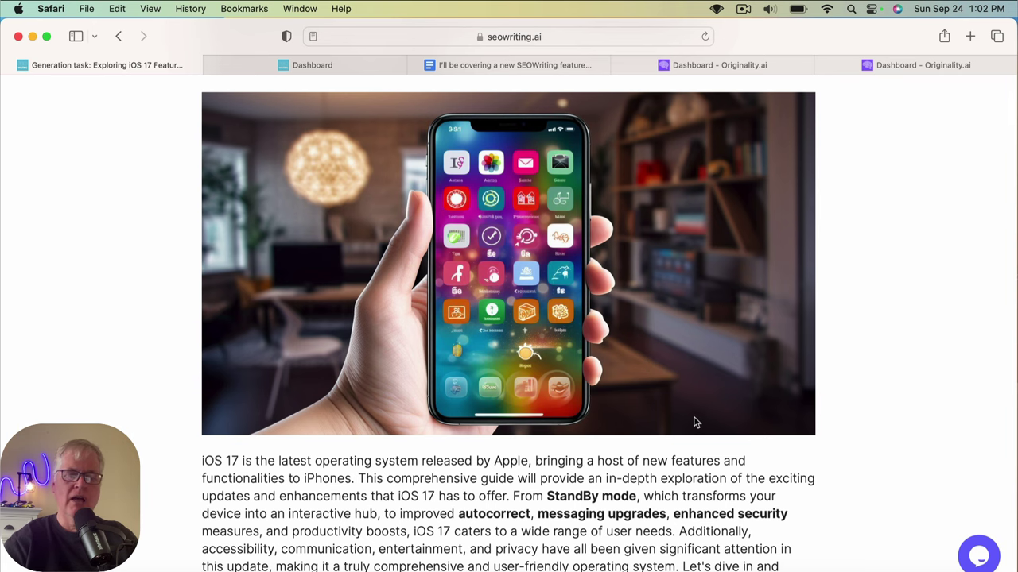
pyautogui.scroll(3, 694, 417)
pyautogui.scroll(-1, 693, 419)
pyautogui.scroll(-2, 694, 423)
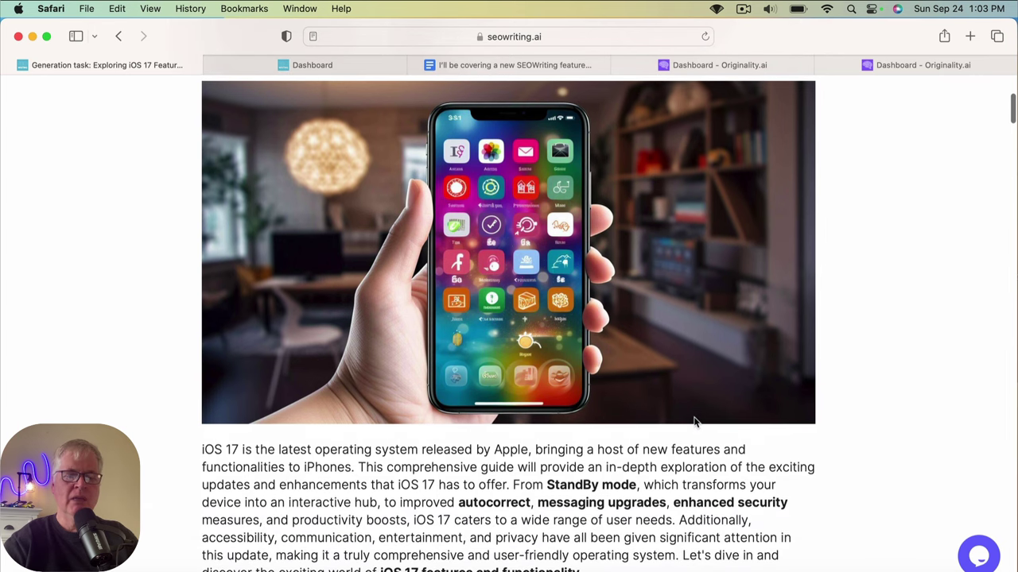
pyautogui.scroll(-1, 693, 423)
pyautogui.scroll(-4, 693, 423)
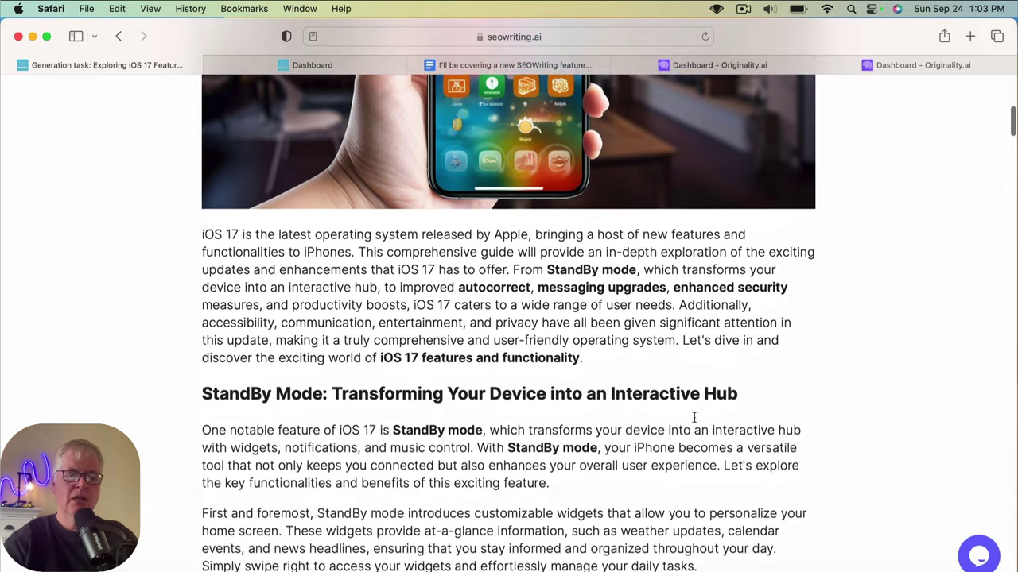
# Read the StandBy Mode section of the article, including its table of key features and benefits.
pyautogui.scroll(-1, 694, 419)
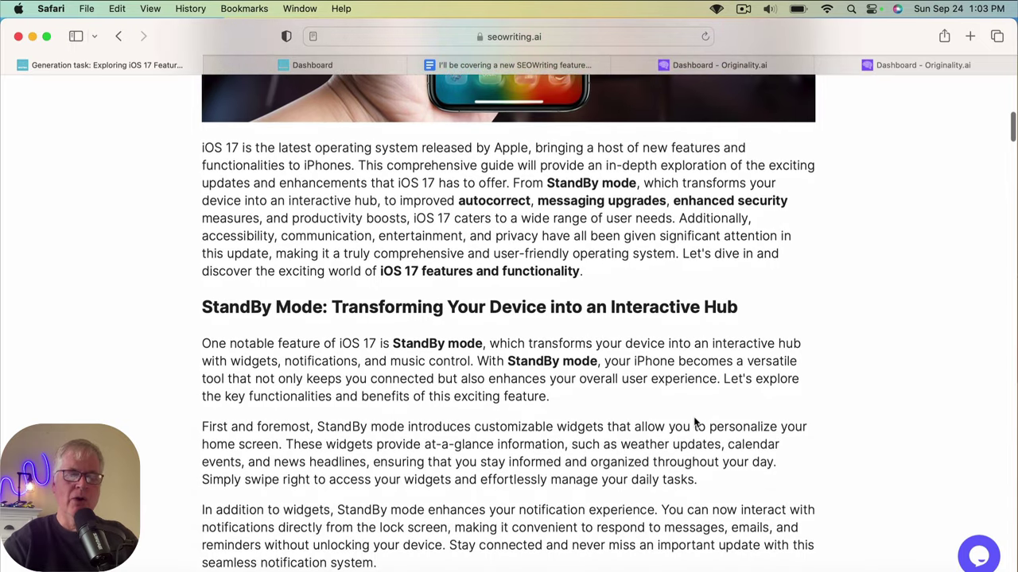
pyautogui.scroll(-1, 693, 423)
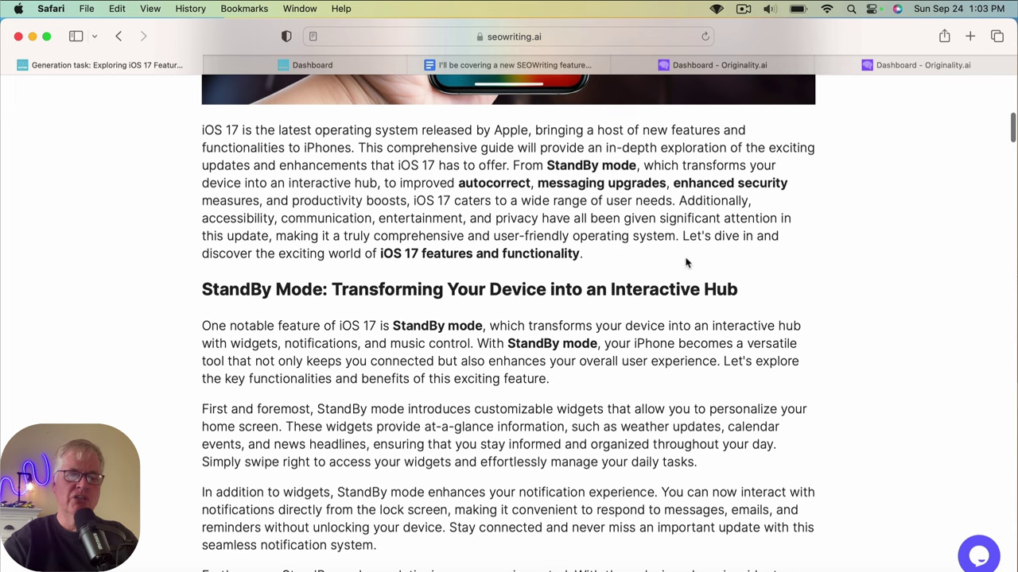
pyautogui.scroll(-2, 657, 275)
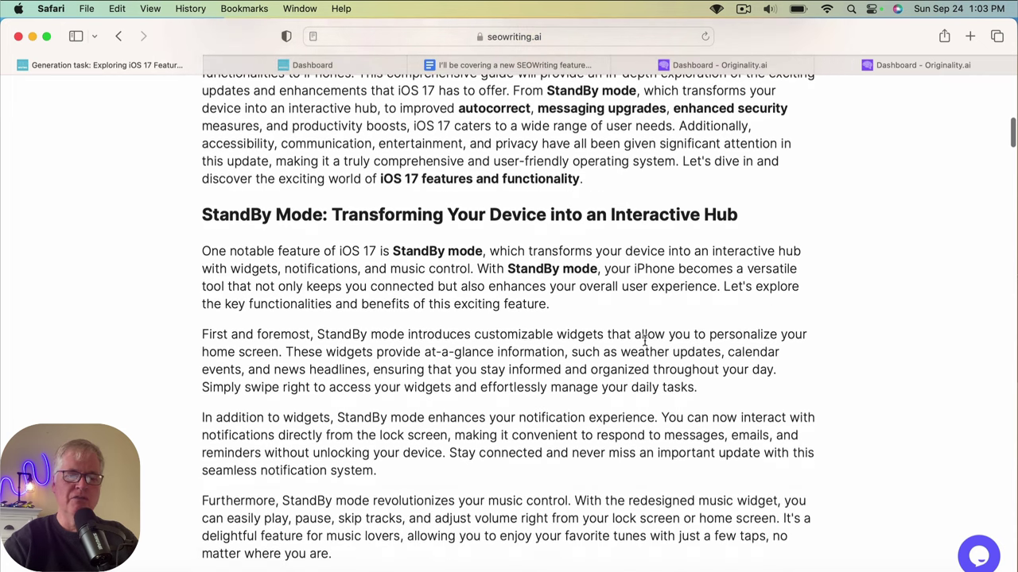
pyautogui.scroll(-1, 644, 341)
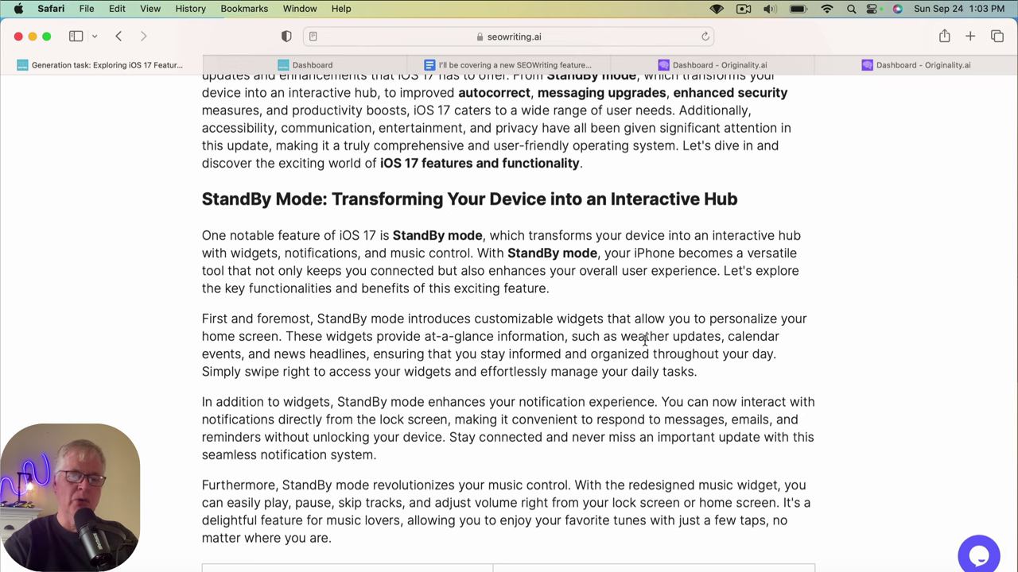
pyautogui.scroll(-10, 644, 340)
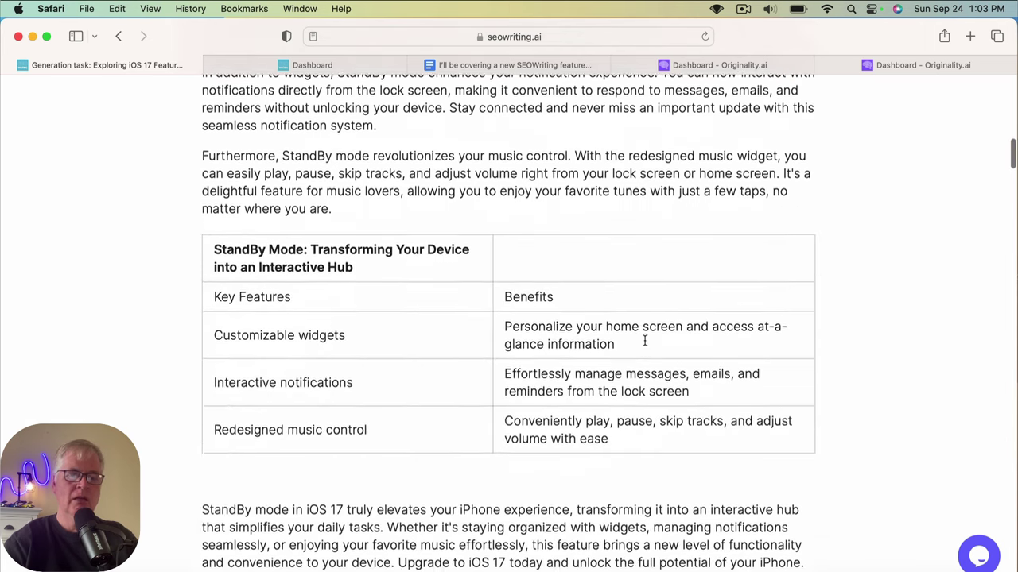
pyautogui.scroll(-2, 644, 340)
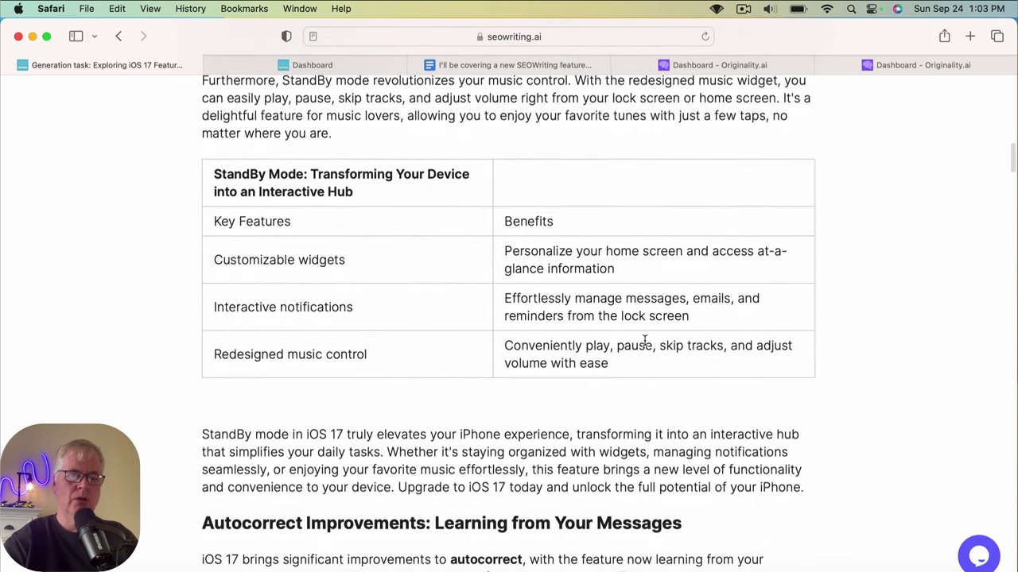
pyautogui.scroll(-2, 644, 340)
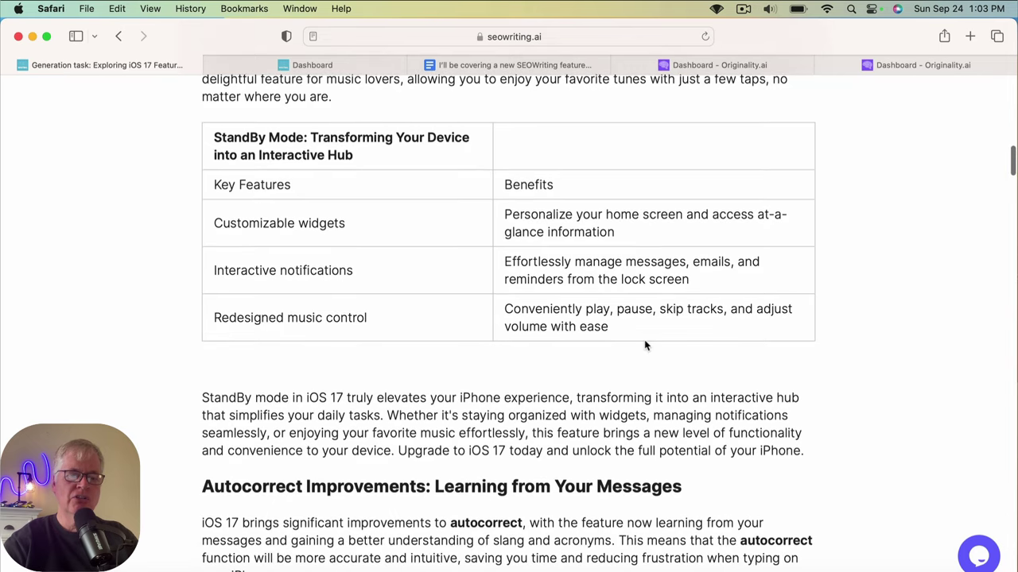
pyautogui.scroll(-3, 644, 345)
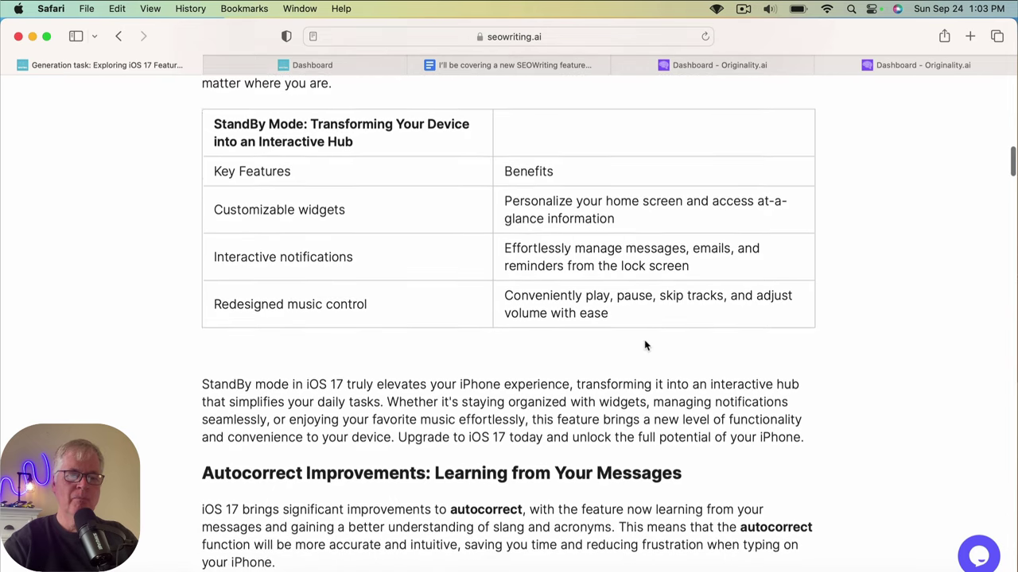
# Read through the article's Autocorrect Improvements and Messaging Upgrades sections with their tables.
pyautogui.scroll(-10, 645, 343)
pyautogui.scroll(-4, 644, 340)
pyautogui.scroll(-16, 652, 302)
pyautogui.scroll(-2, 651, 306)
pyautogui.scroll(-9, 652, 302)
pyautogui.scroll(-8, 651, 303)
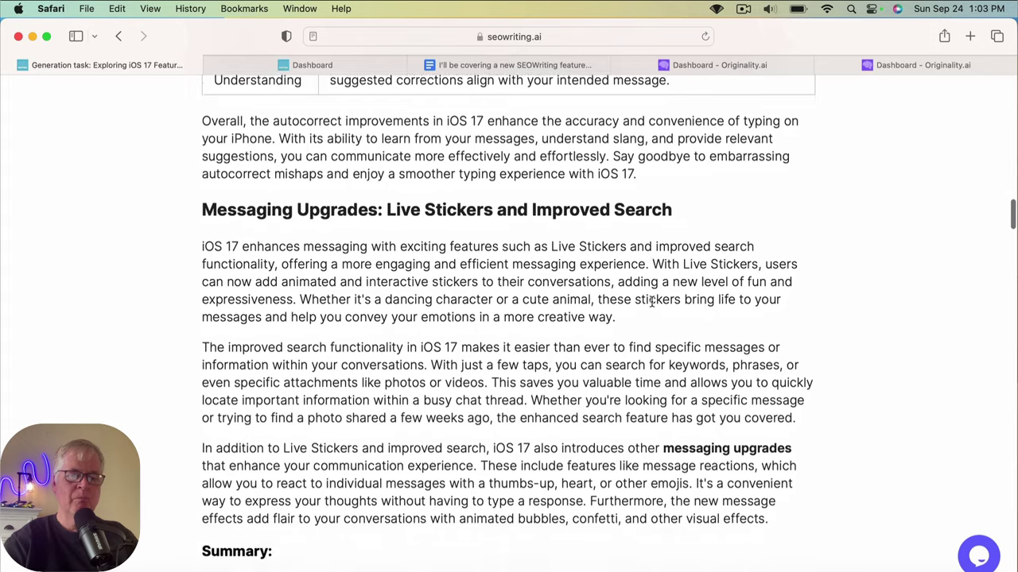
pyautogui.scroll(-20, 652, 306)
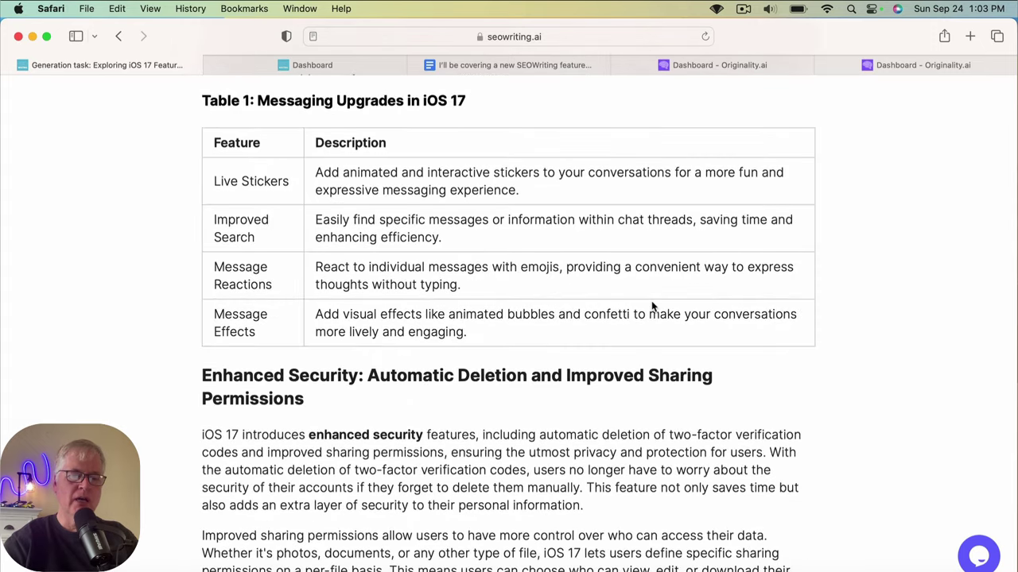
pyautogui.scroll(-1, 652, 304)
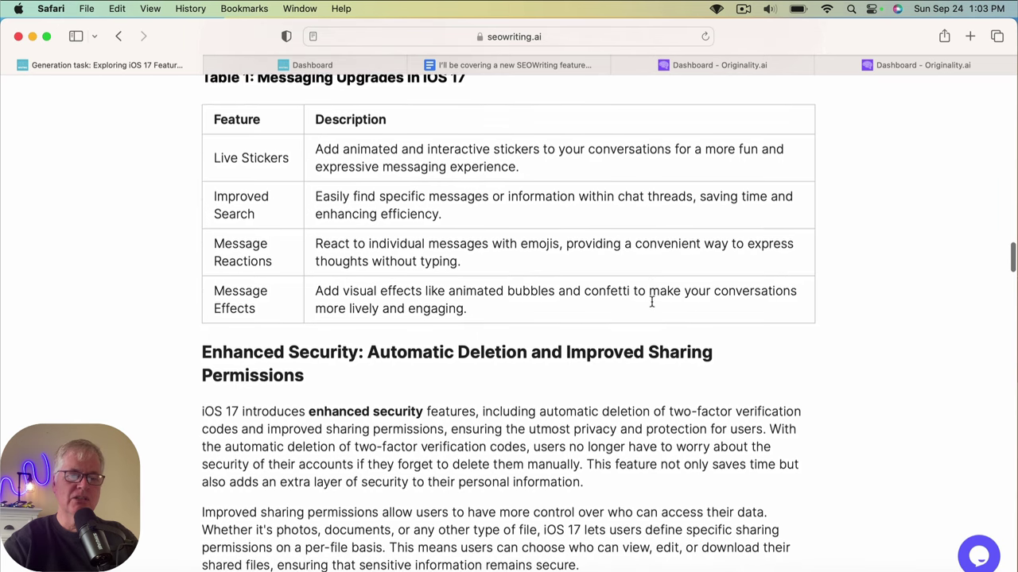
# Examine the Enhanced Security and Productivity Boost sections, including the security features and keyboard shortcut tables.
pyautogui.scroll(-15, 651, 303)
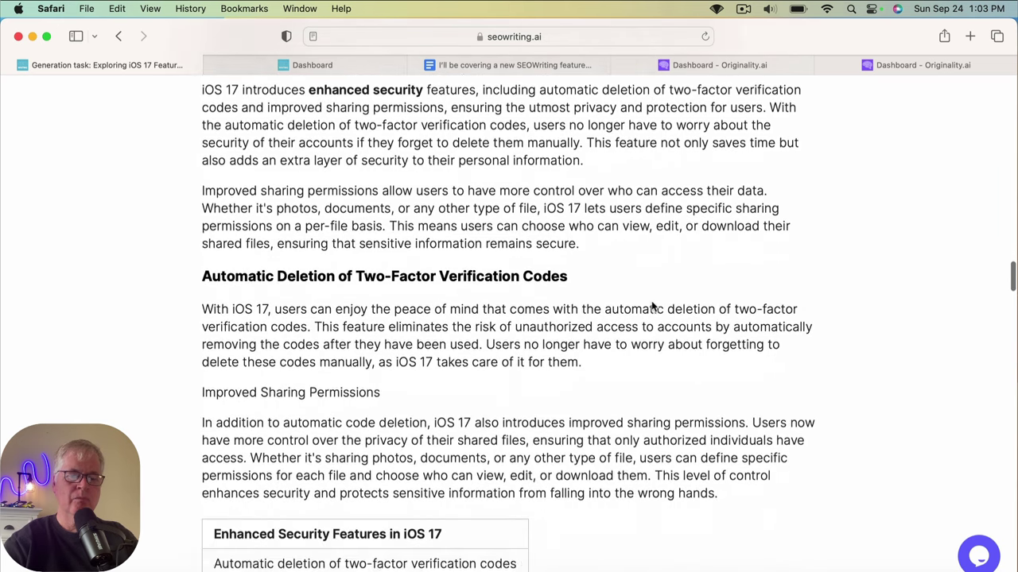
pyautogui.scroll(-5, 651, 303)
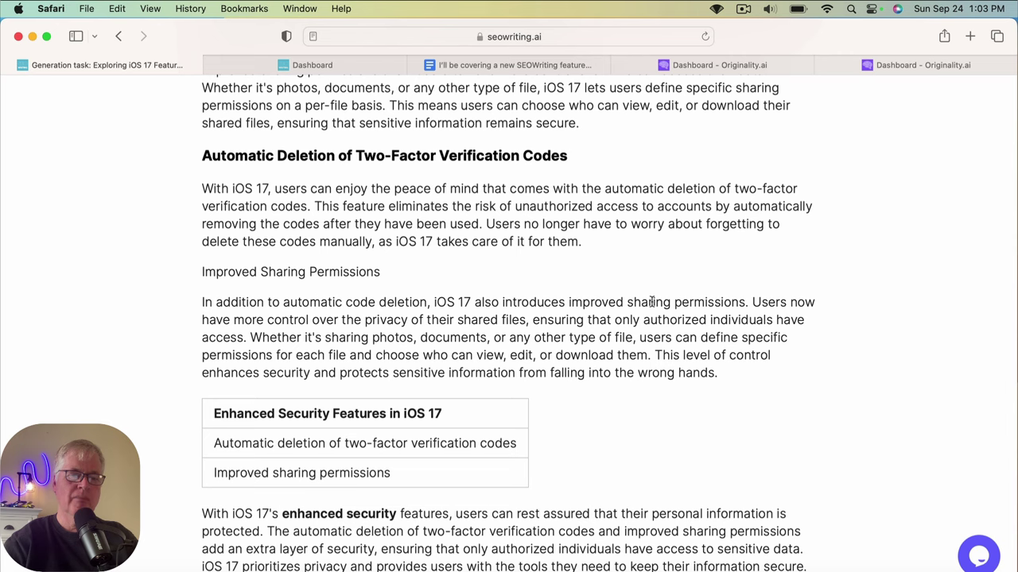
pyautogui.scroll(-5, 651, 302)
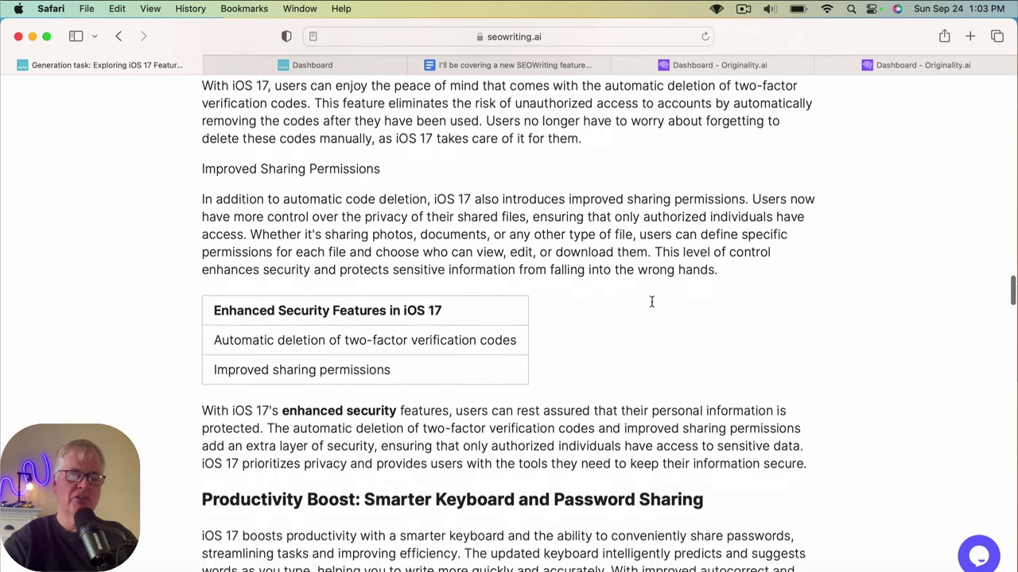
pyautogui.scroll(-10, 651, 302)
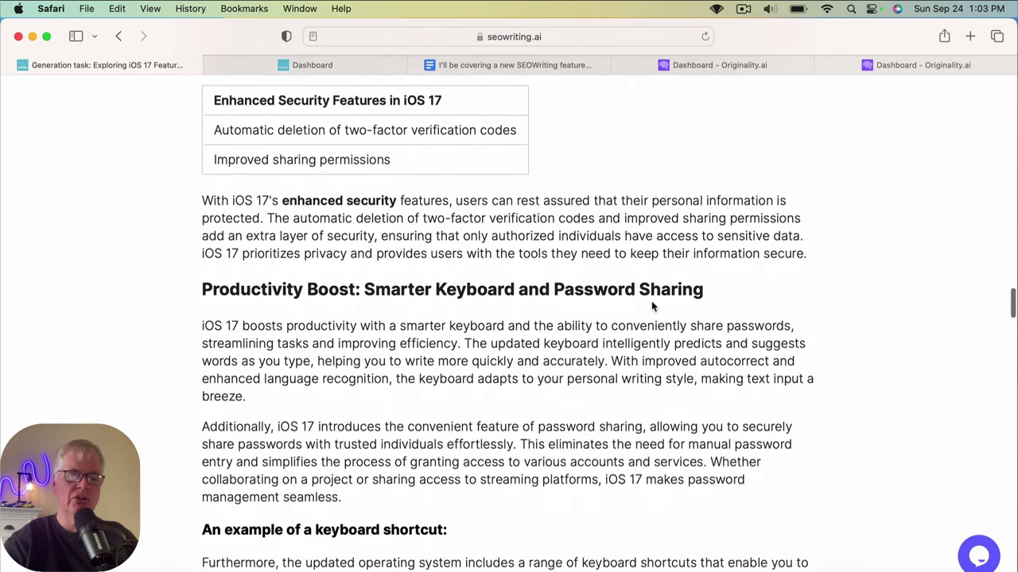
pyautogui.scroll(-14, 651, 306)
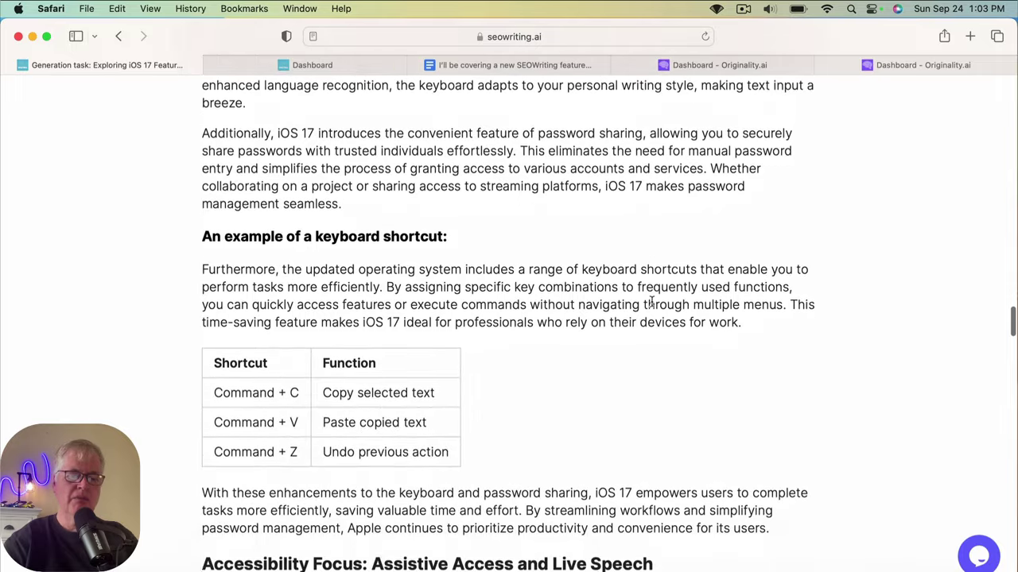
pyautogui.scroll(-6, 651, 302)
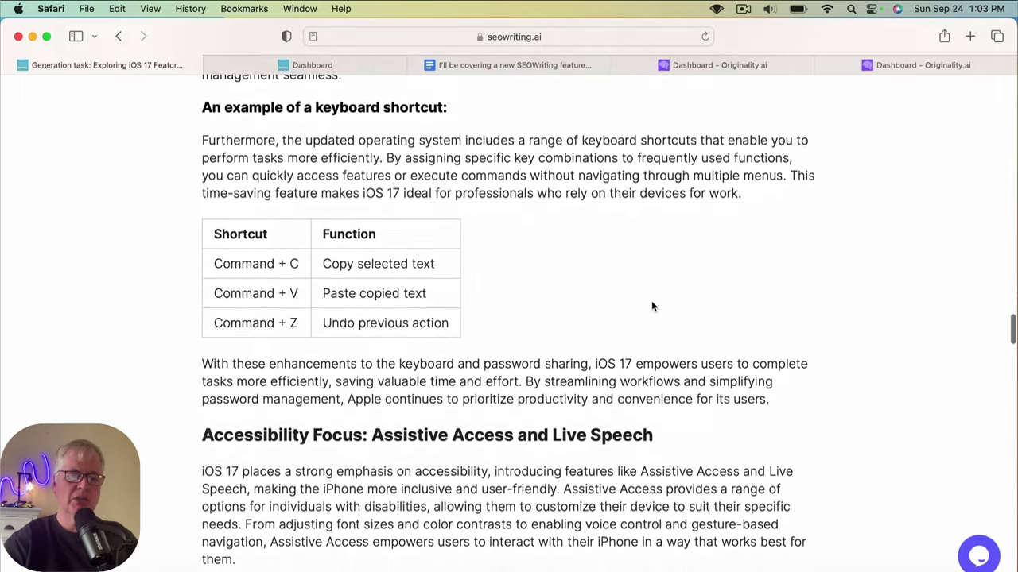
# Skim the article's accessibility, communication and entertainment sections with their feature tables.
pyautogui.scroll(-13, 651, 306)
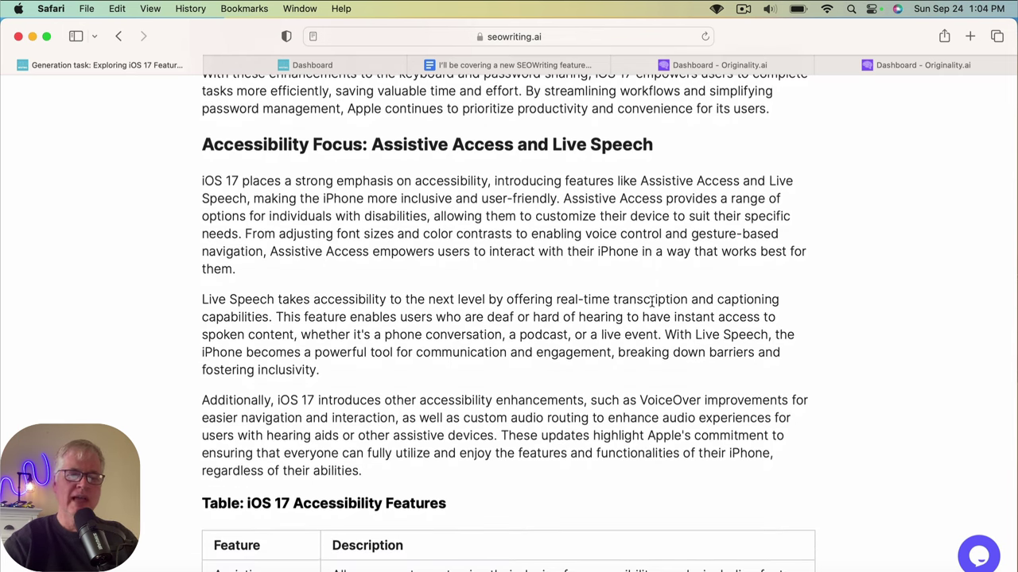
pyautogui.scroll(-5, 651, 300)
pyautogui.scroll(-6, 652, 300)
pyautogui.scroll(-8, 652, 305)
pyautogui.scroll(-6, 651, 302)
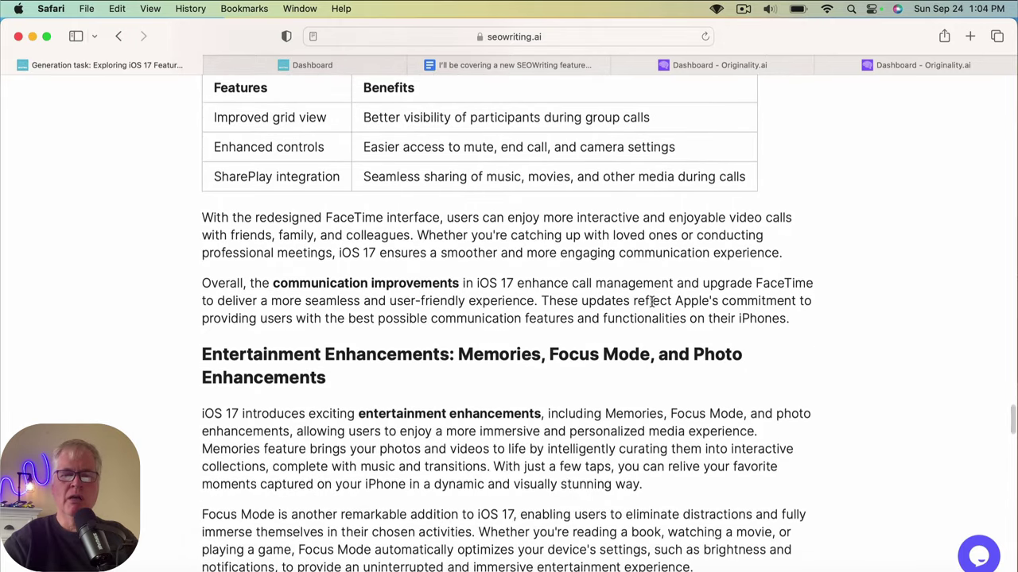
pyautogui.scroll(-3, 651, 302)
pyautogui.scroll(-4, 652, 306)
pyautogui.scroll(-5, 652, 306)
pyautogui.scroll(-2, 651, 306)
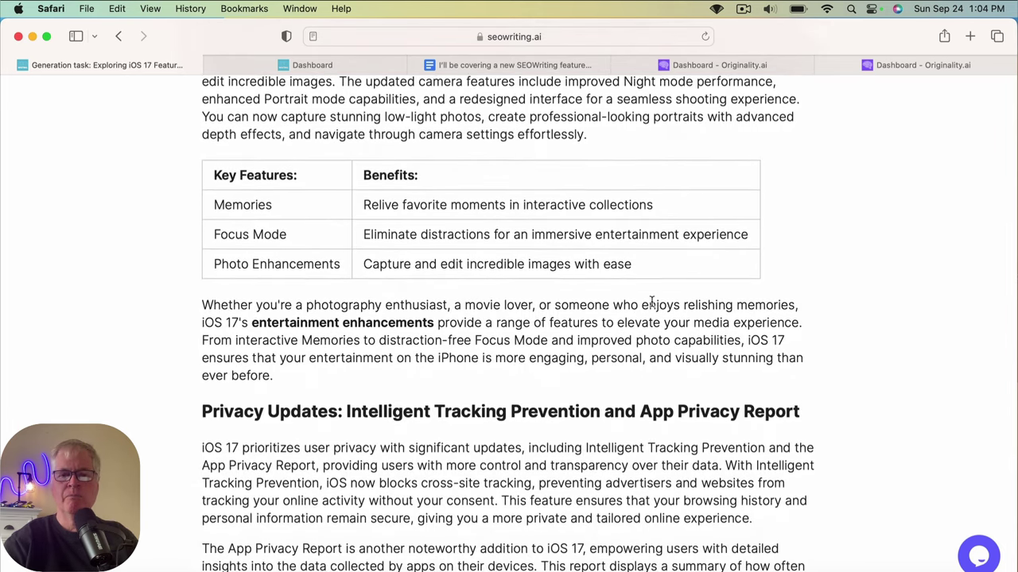
# Read the article's Privacy Updates section, including its table on tracking prevention, App Privacy Report and sharing permissions.
pyautogui.scroll(-1, 652, 306)
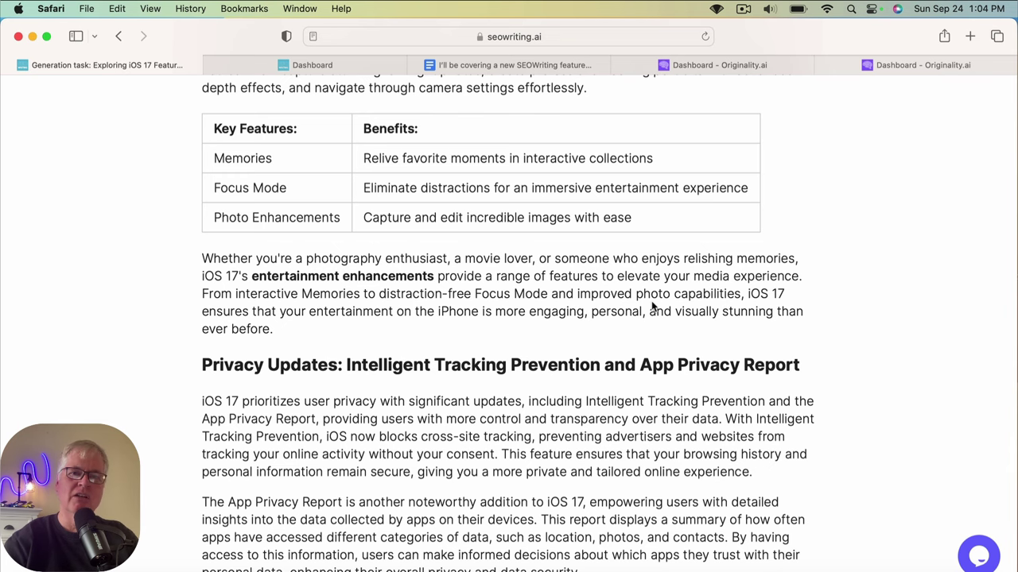
pyautogui.scroll(-1, 652, 306)
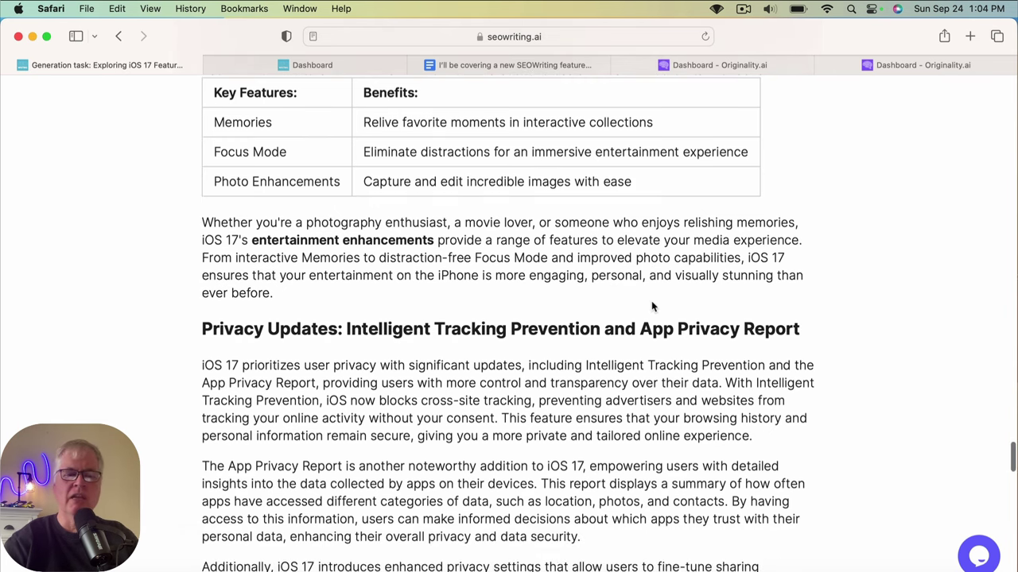
pyautogui.scroll(-1, 658, 278)
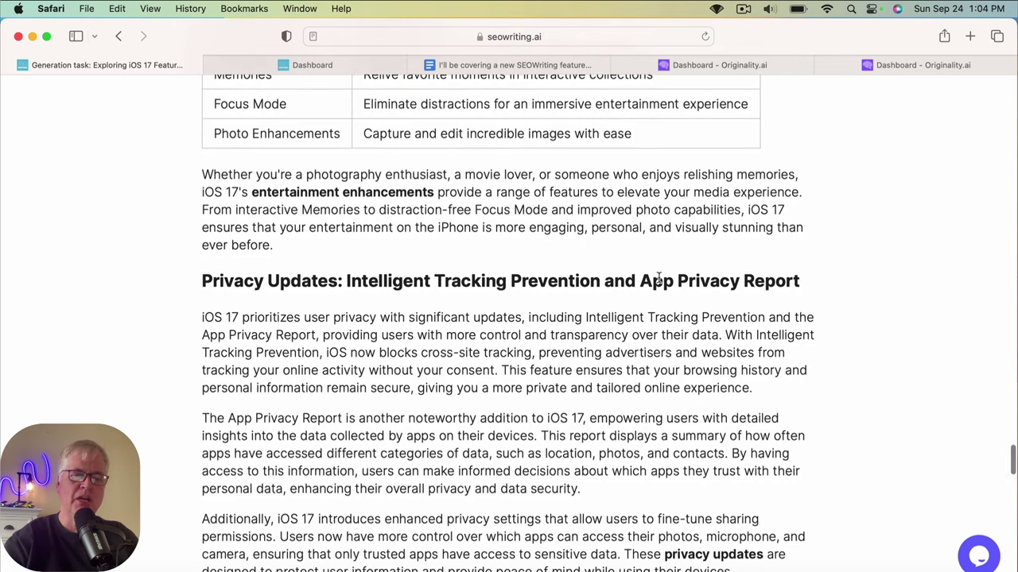
pyautogui.scroll(-2, 658, 277)
pyautogui.scroll(-4, 658, 277)
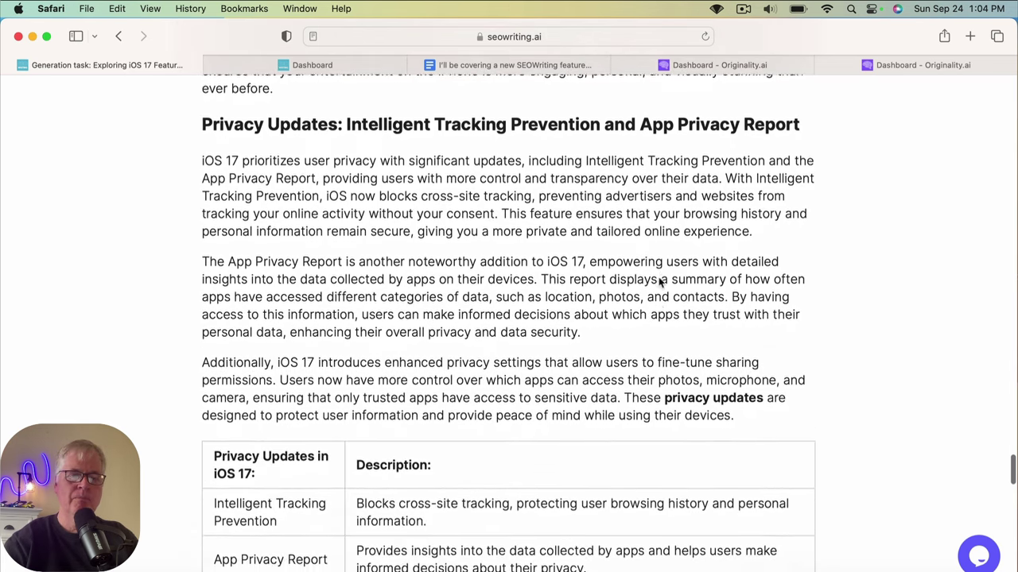
pyautogui.scroll(-5, 658, 280)
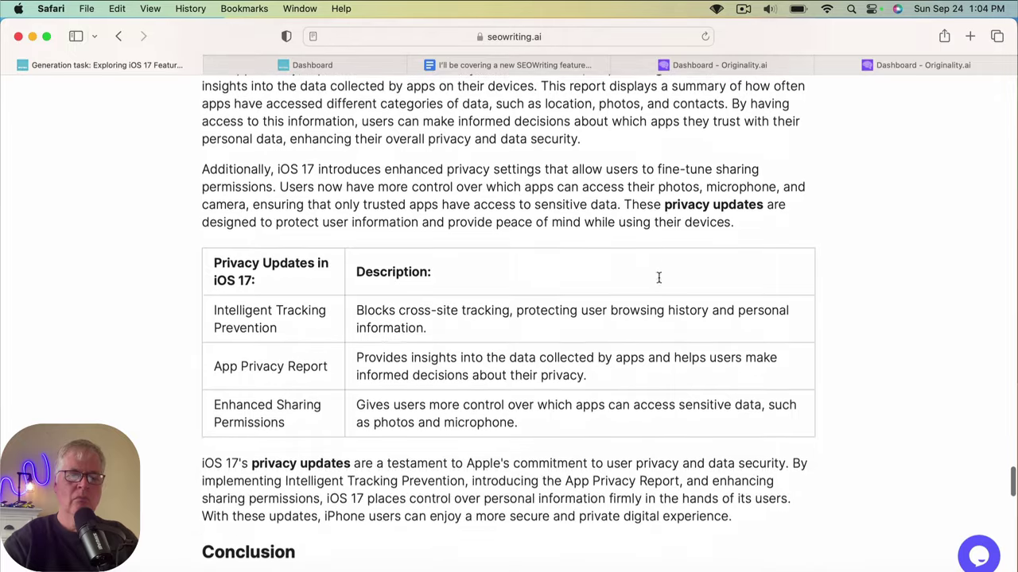
pyautogui.scroll(-5, 658, 280)
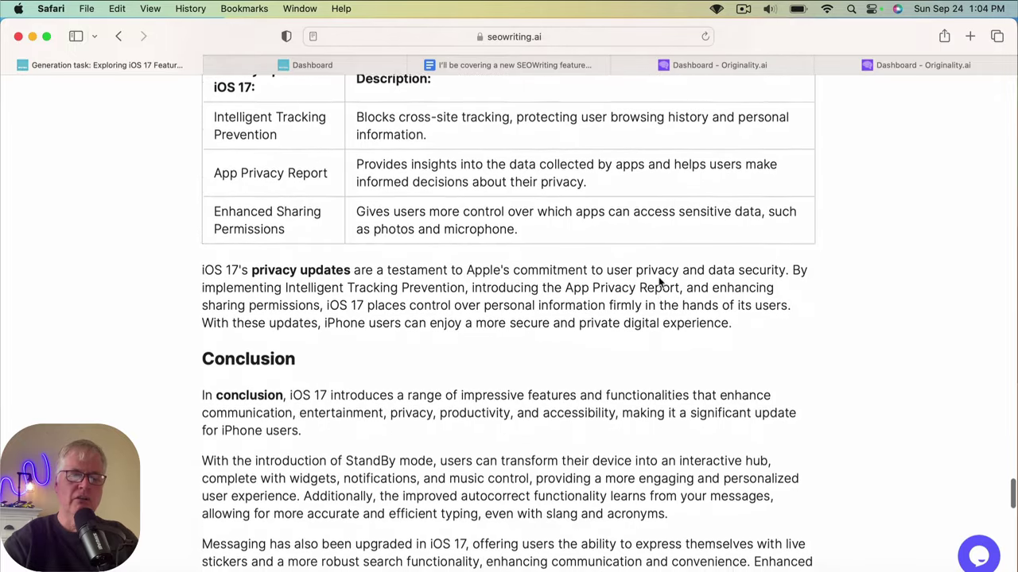
# Read the article's Conclusion and skim the FAQ down to the Source Links list.
pyautogui.scroll(-2, 658, 279)
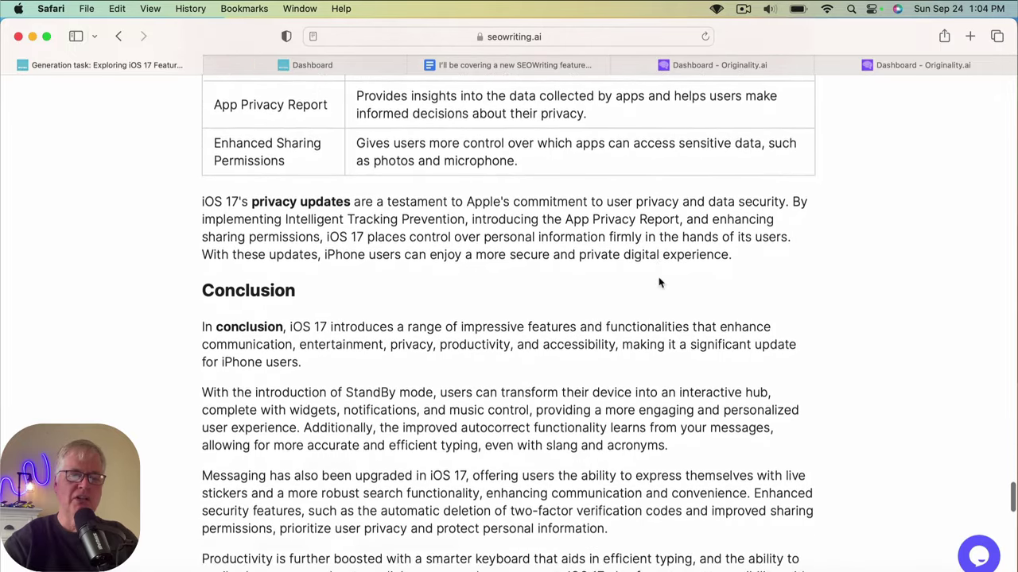
pyautogui.scroll(-2, 658, 280)
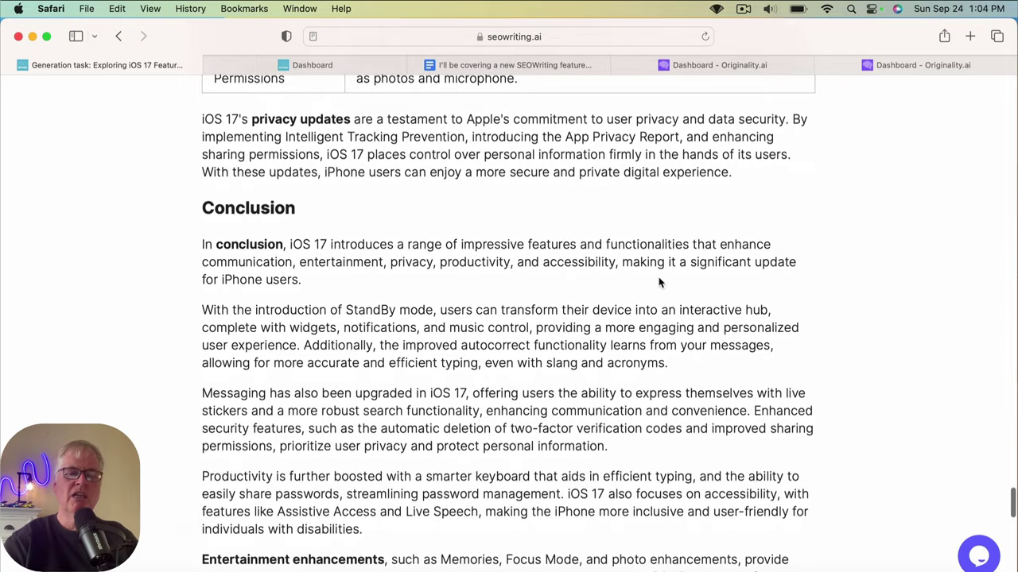
pyautogui.scroll(-11, 659, 280)
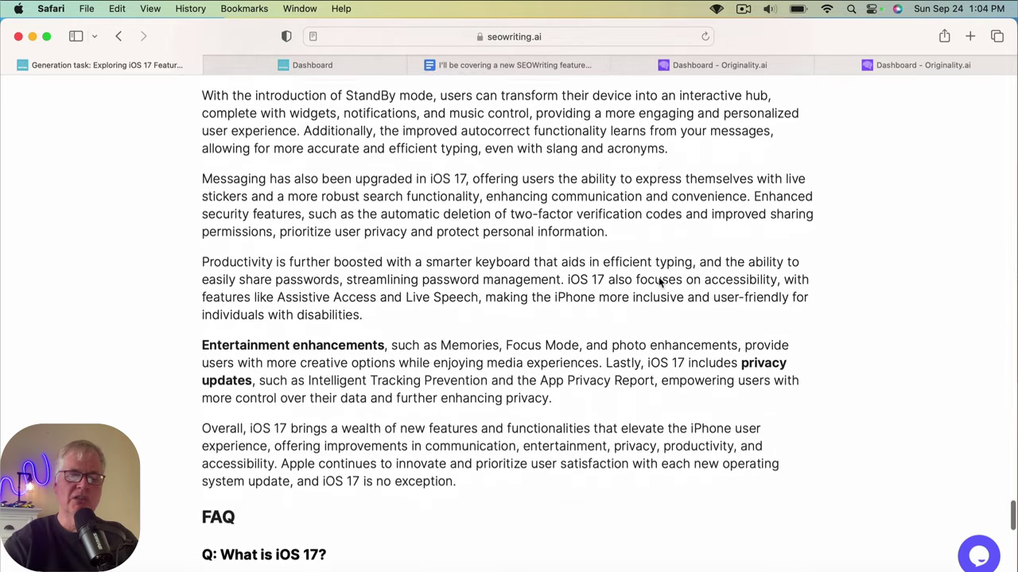
pyautogui.scroll(-4, 658, 280)
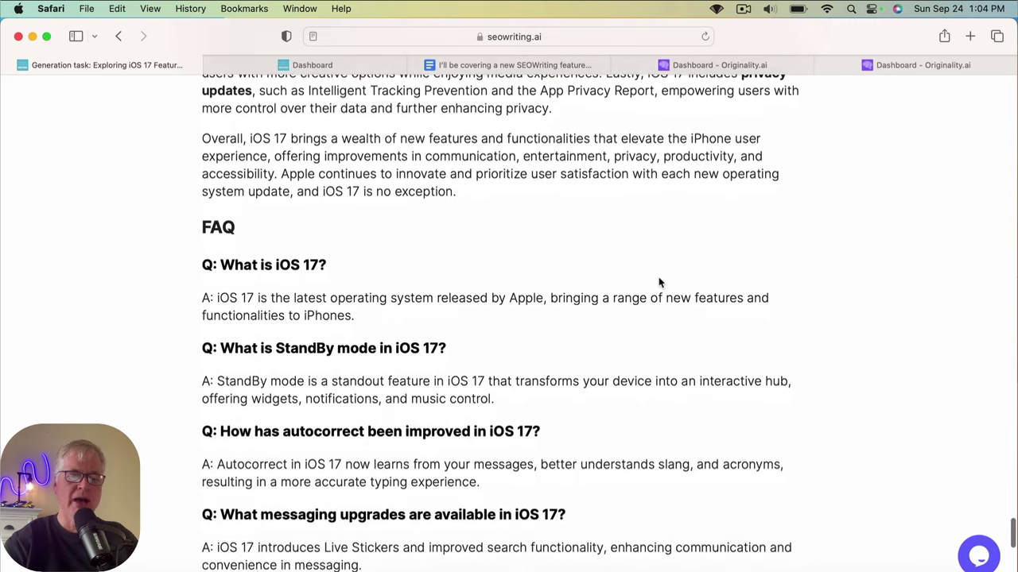
pyautogui.scroll(-17, 658, 282)
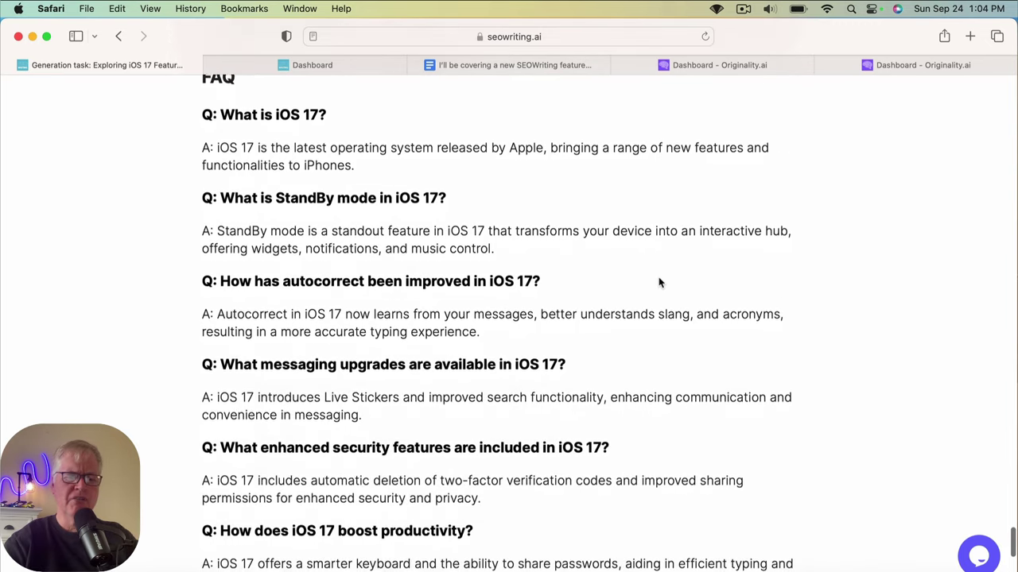
pyautogui.scroll(-2, 658, 283)
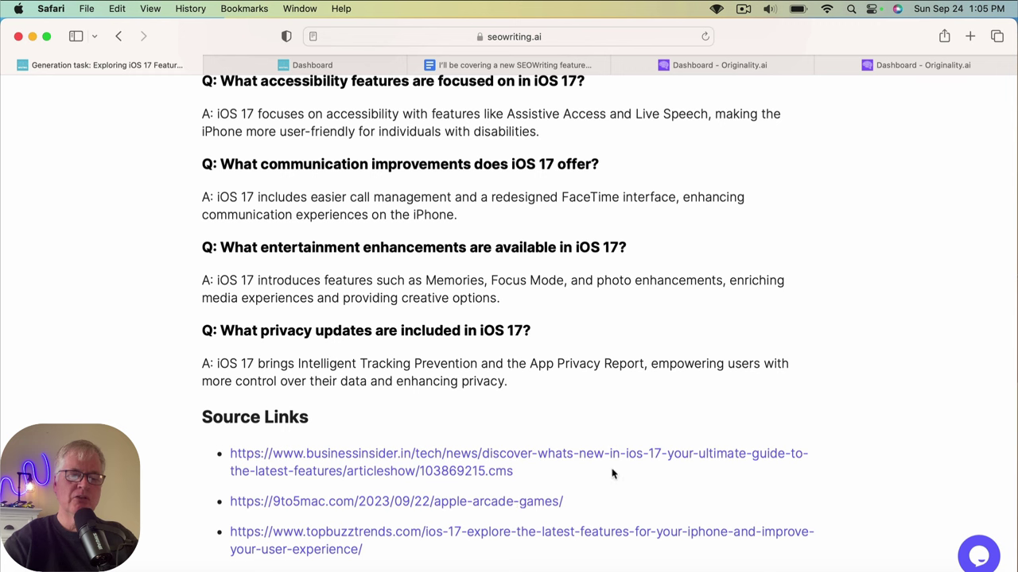
# Look back over the FAQ questions and answers and return to the beginning of the article.
pyautogui.scroll(3, 716, 310)
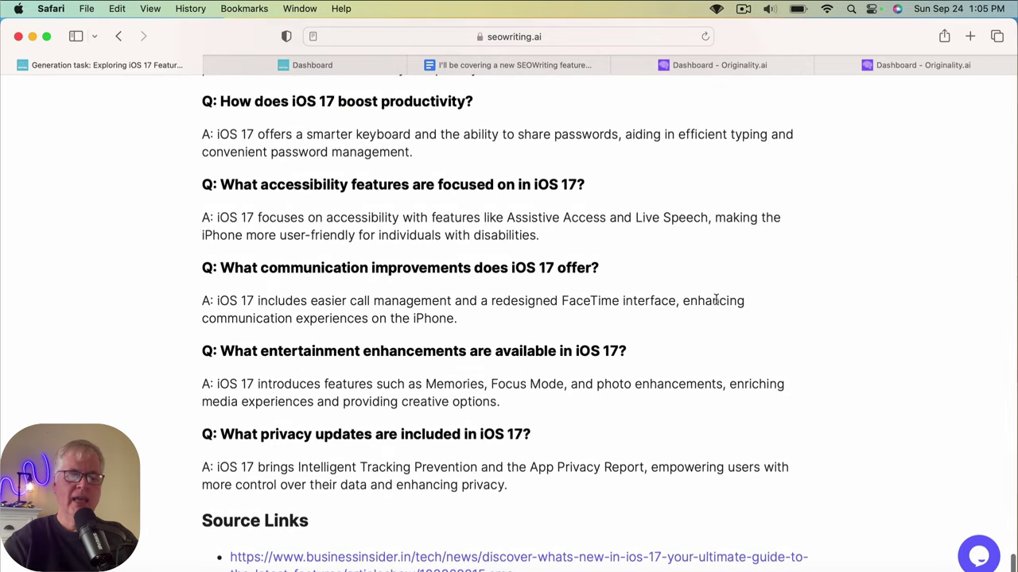
pyautogui.scroll(-3, 715, 302)
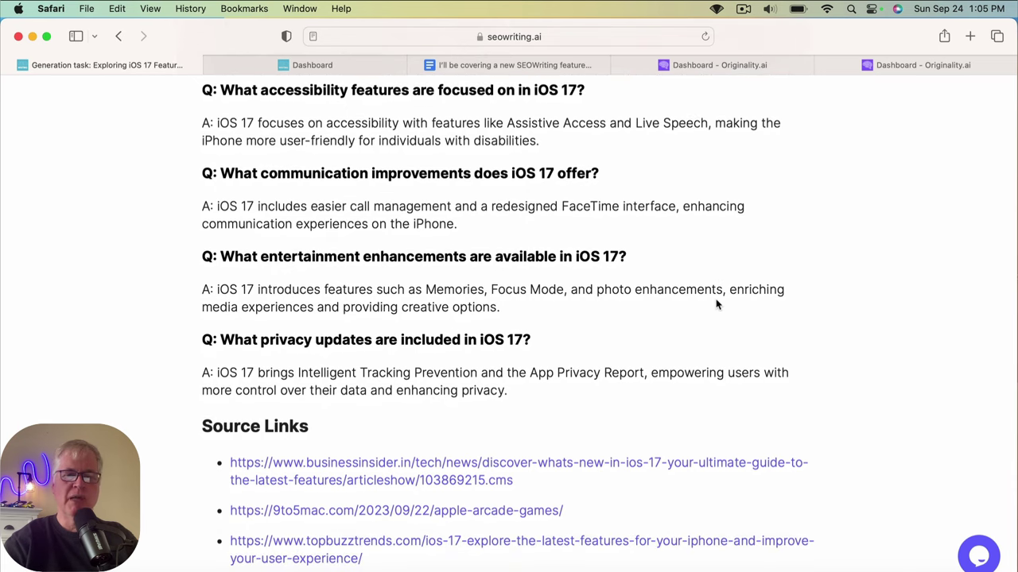
pyautogui.scroll(3, 715, 304)
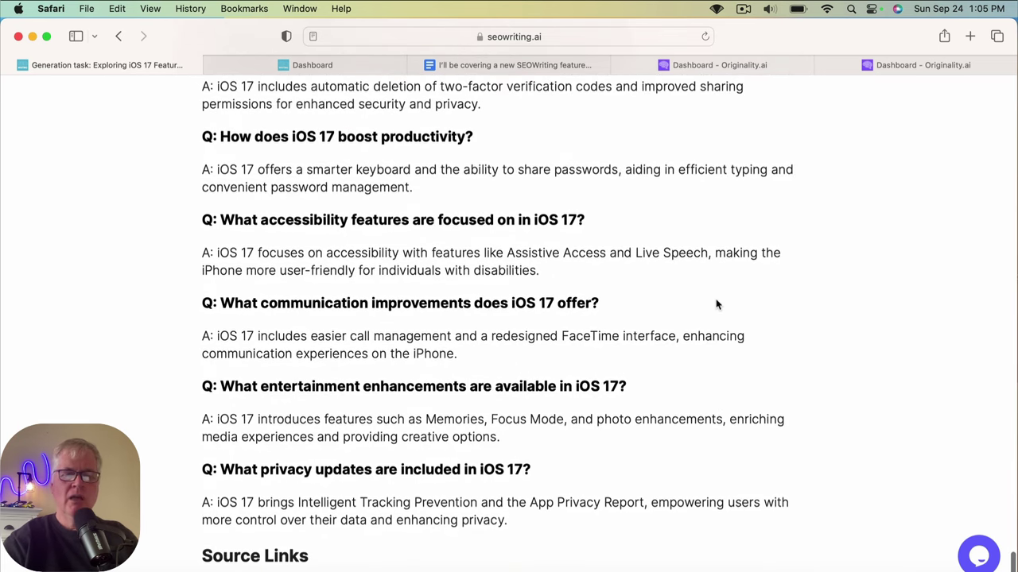
pyautogui.scroll(3, 716, 304)
pyautogui.scroll(8, 716, 304)
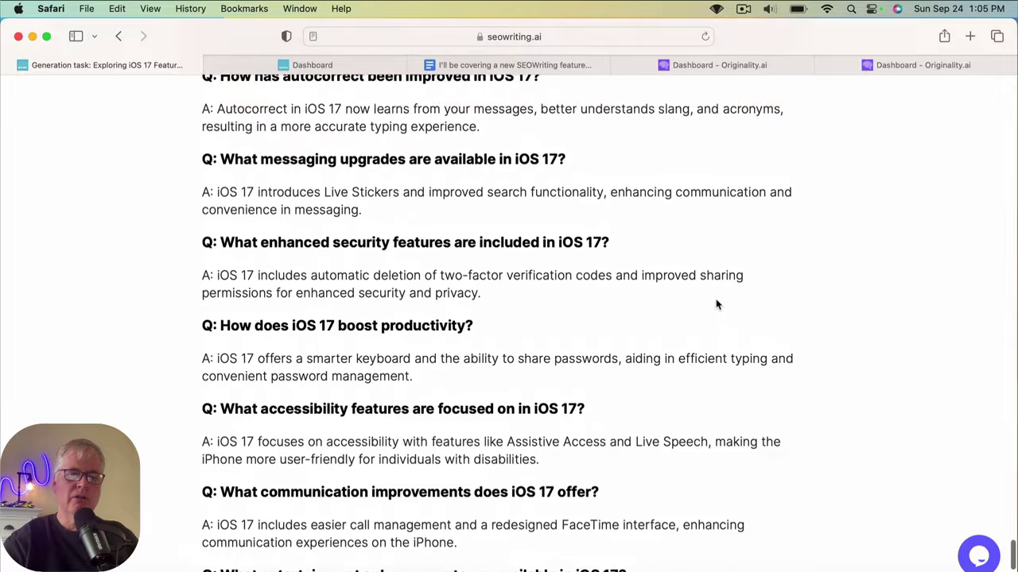
pyautogui.scroll(1, 715, 303)
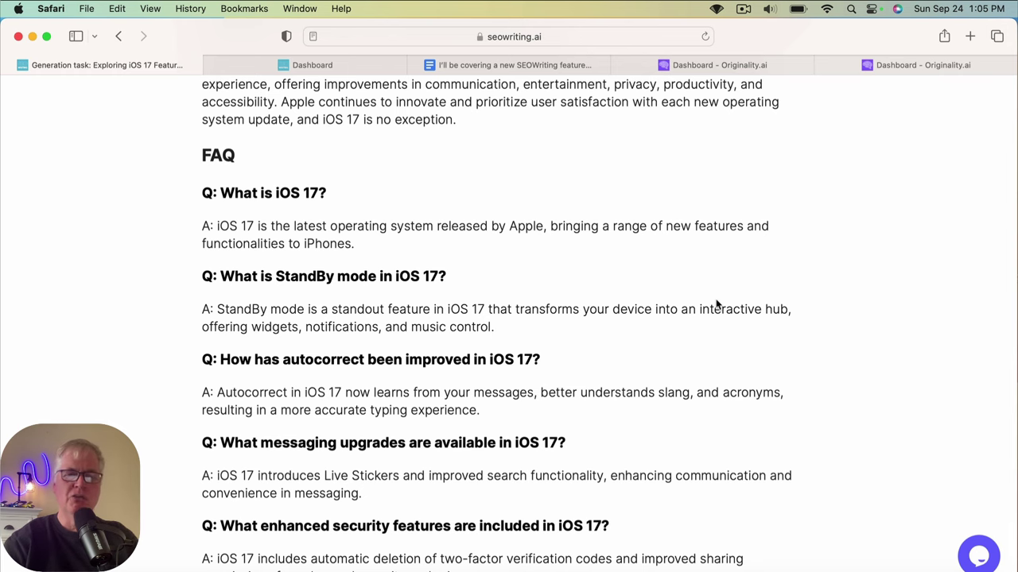
pyautogui.scroll(7, 716, 304)
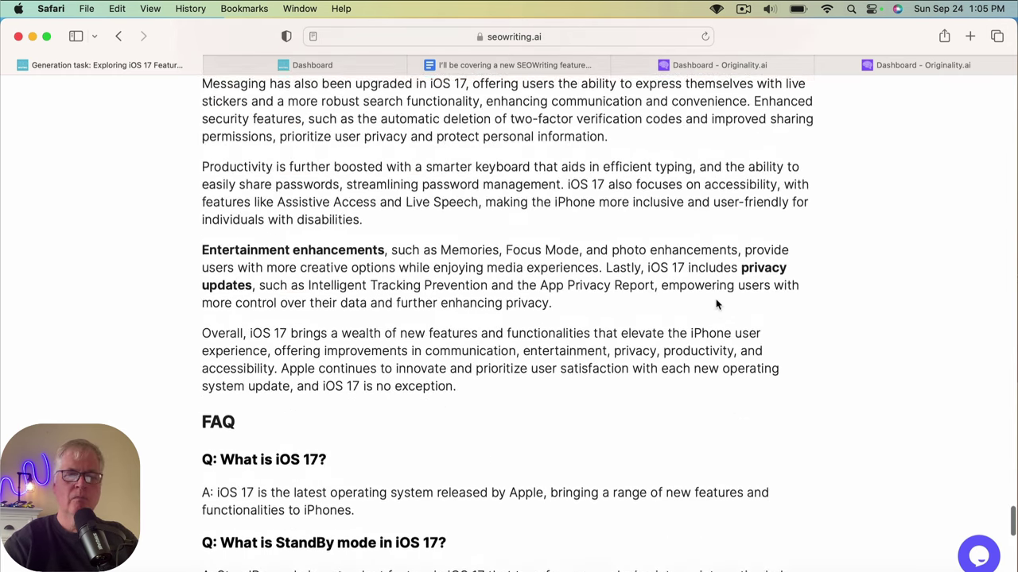
pyautogui.scroll(10, 716, 302)
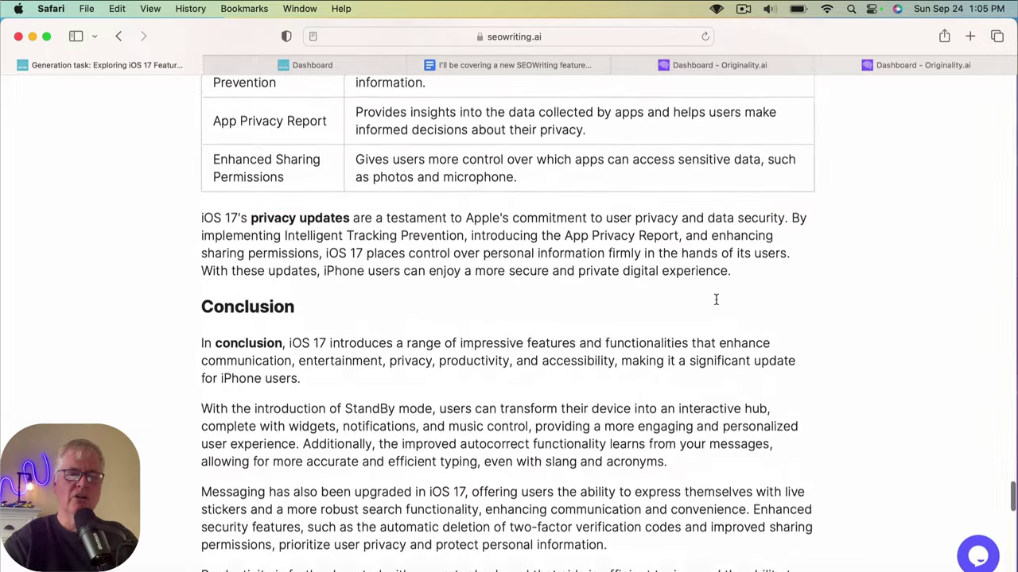
pyautogui.scroll(20, 715, 301)
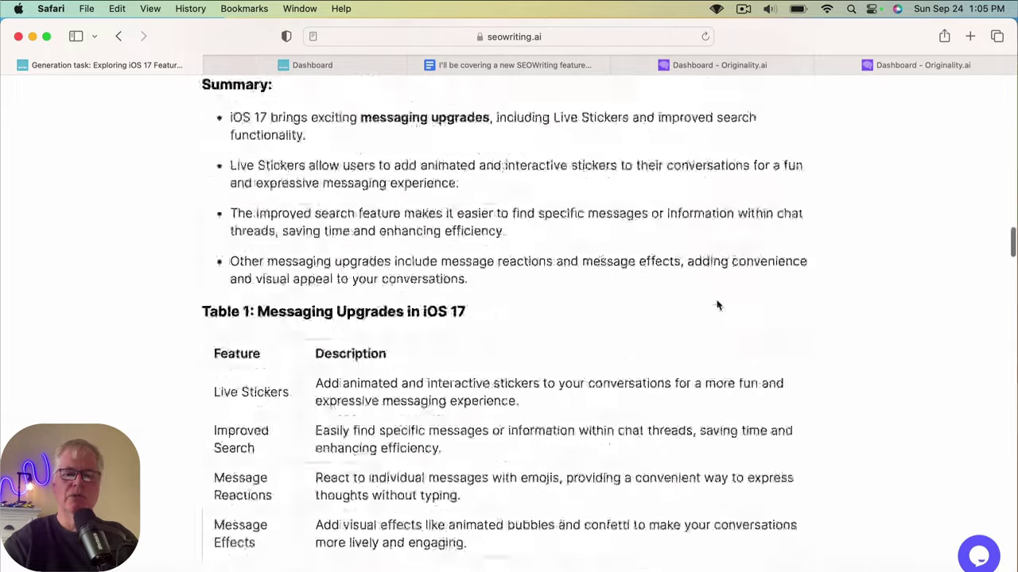
pyautogui.scroll(20, 717, 305)
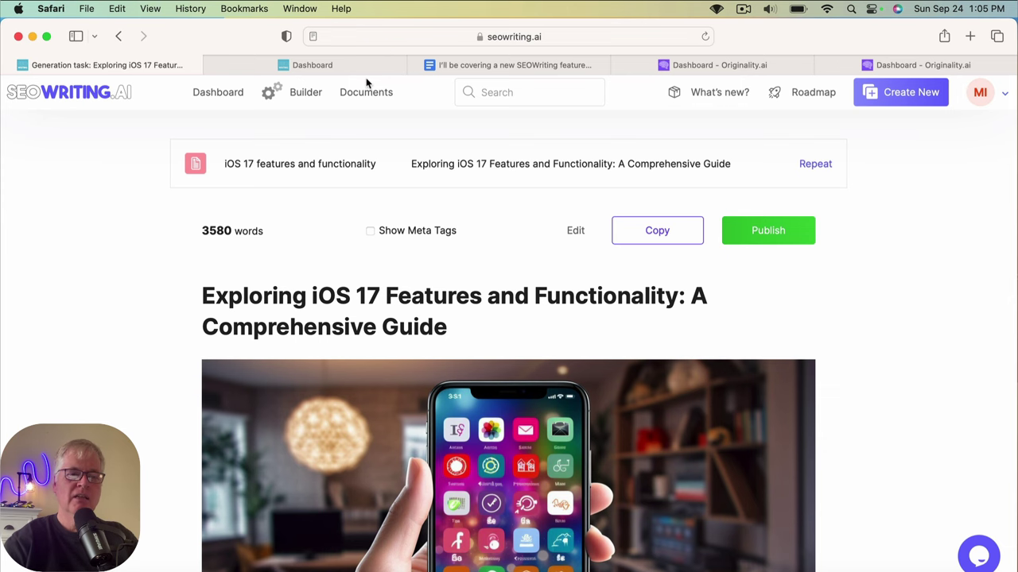
# Switch to the Google Docs topic notes and copy the line "best small towns to live in 2023".
pyautogui.moveTo(365, 71)
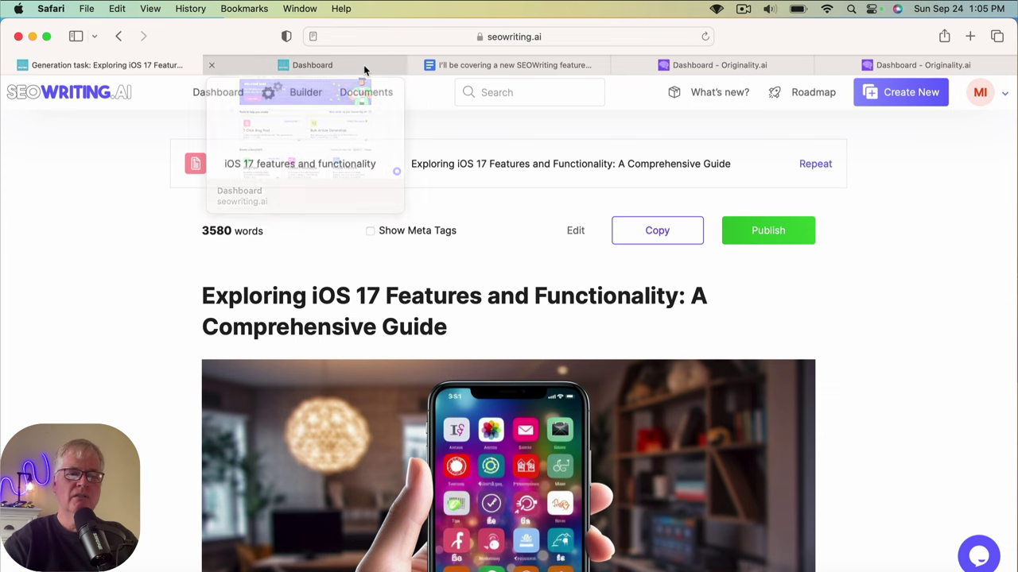
pyautogui.click(491, 66)
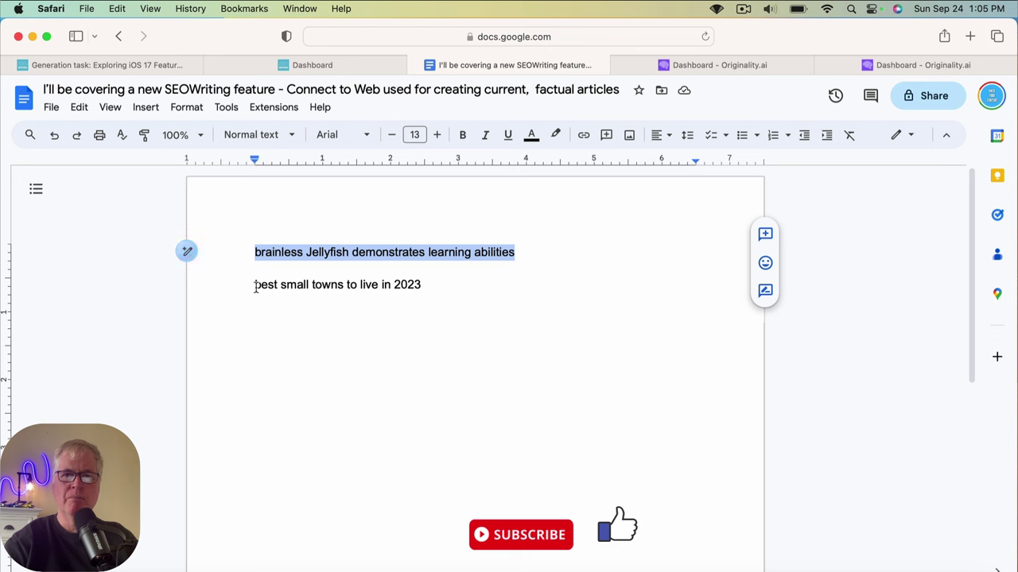
pyautogui.moveTo(254, 285); pyautogui.dragTo(422, 284)
pyautogui.press('super+c')
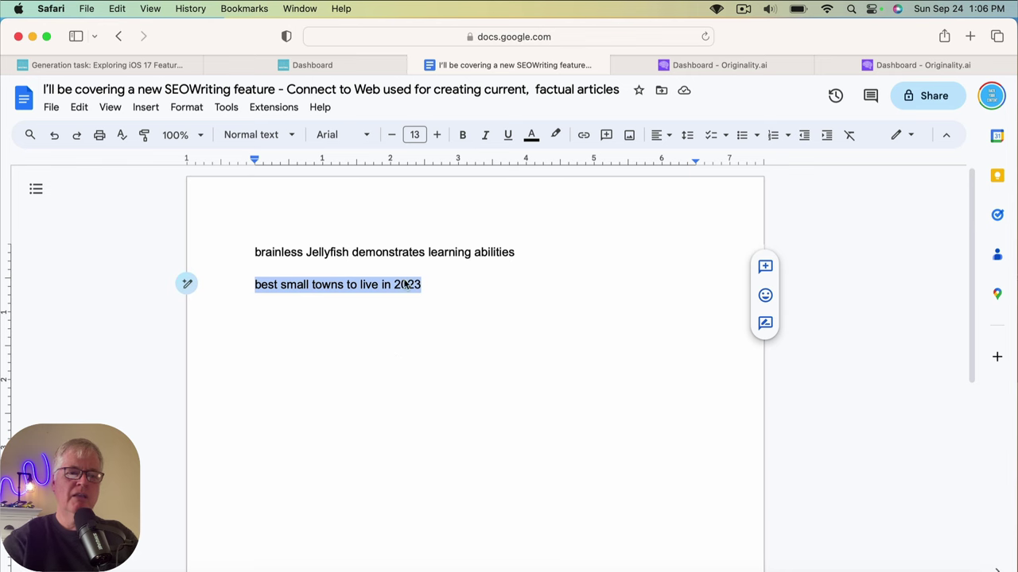
# In SEOWriting.ai, start a new 1-Click Blog Post with main keyword "best small towns to live in 2023" and generate its title.
pyautogui.click(389, 65)
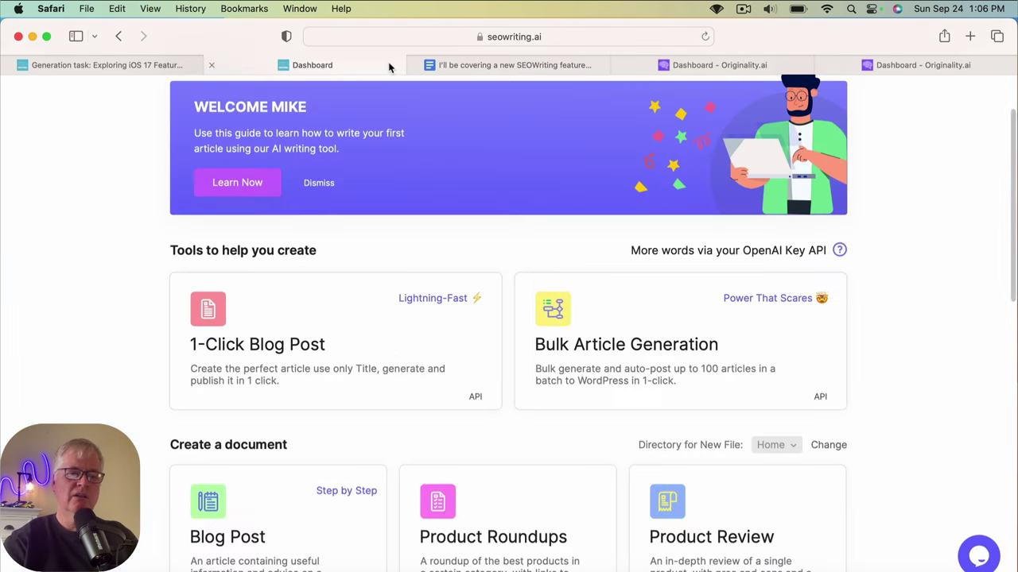
pyautogui.click(371, 320)
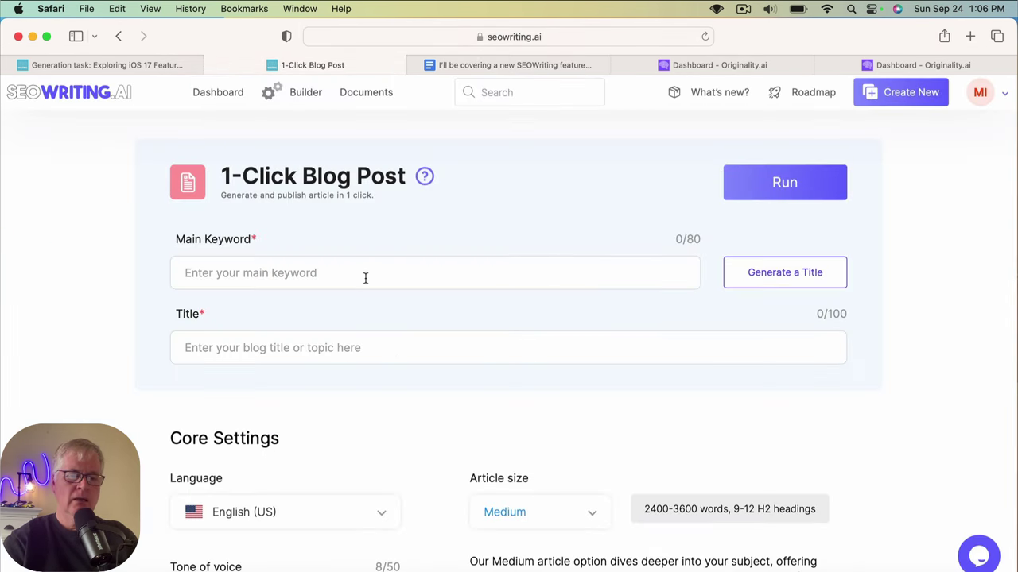
pyautogui.click(365, 278)
pyautogui.press('super+v')
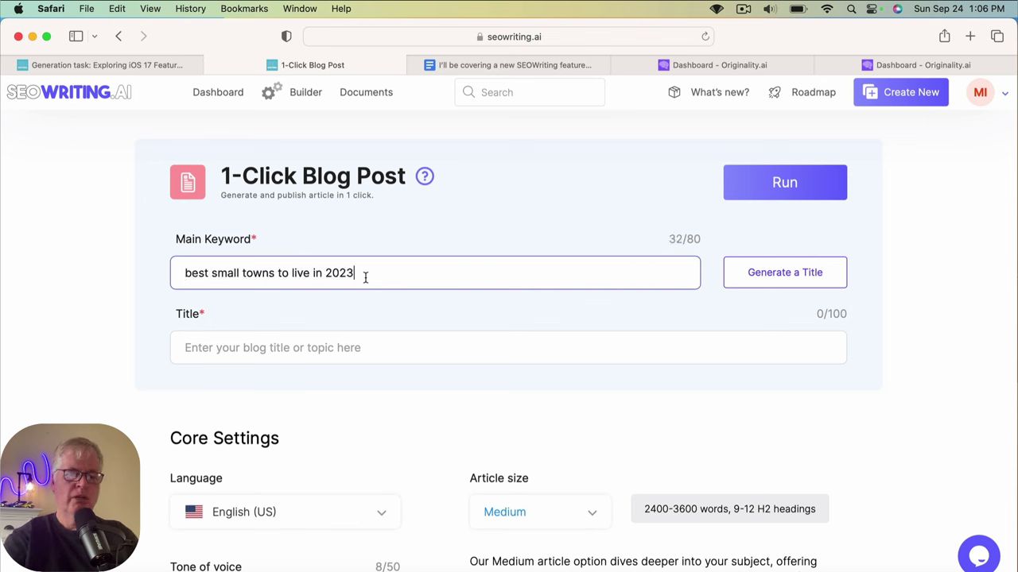
pyautogui.click(799, 278)
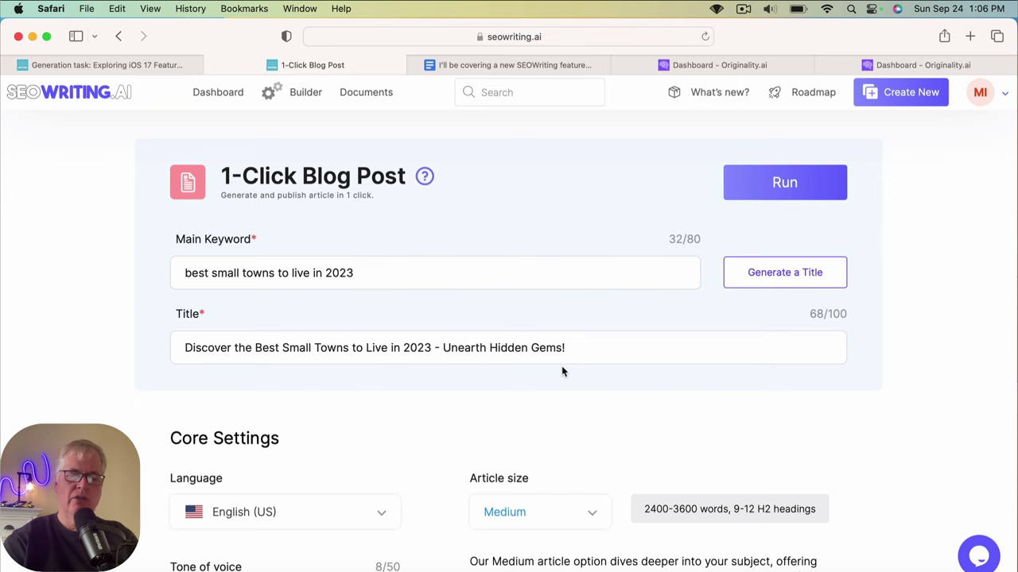
# In the core settings, set the tone of voice to Informational and the target country to United States.
pyautogui.scroll(-5, 561, 370)
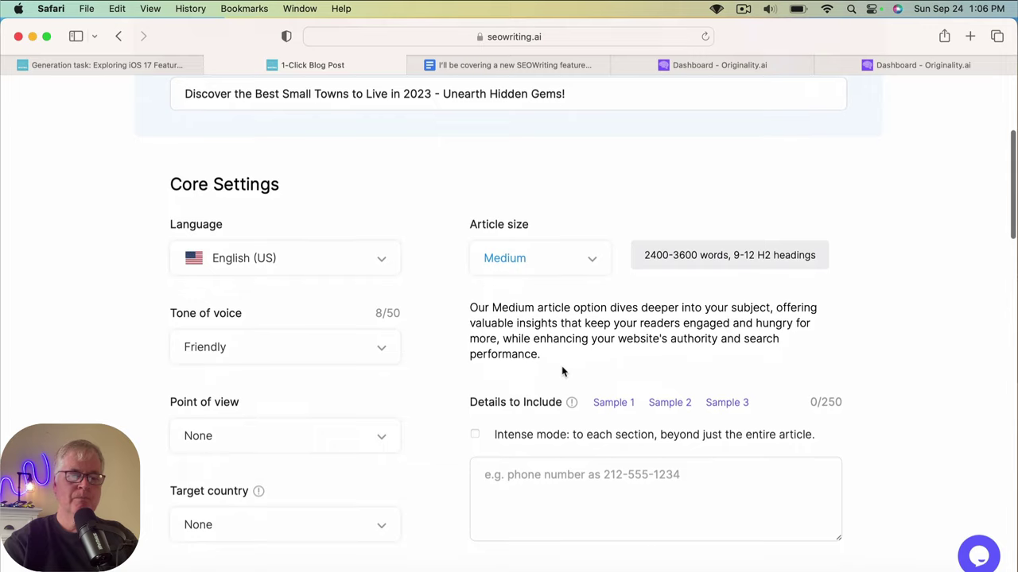
pyautogui.scroll(-2, 561, 371)
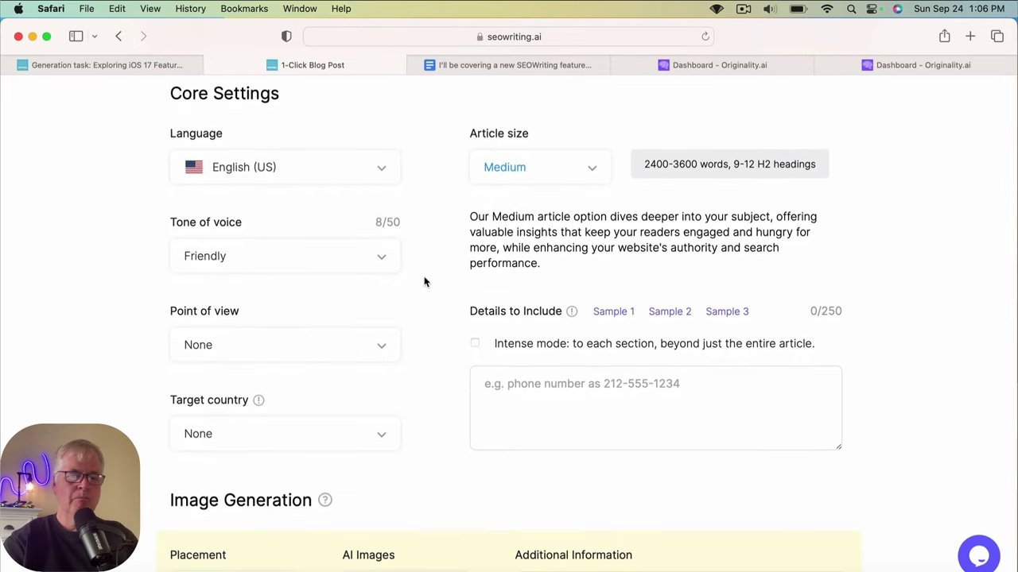
pyautogui.click(382, 260)
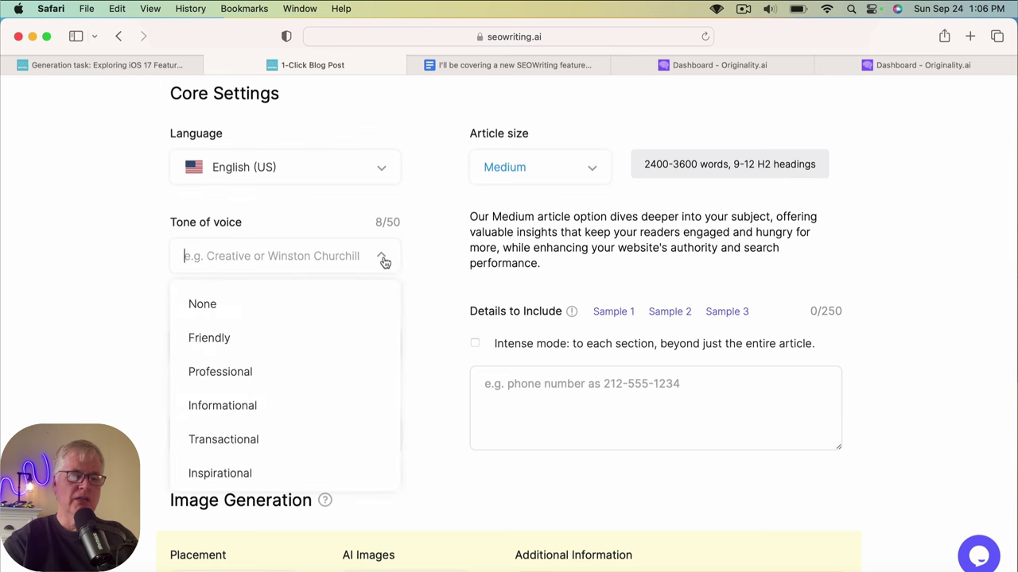
pyautogui.click(311, 405)
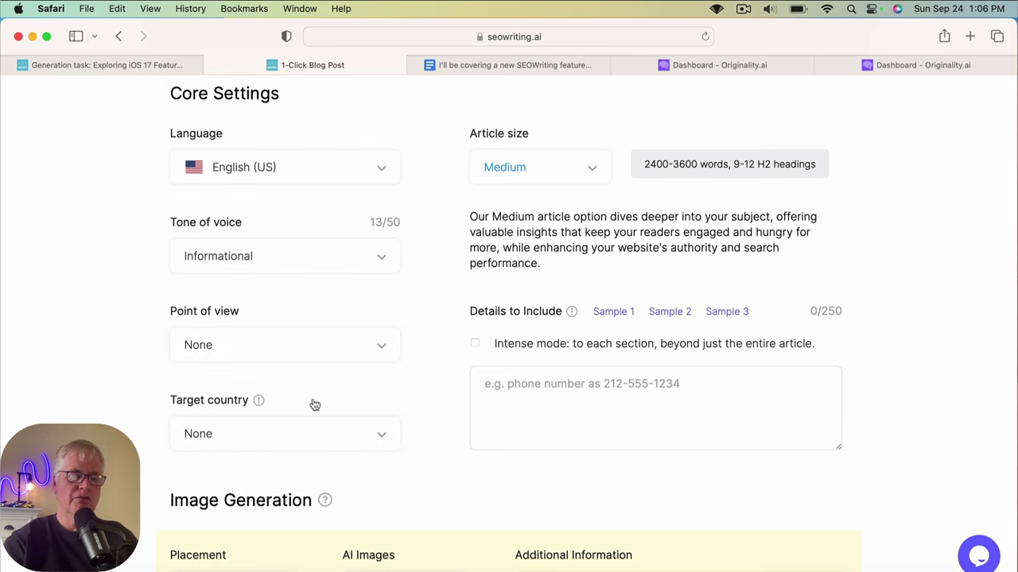
pyautogui.scroll(-4, 401, 365)
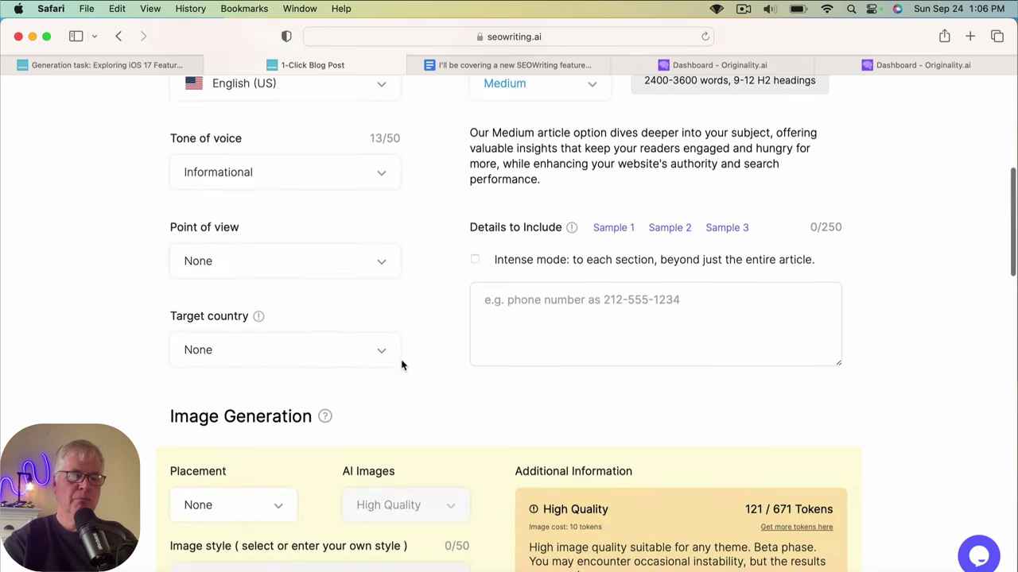
pyautogui.click(385, 299)
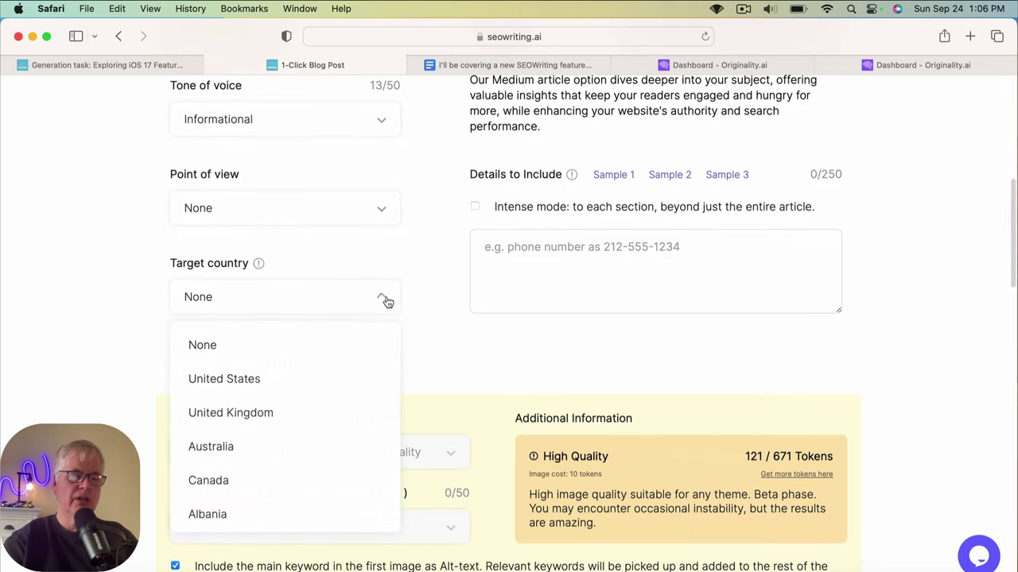
pyautogui.click(333, 382)
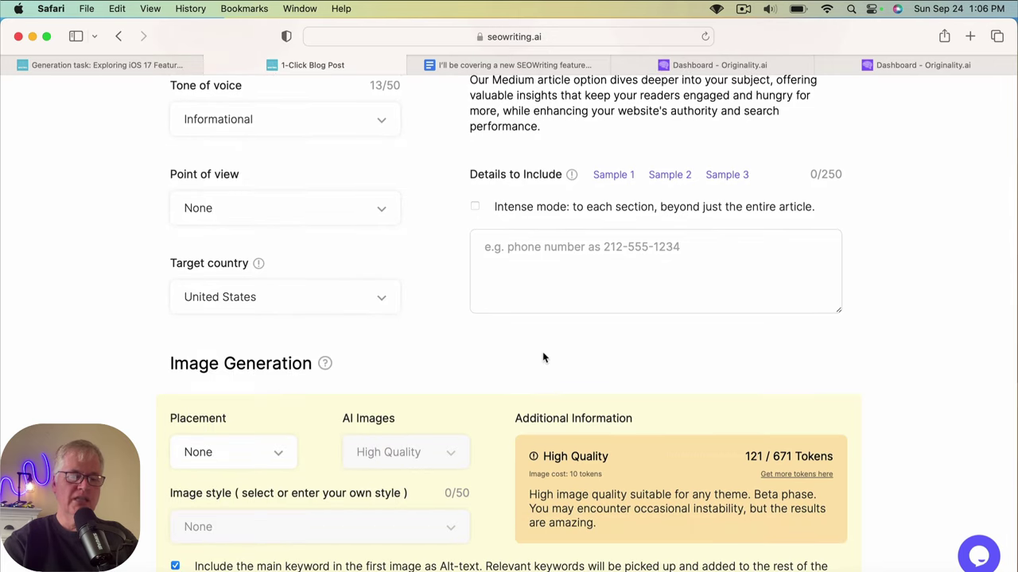
# In the image generation settings, place an image in each section and set the AI image quality to Optimal Quality.
pyautogui.scroll(-5, 543, 357)
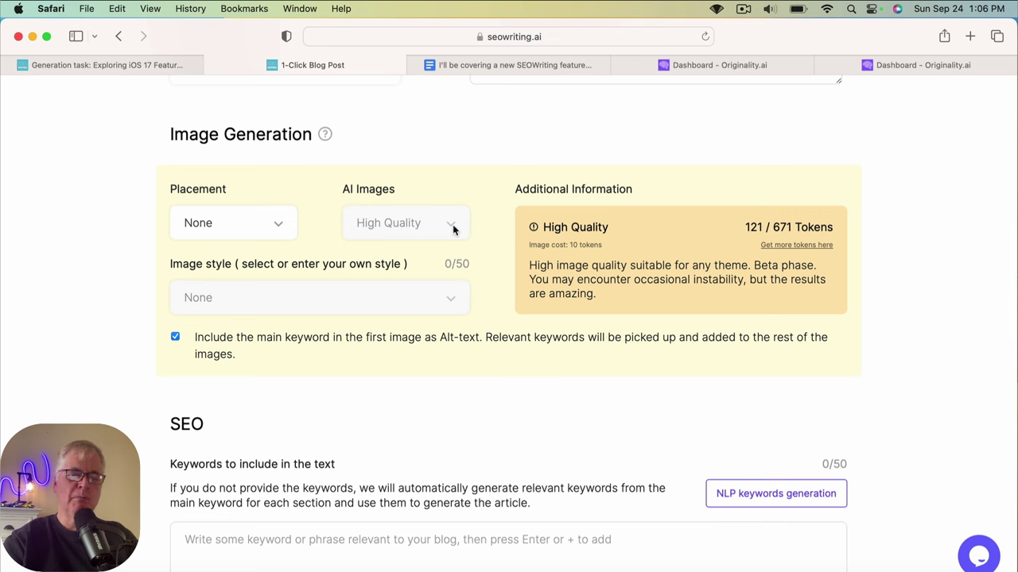
pyautogui.click(281, 227)
pyautogui.click(262, 346)
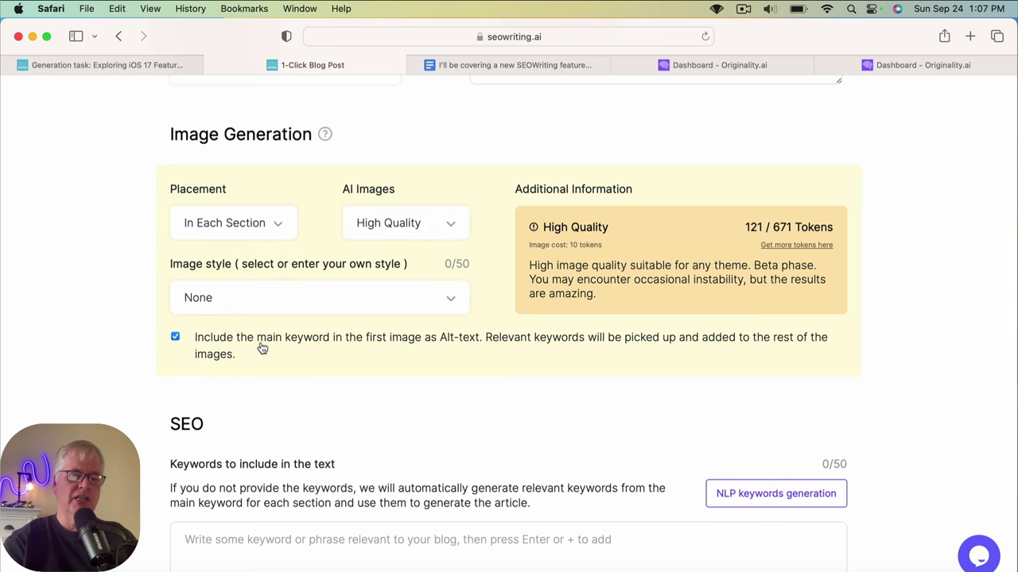
pyautogui.click(448, 227)
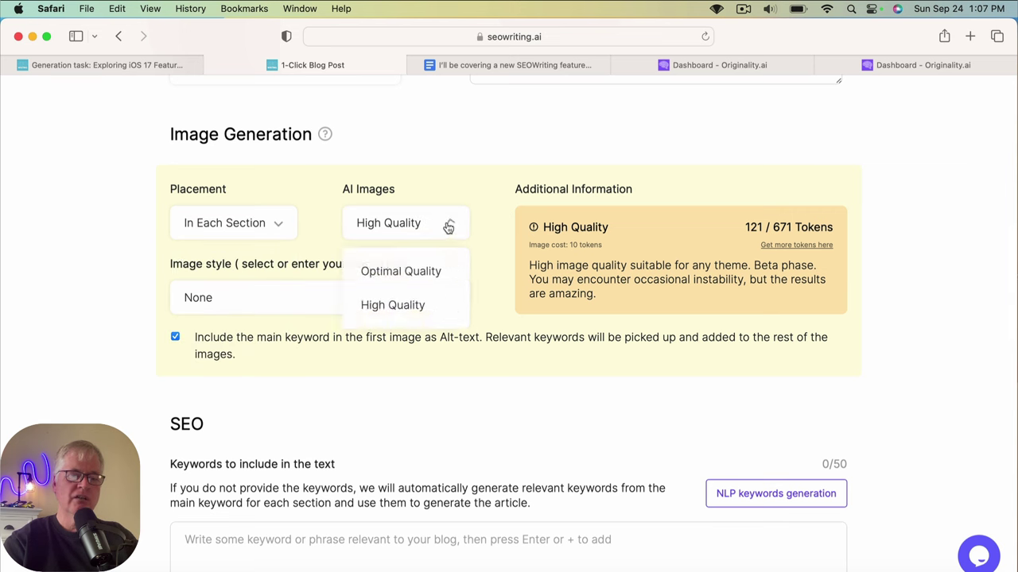
pyautogui.click(433, 271)
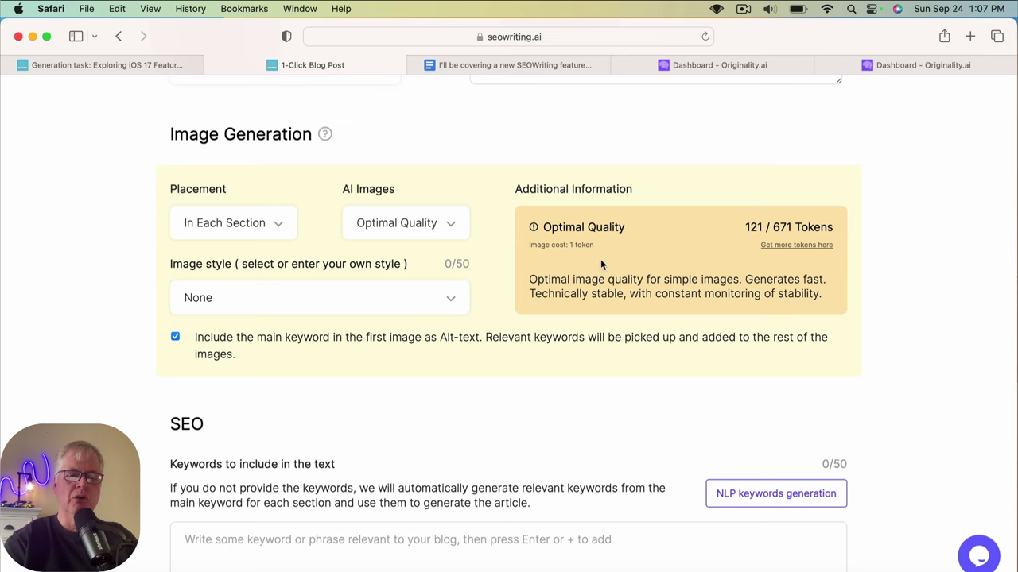
# Set the image style to the preset Cinematic.
pyautogui.scroll(-1, 481, 387)
pyautogui.scroll(-2, 480, 387)
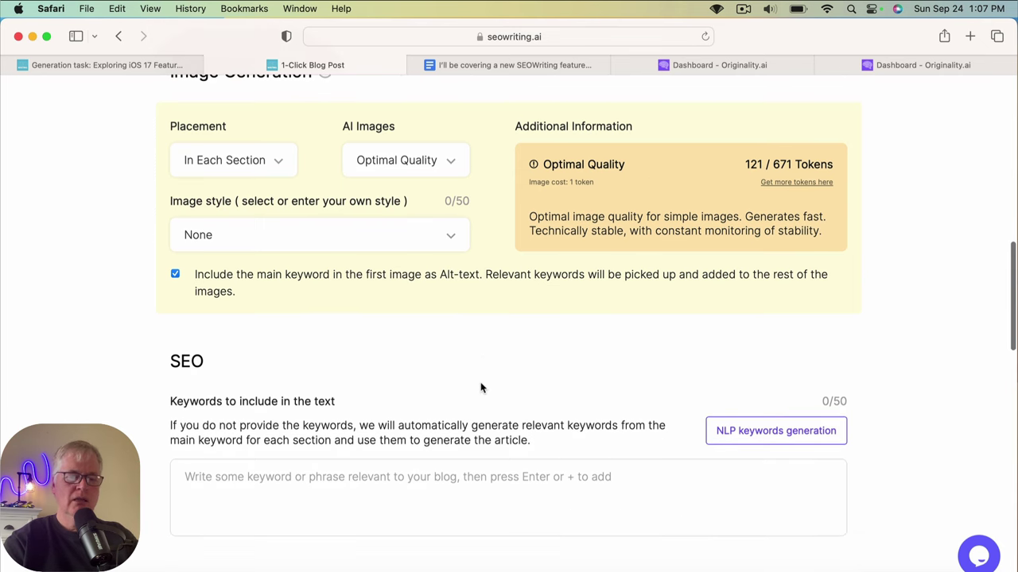
pyautogui.scroll(-1, 481, 385)
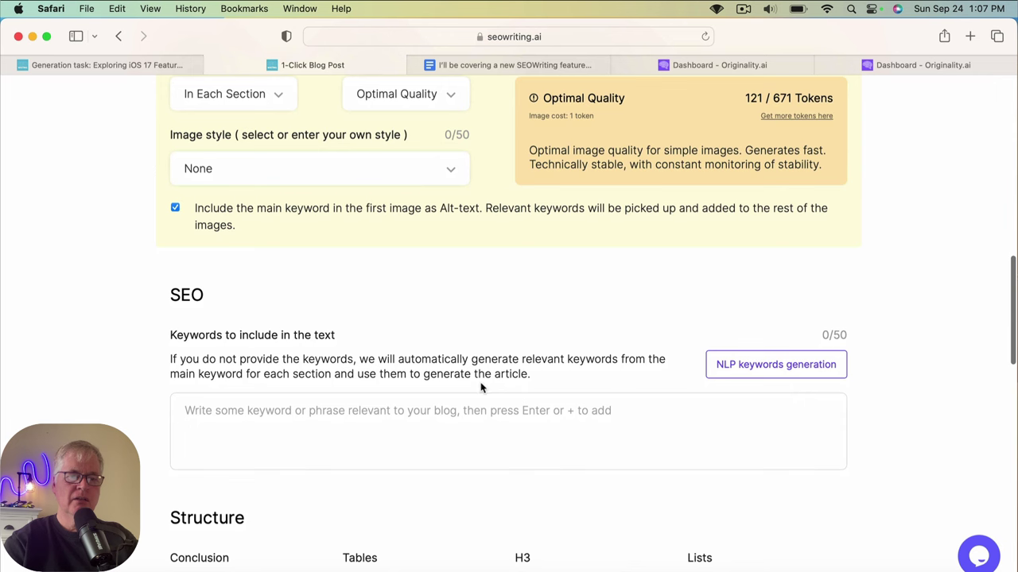
pyautogui.click(453, 166)
pyautogui.scroll(-1, 340, 288)
pyautogui.scroll(-3, 338, 289)
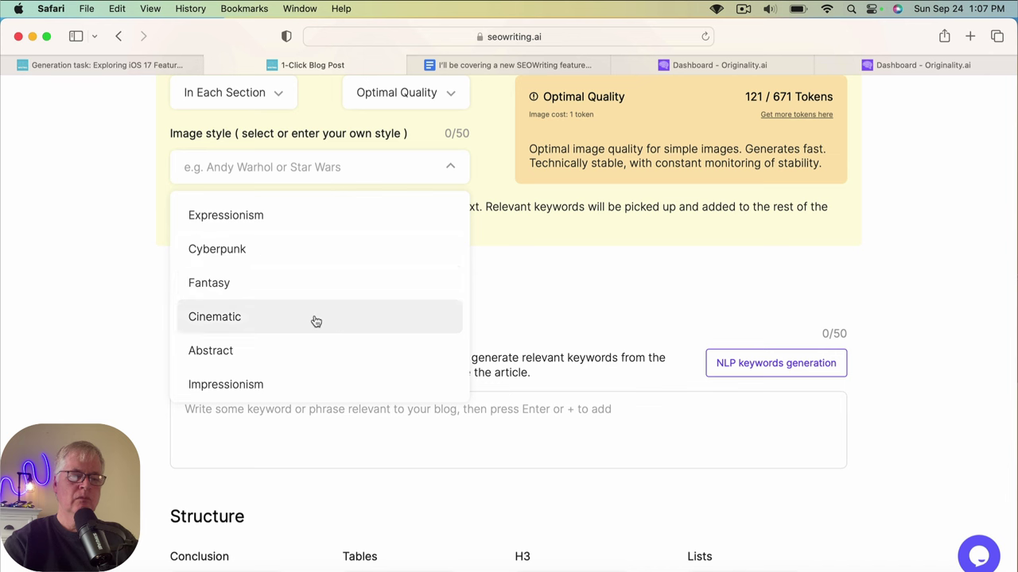
pyautogui.click(316, 321)
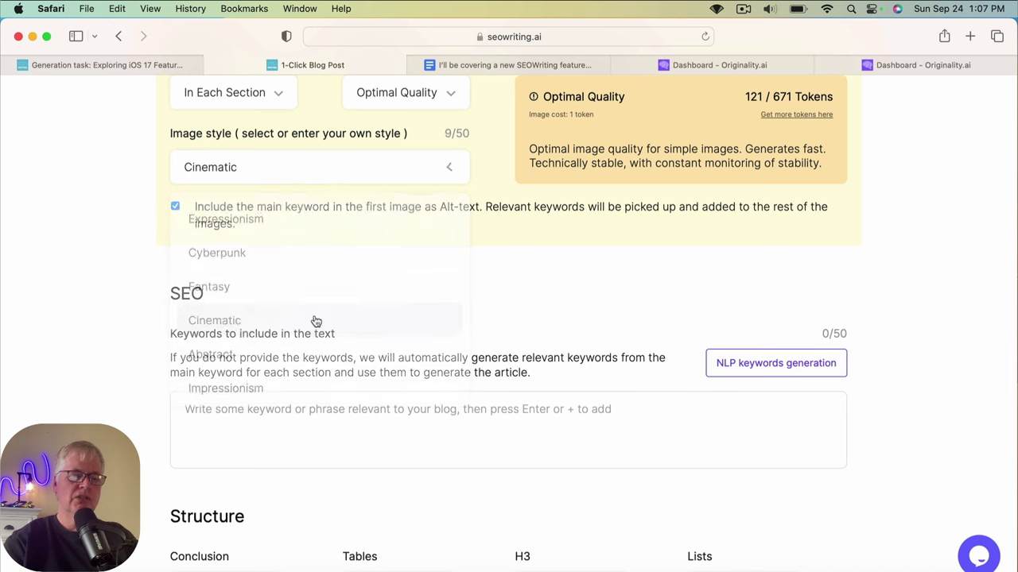
# Enter "Cinematic high quality photography" as a custom image style.
pyautogui.click(295, 170)
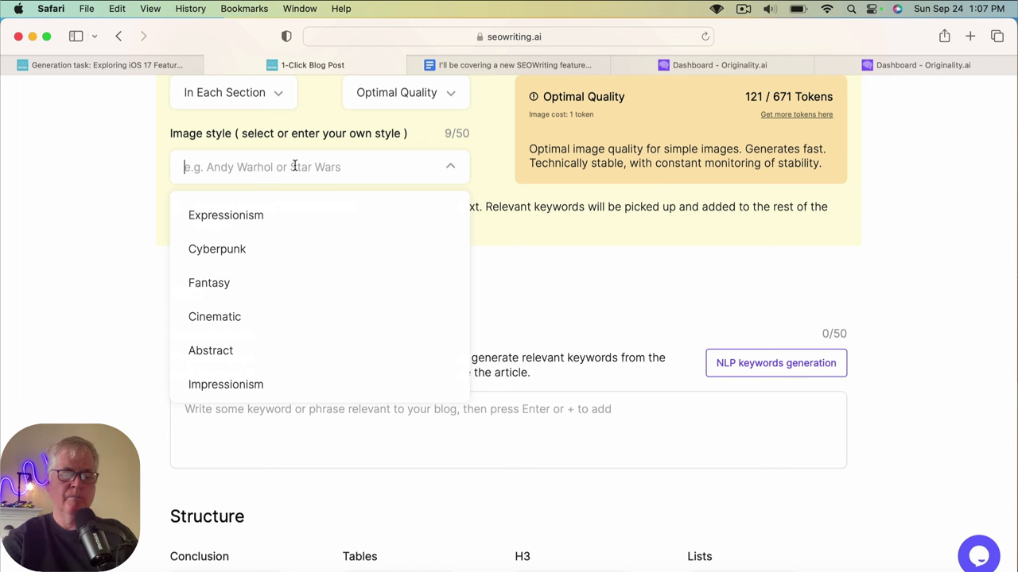
pyautogui.write('Cinemat')
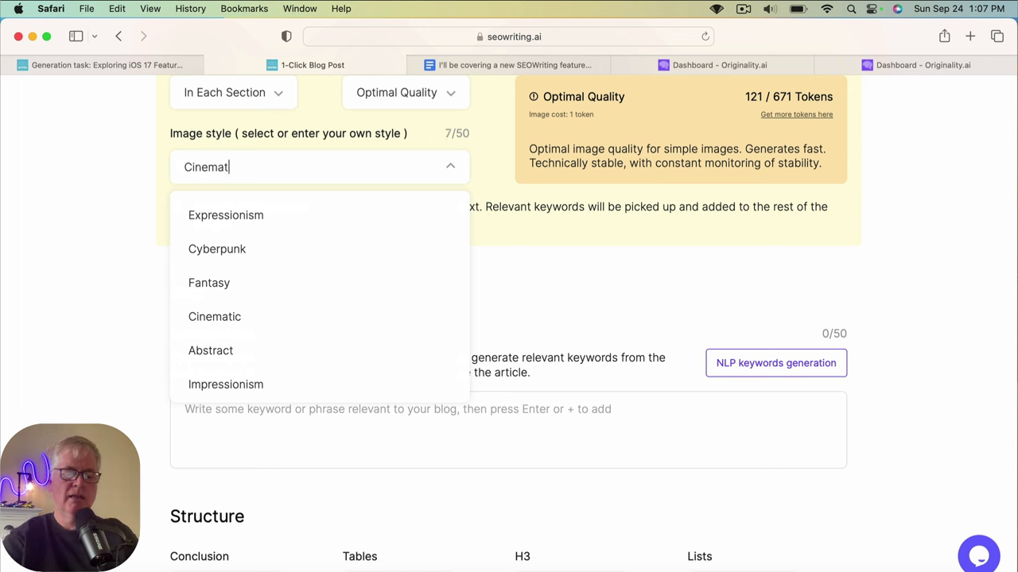
pyautogui.write('ic hi')
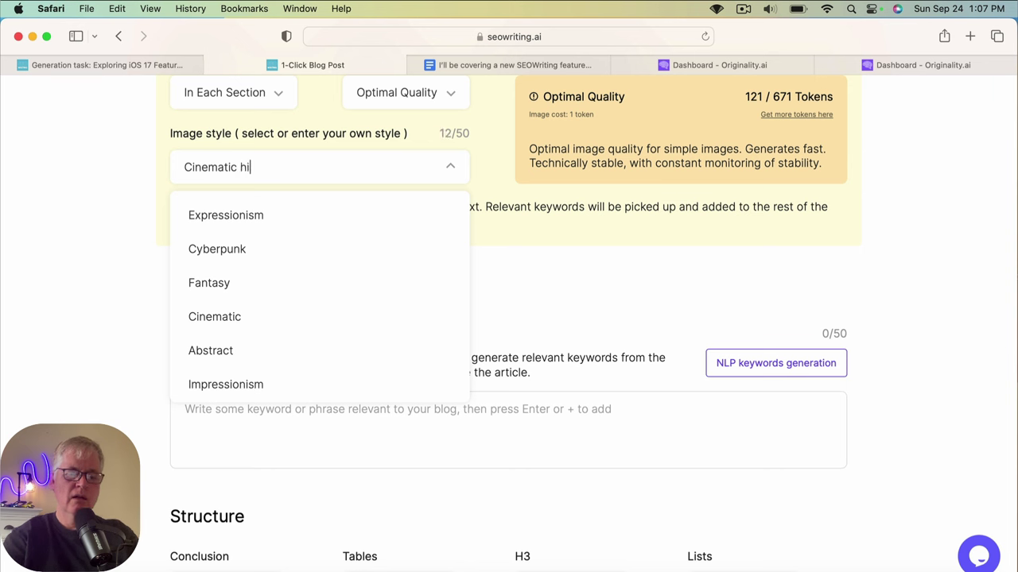
pyautogui.write('gh qual')
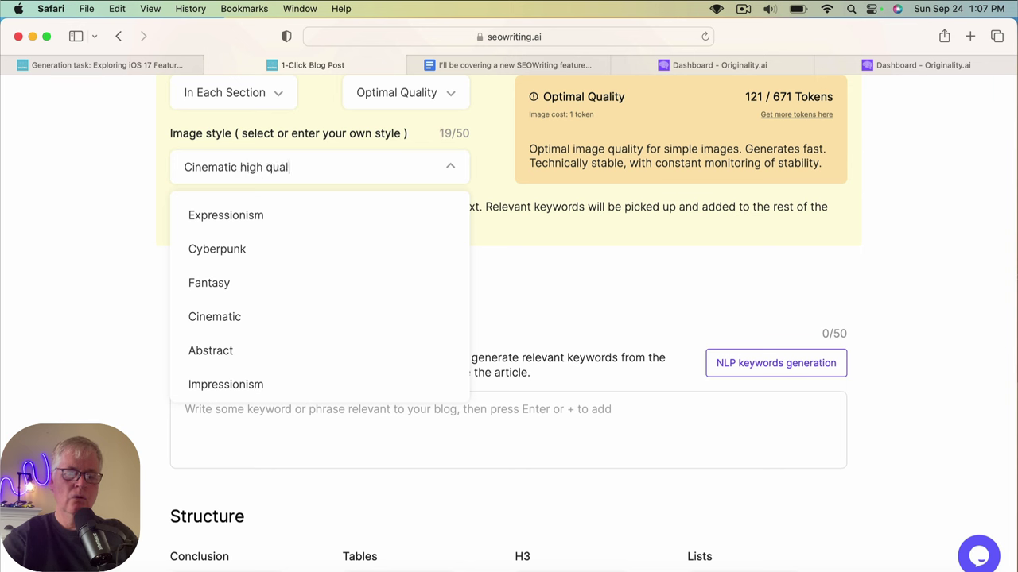
pyautogui.write('ity photography')
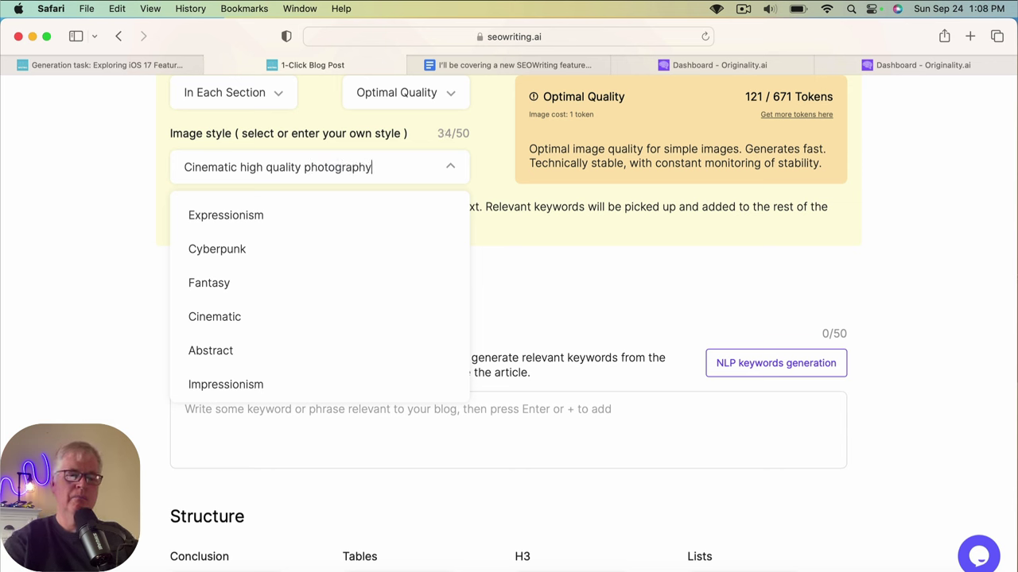
pyautogui.click(527, 267)
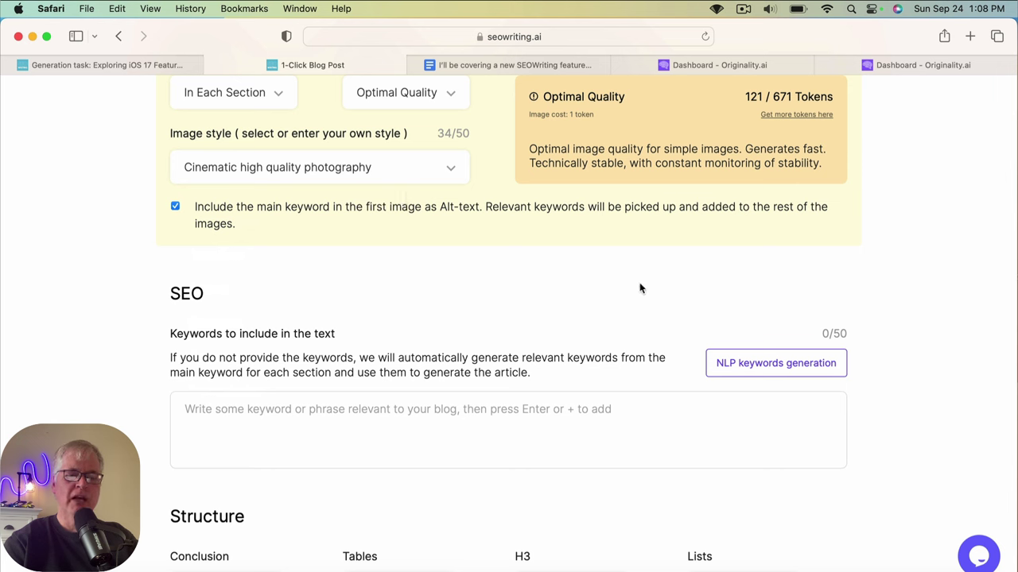
# Generate NLP keywords to include in the article text.
pyautogui.click(764, 367)
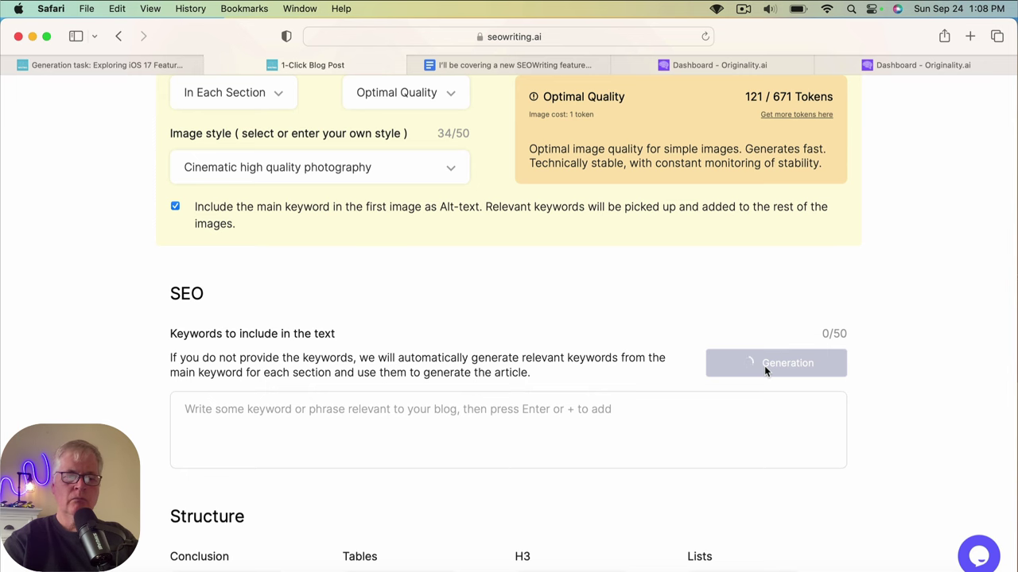
pyautogui.scroll(-1, 747, 407)
pyautogui.scroll(-5, 743, 410)
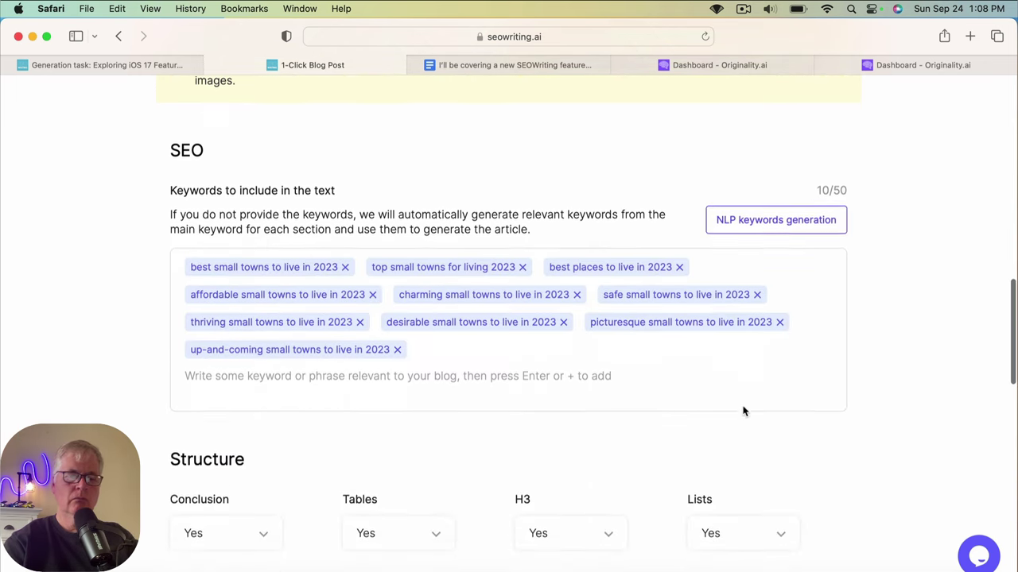
# Connect the article to the web by enabling the network and source links, with Real-Time Search Results as the search source.
pyautogui.scroll(-4, 743, 410)
pyautogui.scroll(-1, 744, 410)
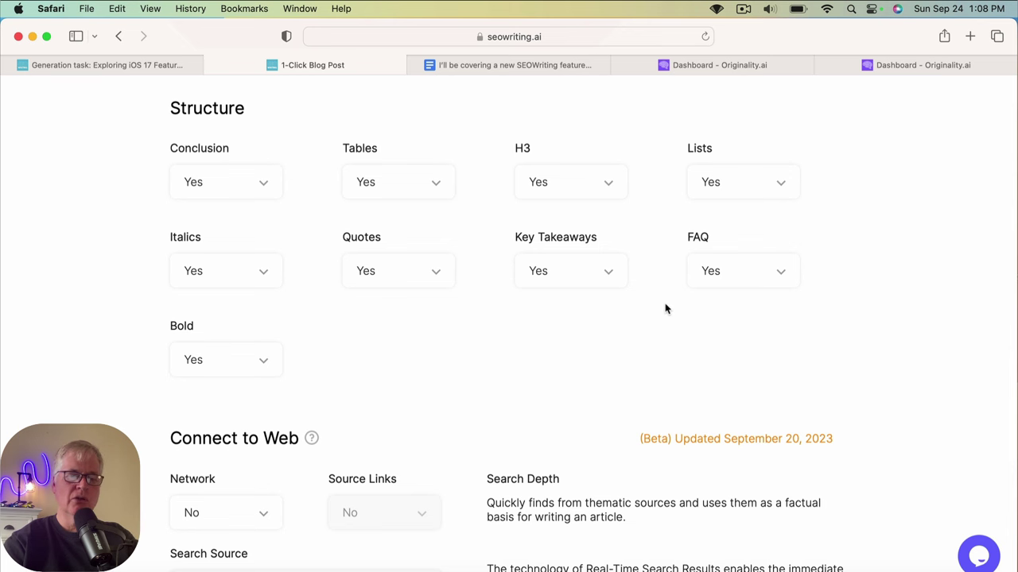
pyautogui.scroll(-1, 666, 309)
pyautogui.scroll(-5, 667, 308)
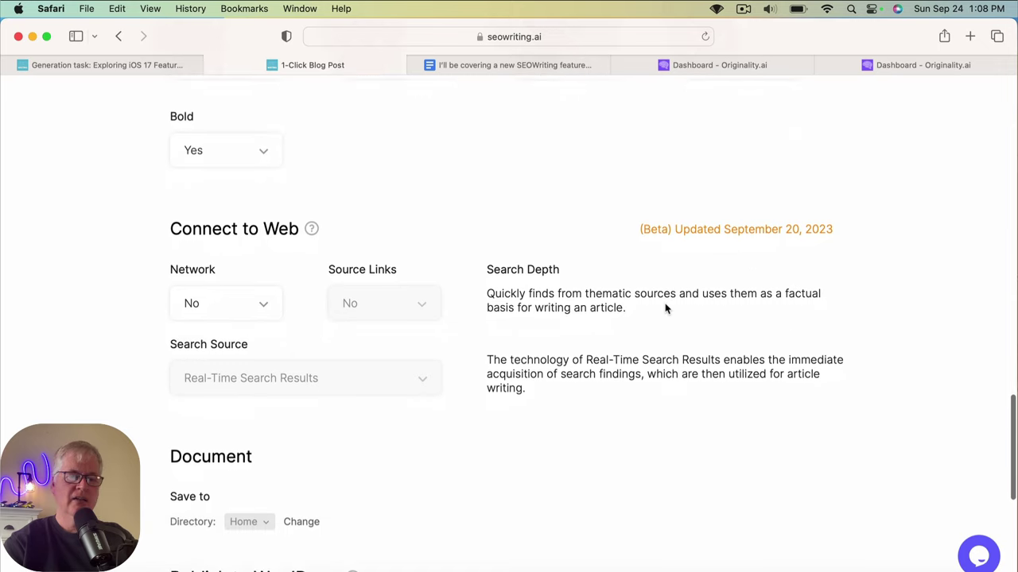
pyautogui.scroll(-1, 667, 309)
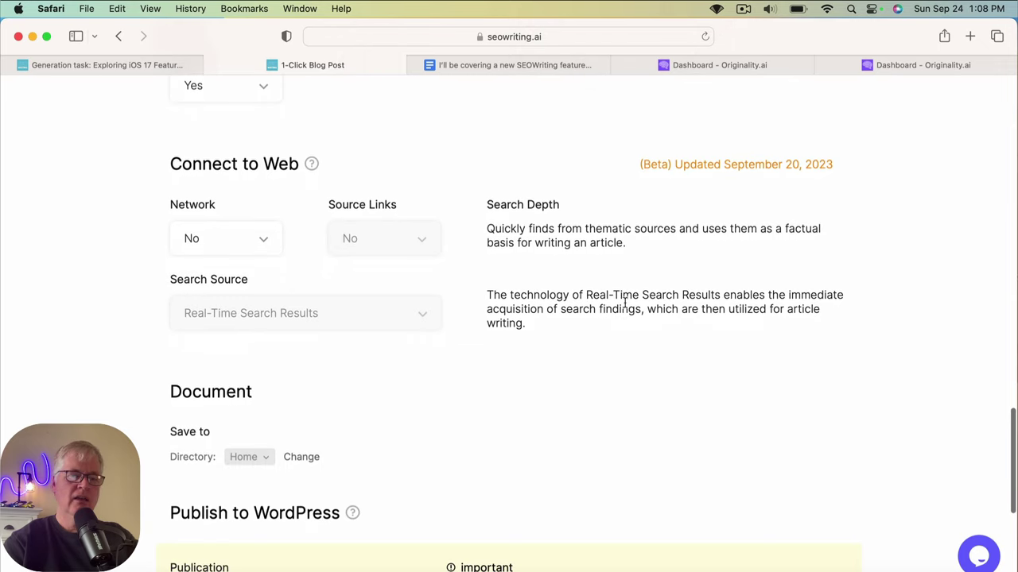
pyautogui.click(264, 242)
pyautogui.click(240, 316)
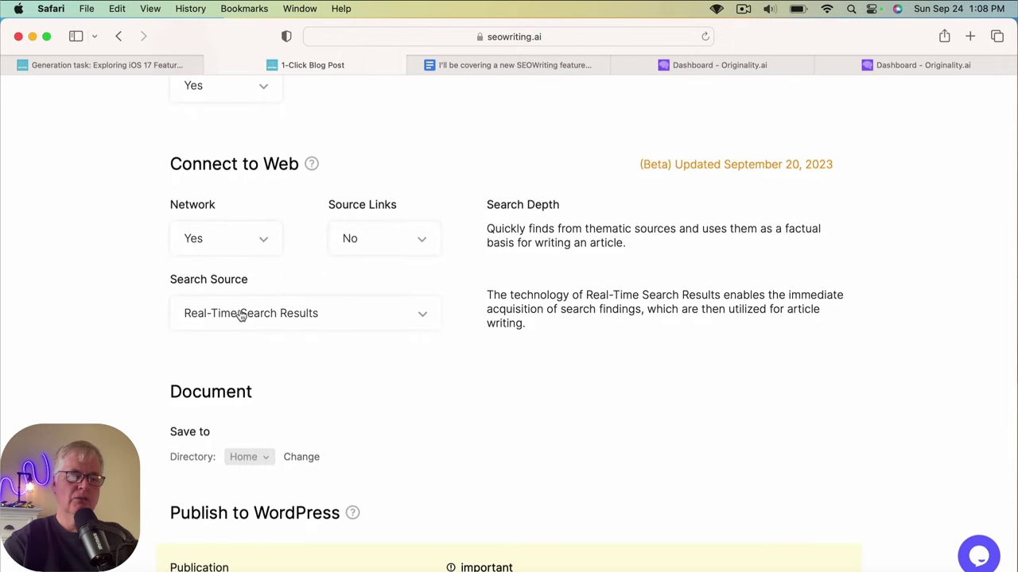
pyautogui.click(423, 242)
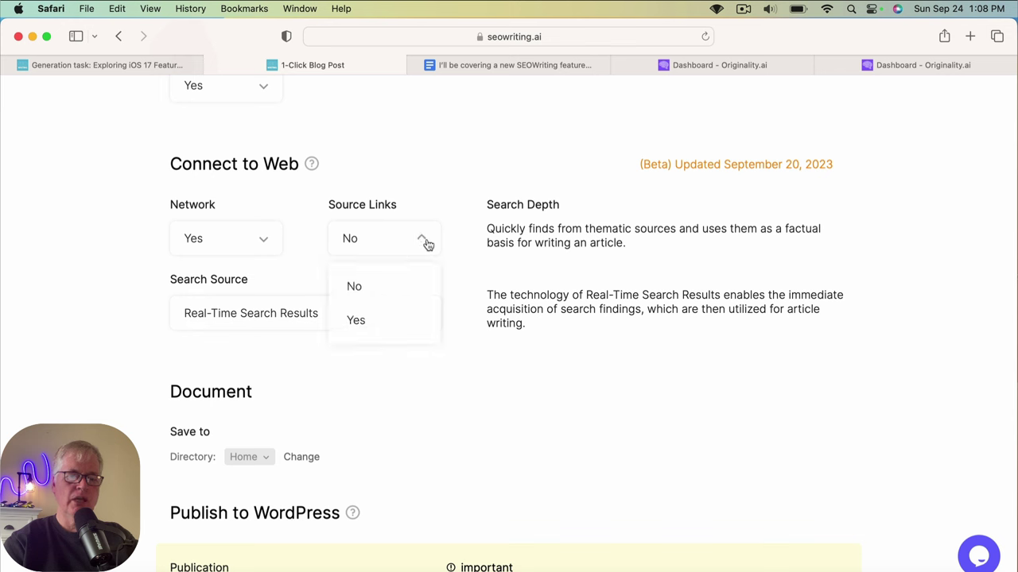
pyautogui.click(392, 335)
pyautogui.click(423, 323)
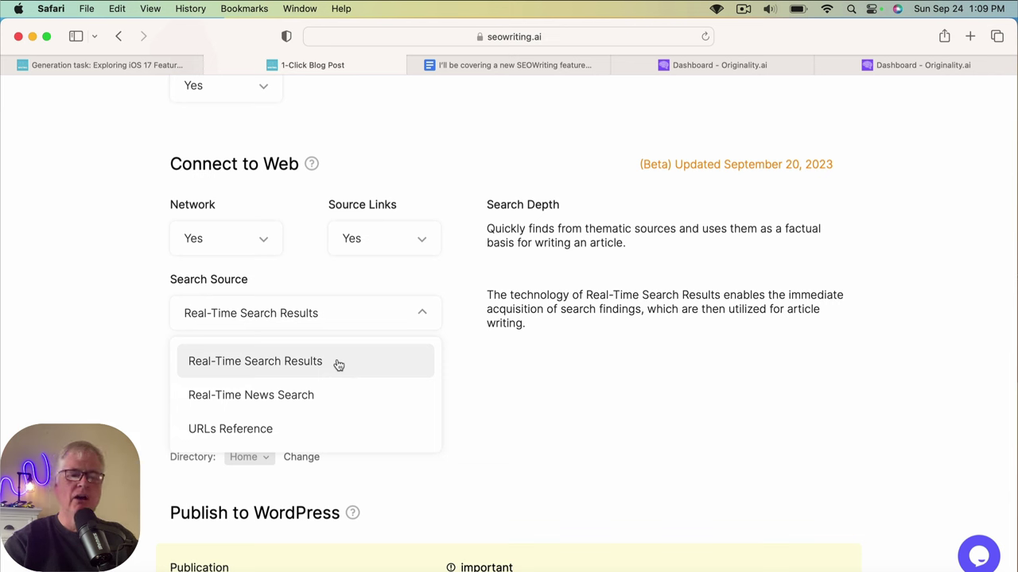
pyautogui.click(338, 364)
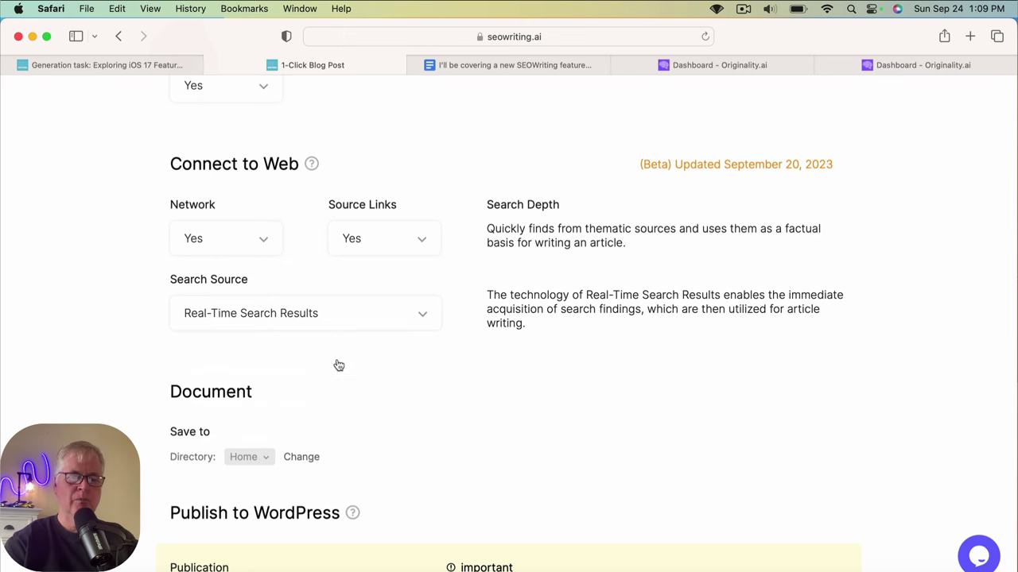
# Check the WordPress publishing settings and the quality type options available for the language model.
pyautogui.scroll(-3, 652, 377)
pyautogui.scroll(-5, 652, 377)
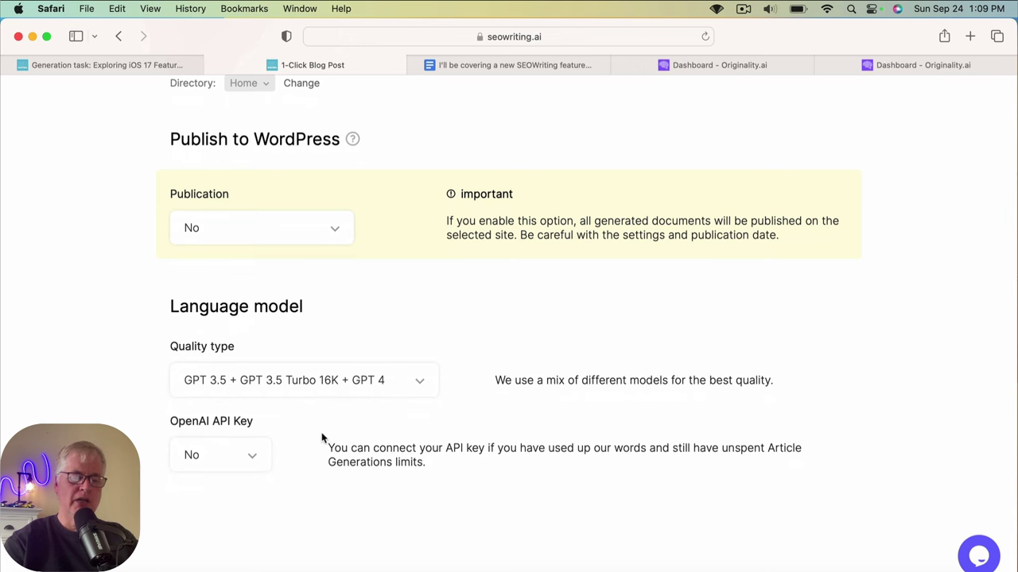
pyautogui.click(416, 383)
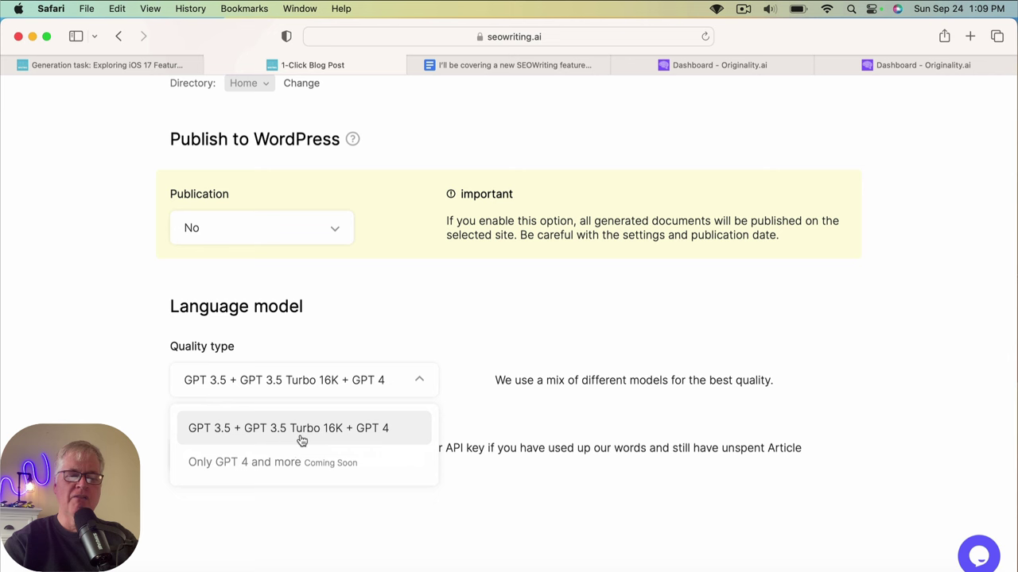
pyautogui.click(521, 352)
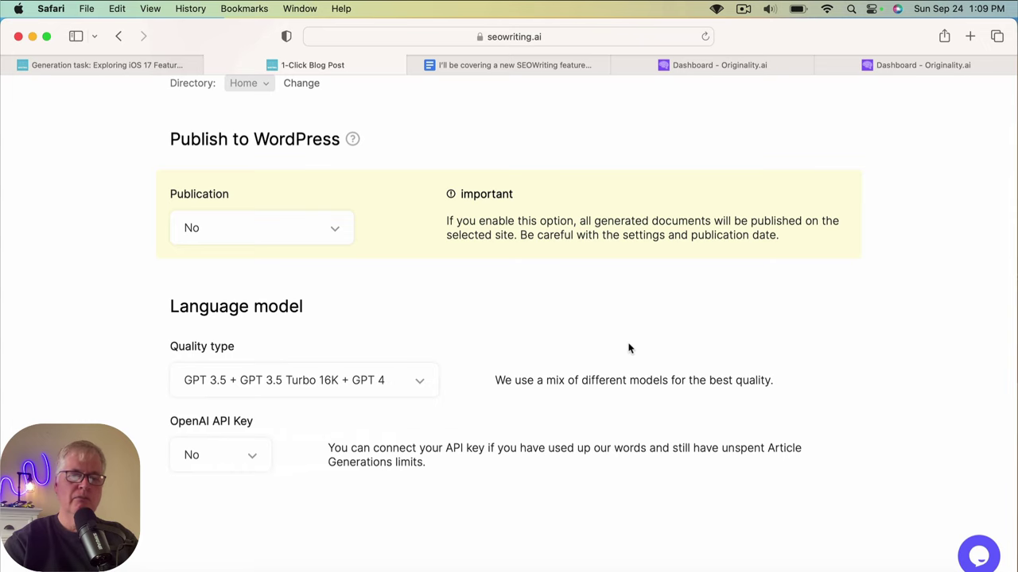
# Run the 1-Click Blog Post to generate the small towns article.
pyautogui.scroll(15, 628, 348)
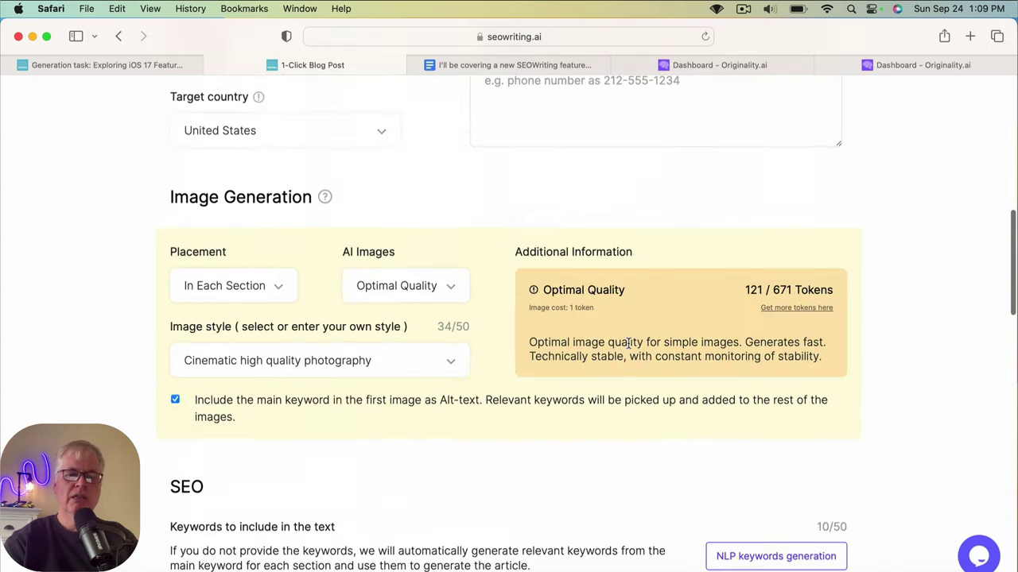
pyautogui.scroll(5, 628, 343)
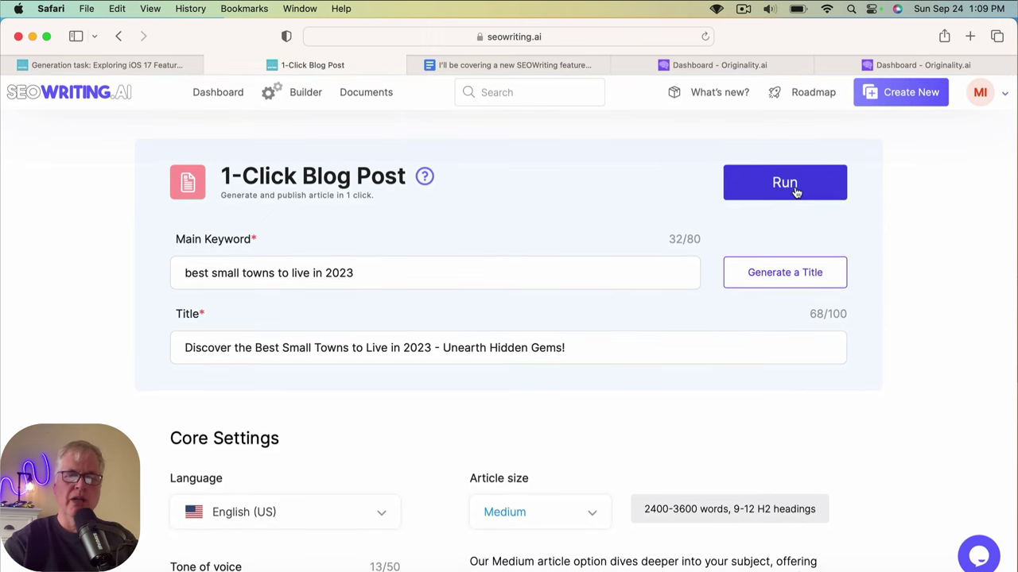
pyautogui.click(785, 187)
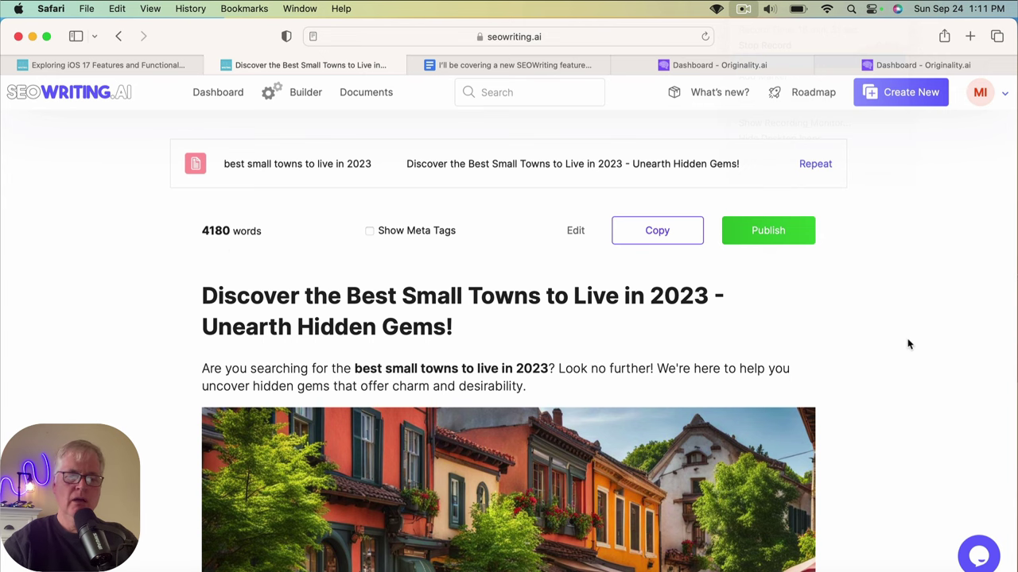
# Examine the beginning of the generated small towns article, including its lead image, introduction and first key takeaways.
pyautogui.scroll(-5, 908, 344)
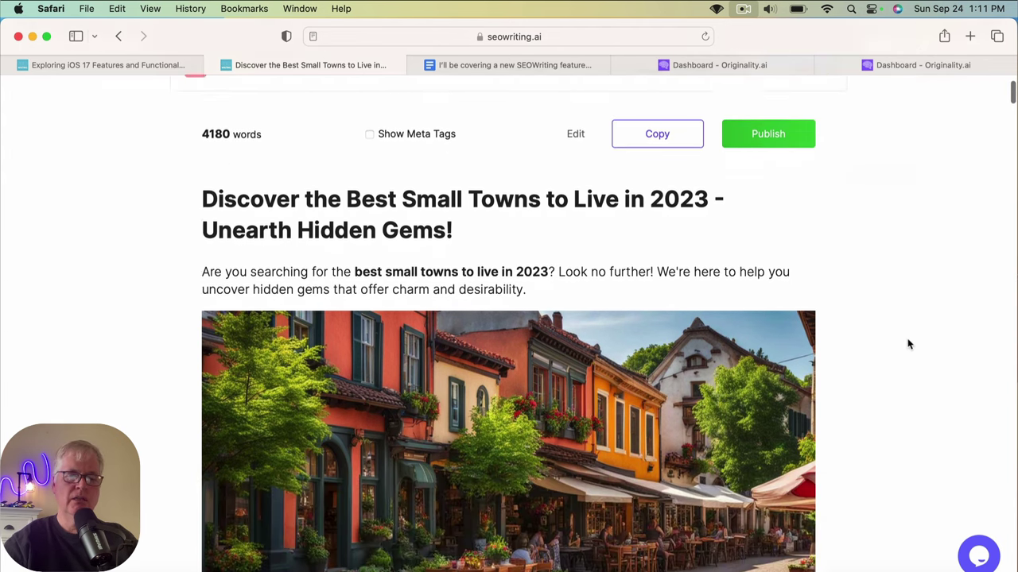
pyautogui.scroll(-1, 909, 343)
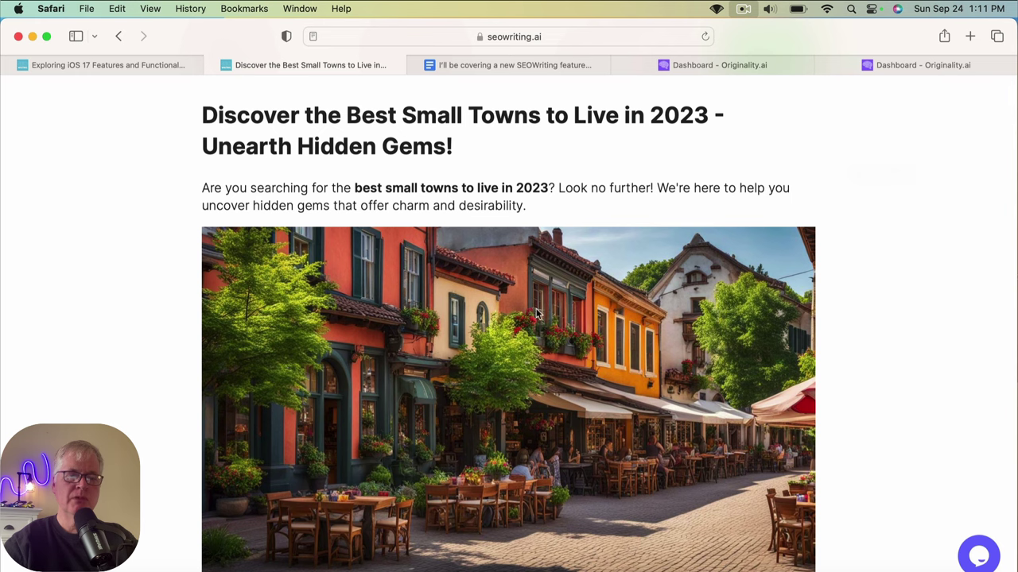
pyautogui.scroll(-2, 660, 247)
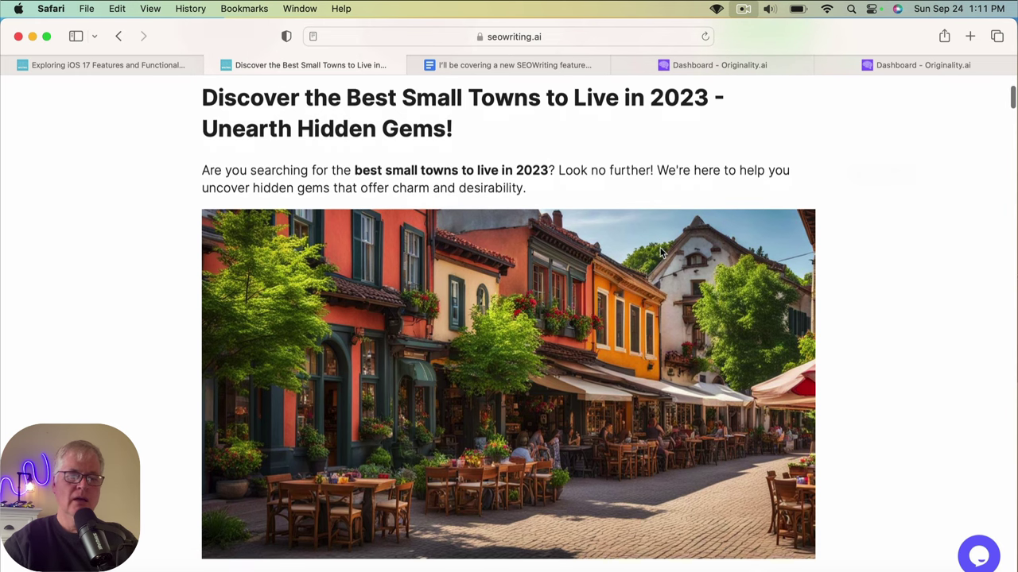
pyautogui.scroll(-1, 659, 252)
pyautogui.scroll(-3, 660, 251)
pyautogui.scroll(-2, 660, 251)
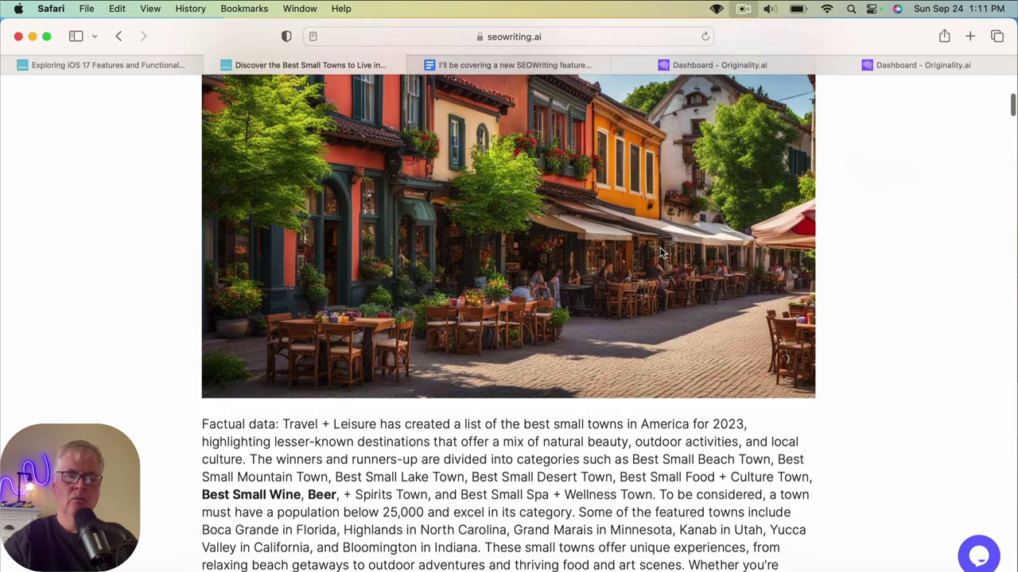
pyautogui.scroll(1, 659, 251)
pyautogui.scroll(2, 659, 251)
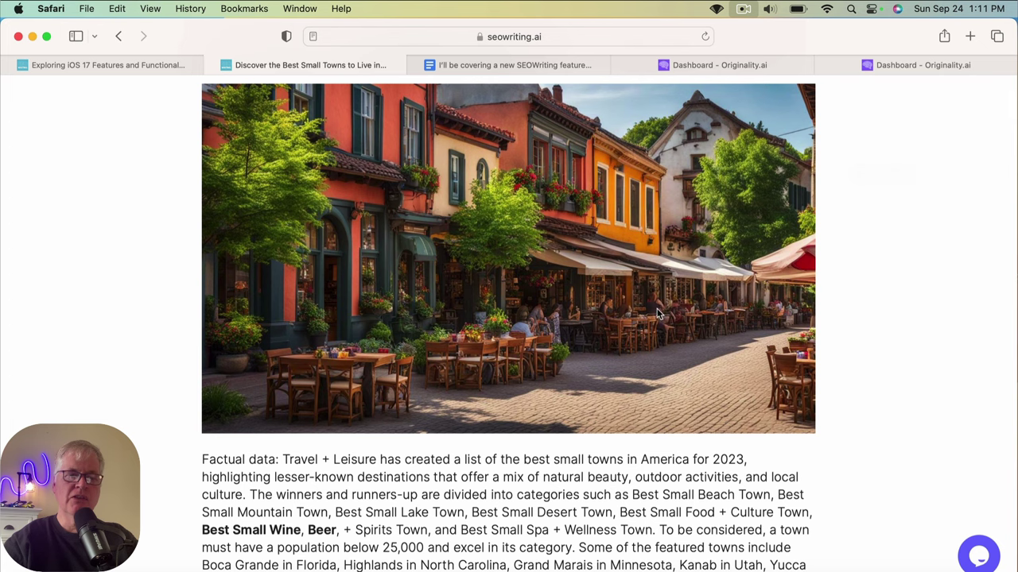
pyautogui.scroll(-5, 666, 367)
pyautogui.scroll(-5, 667, 367)
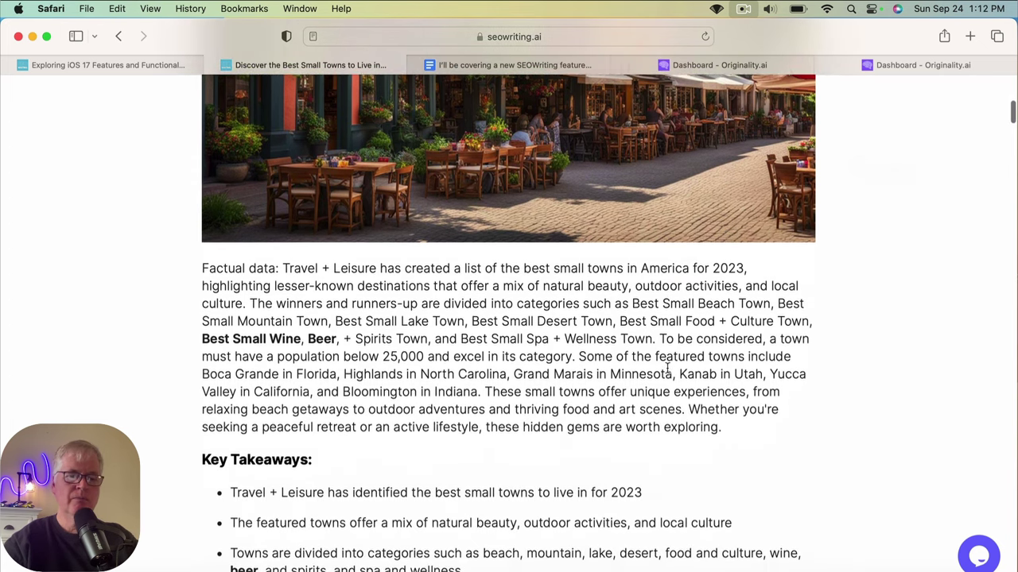
# Examine the article from the key takeaways through the lifestyle and community sections to the table of winners by category.
pyautogui.scroll(-2, 667, 368)
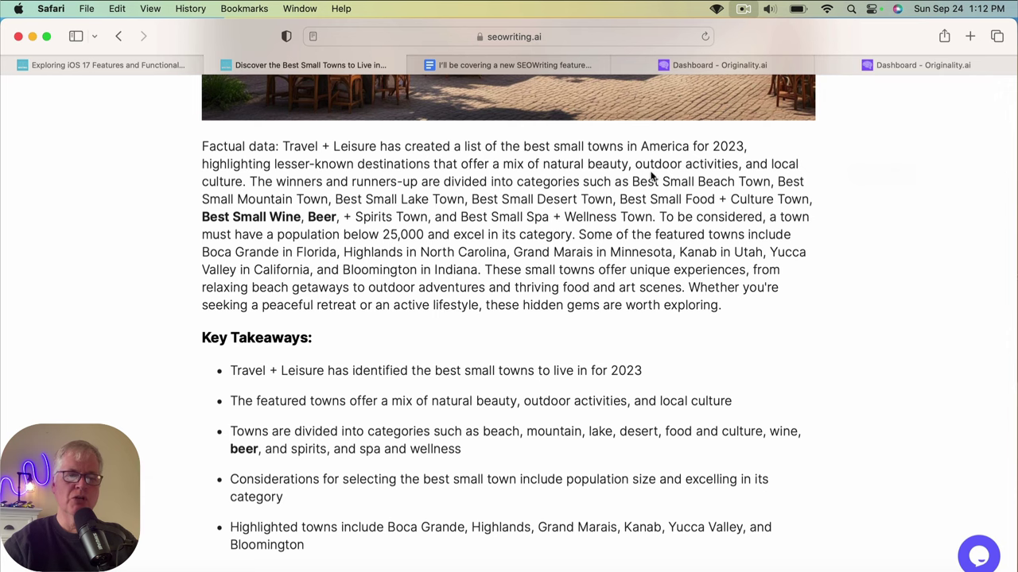
pyautogui.scroll(-10, 661, 193)
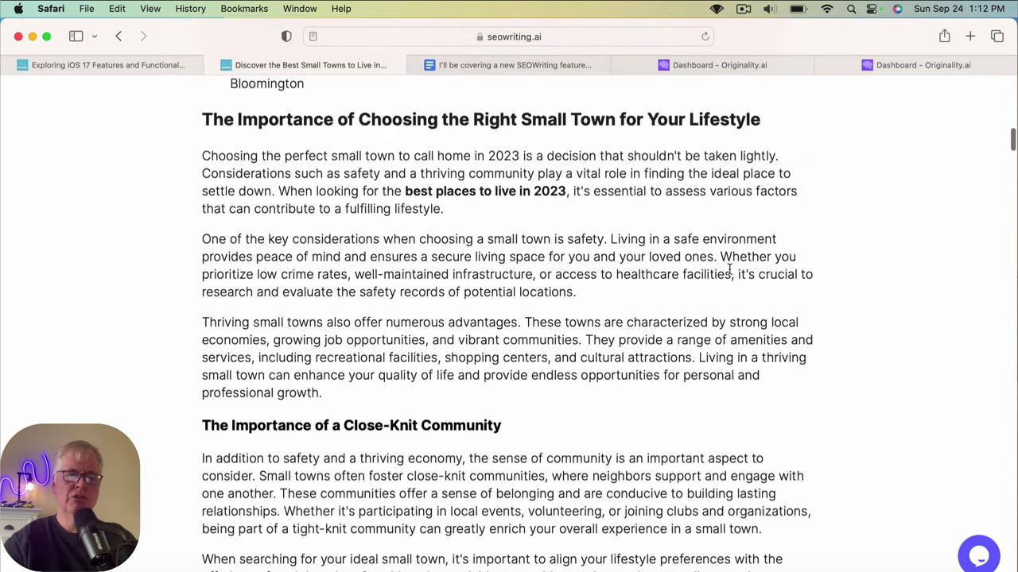
pyautogui.scroll(-6, 730, 274)
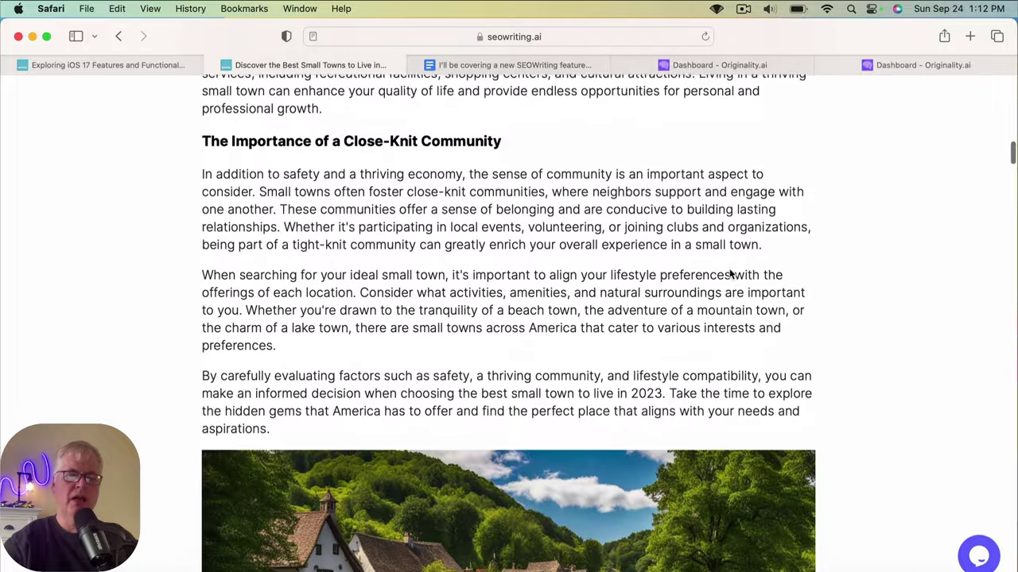
pyautogui.scroll(-4, 728, 269)
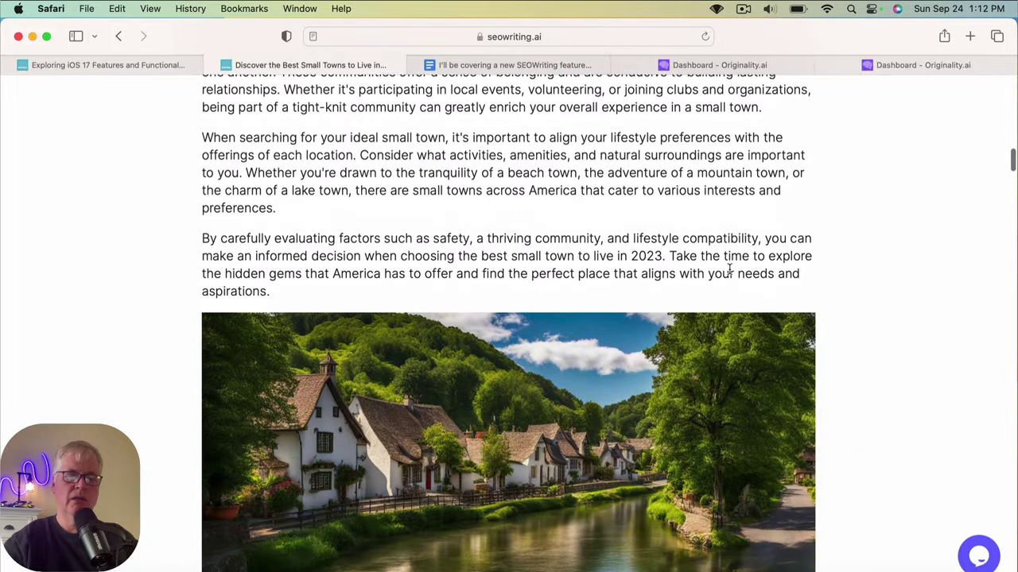
pyautogui.scroll(-3, 728, 269)
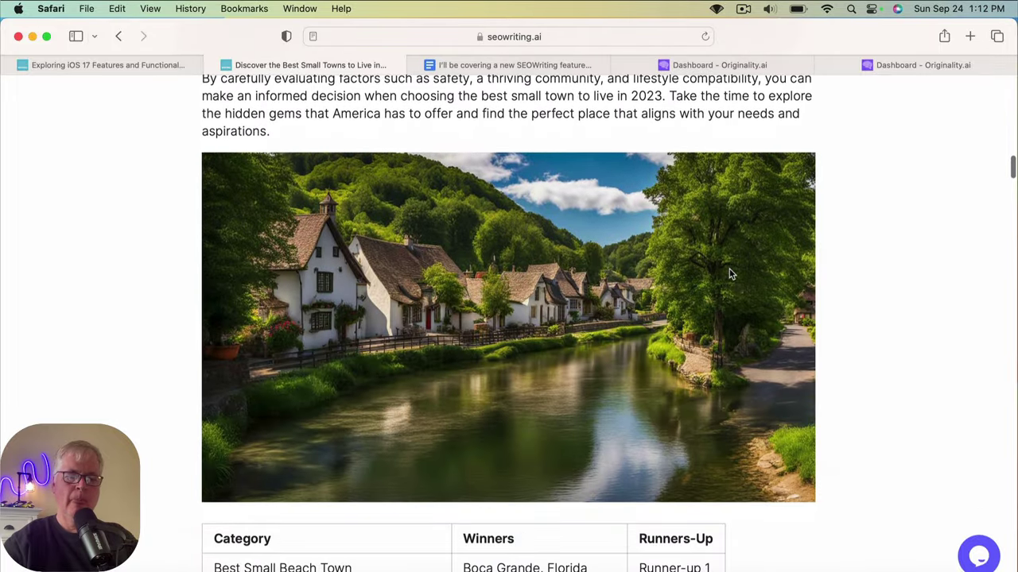
pyautogui.scroll(-1, 729, 274)
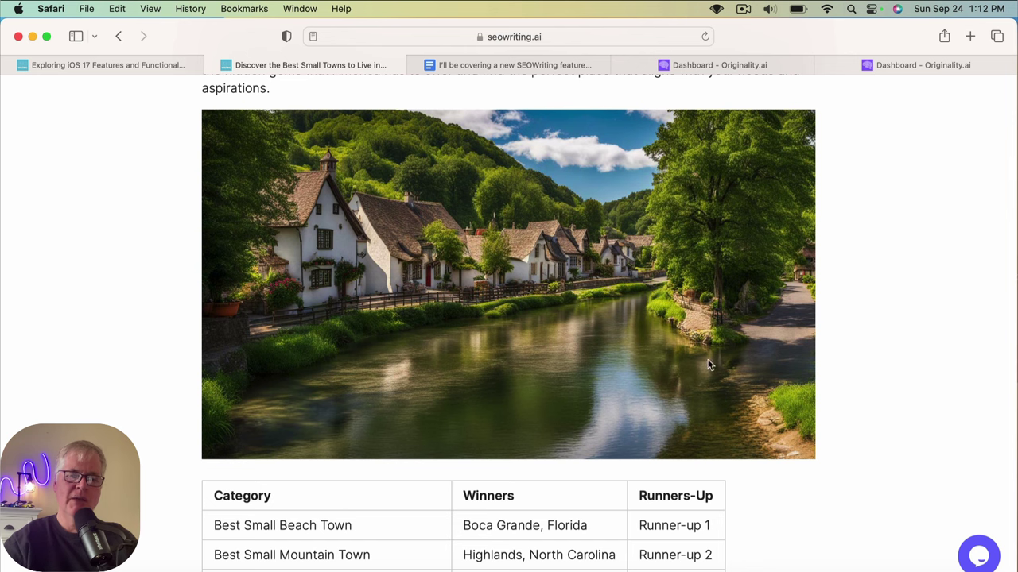
pyautogui.scroll(-3, 715, 411)
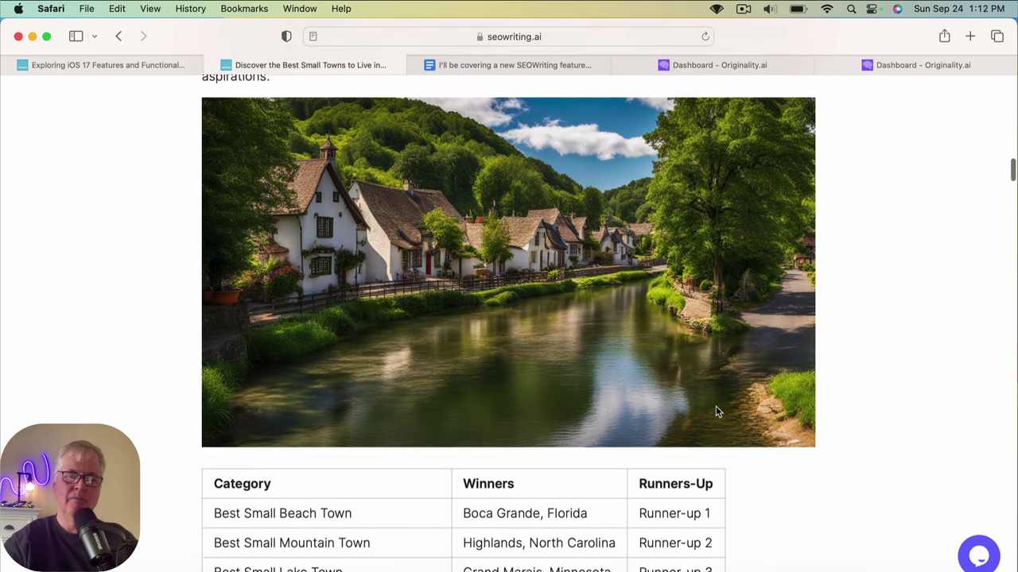
pyautogui.scroll(-2, 716, 411)
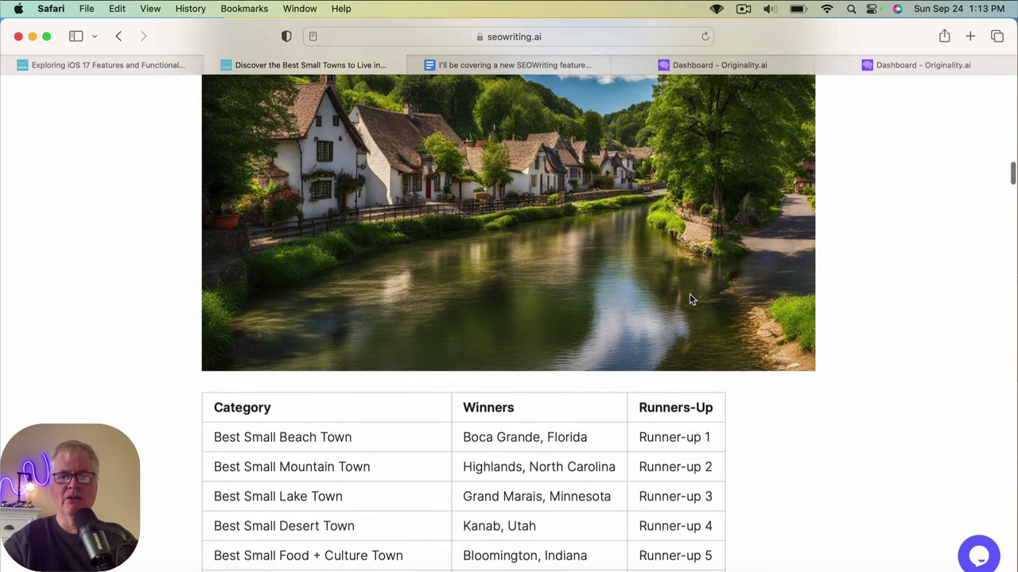
pyautogui.scroll(-10, 666, 294)
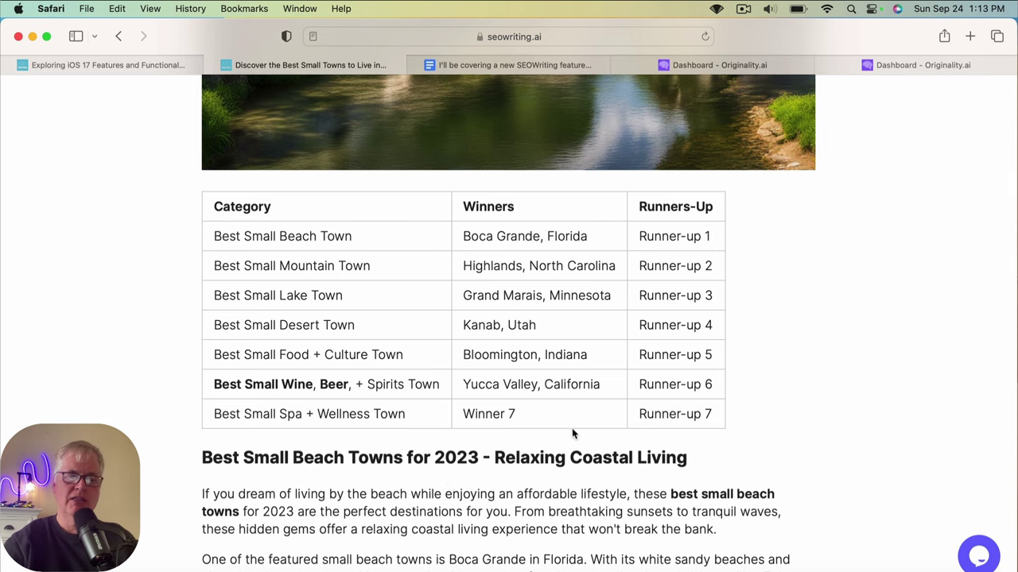
# Read the article's Best Small Beach Towns section and look at its coastal image.
pyautogui.scroll(-2, 596, 436)
pyautogui.scroll(-7, 596, 437)
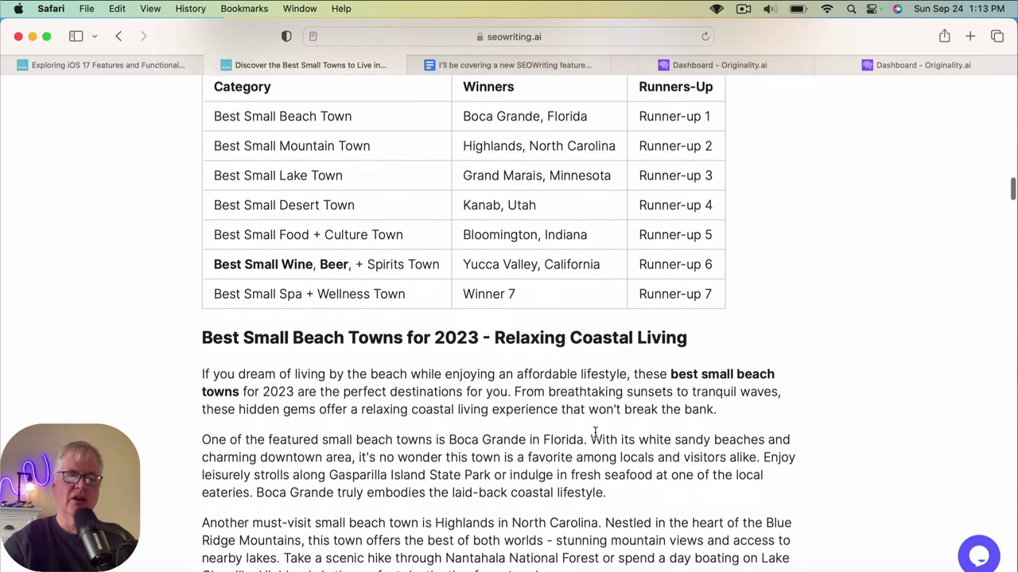
pyautogui.scroll(-5, 594, 432)
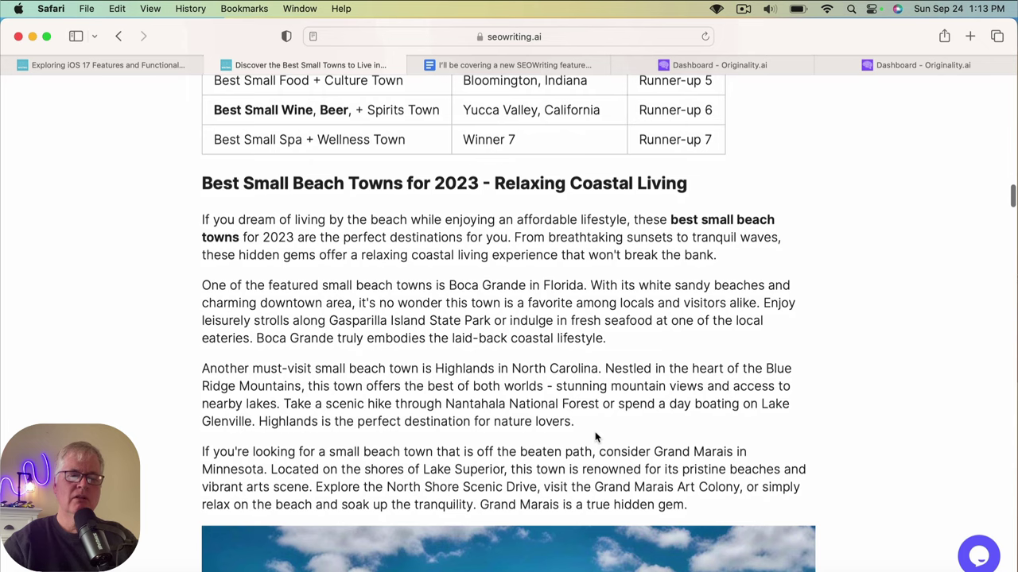
pyautogui.scroll(-10, 595, 436)
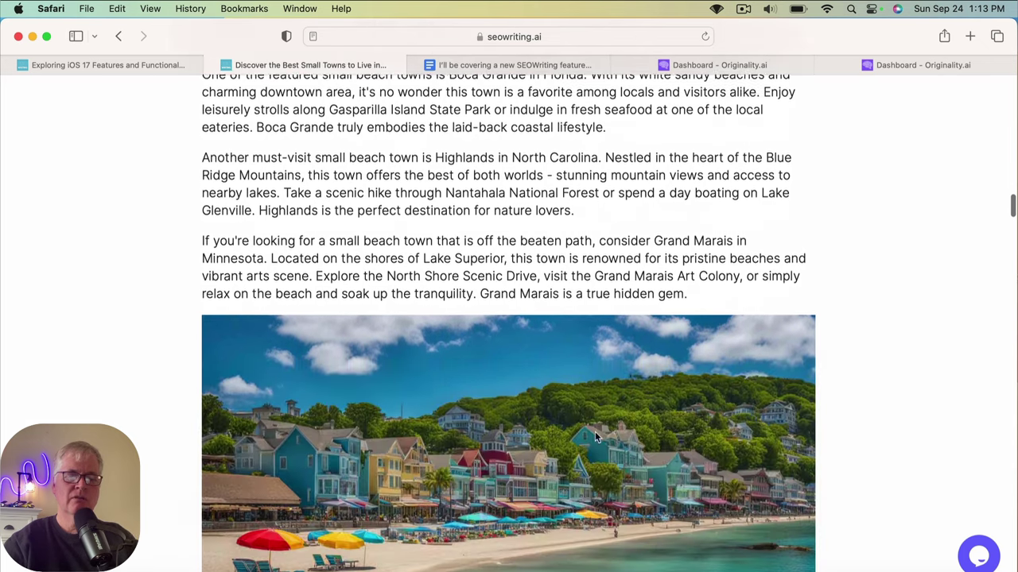
pyautogui.scroll(-4, 595, 436)
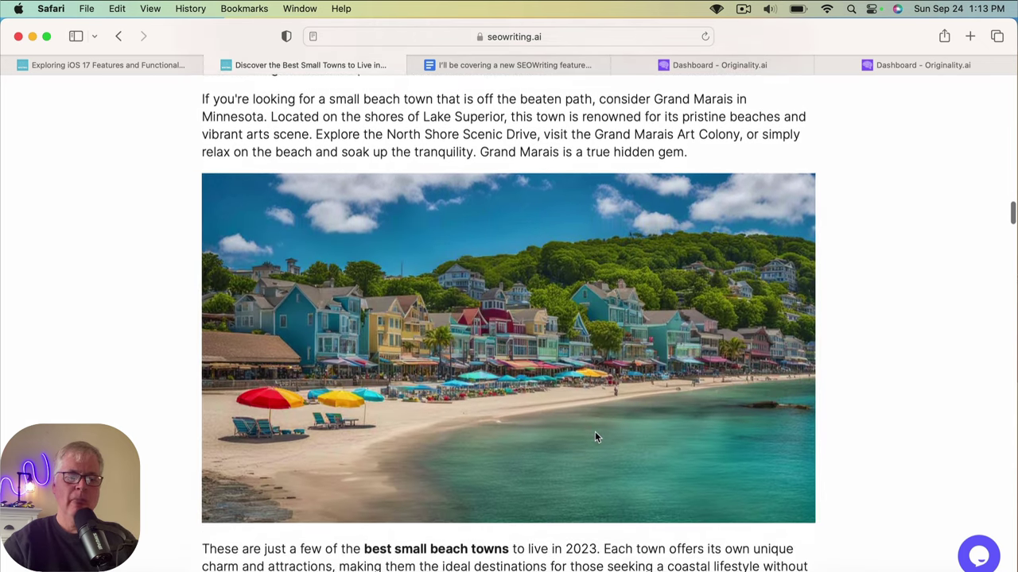
pyautogui.scroll(-5, 594, 437)
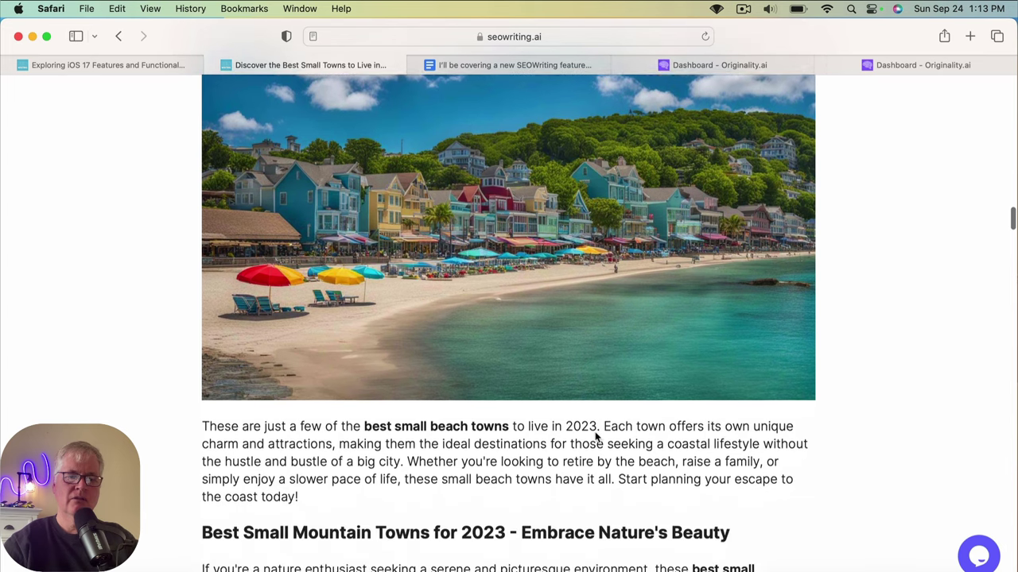
pyautogui.scroll(-8, 595, 436)
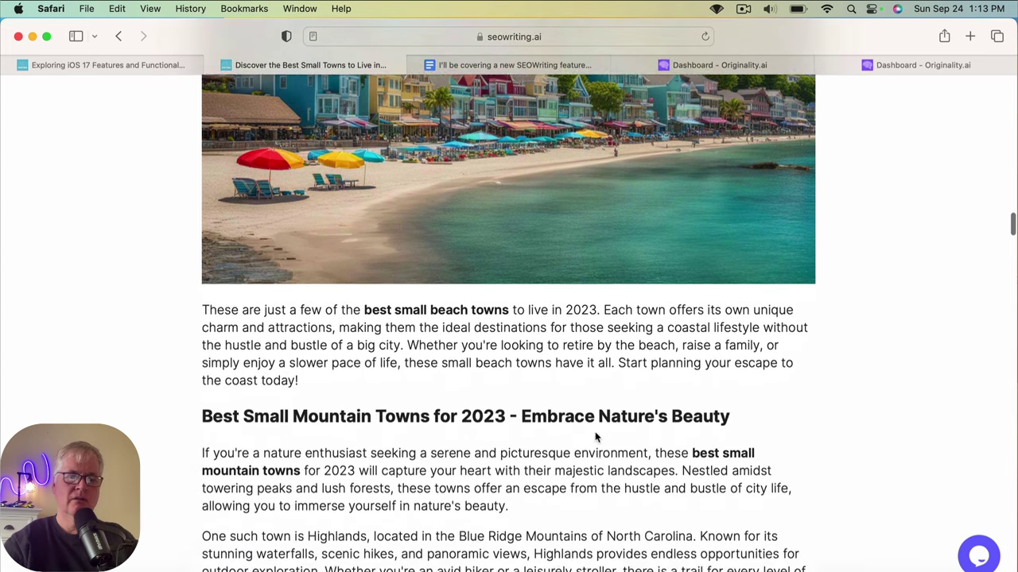
# Review the Best Small Mountain Towns section, including its image and the table of main attractions.
pyautogui.scroll(-7, 594, 434)
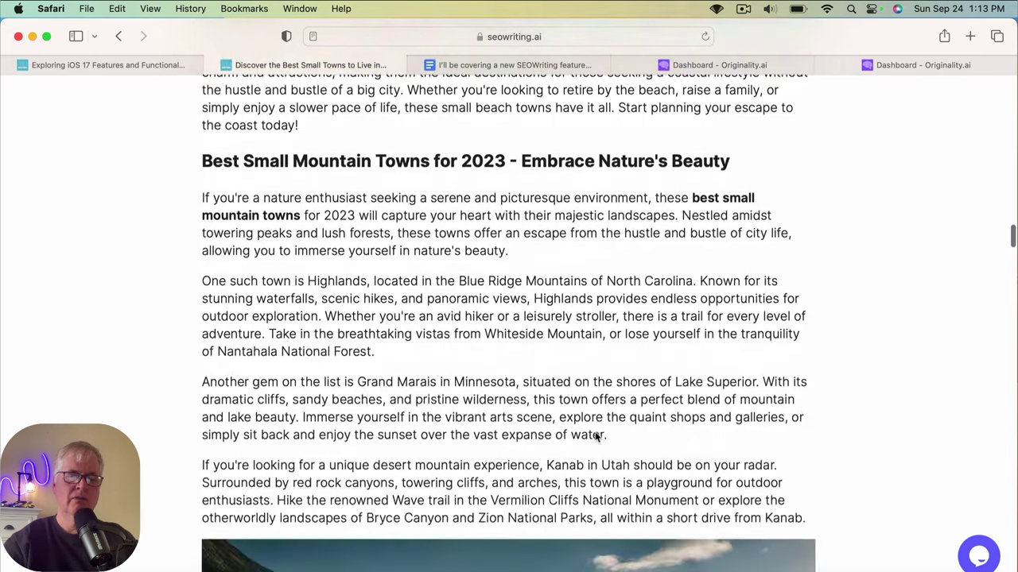
pyautogui.scroll(-5, 594, 434)
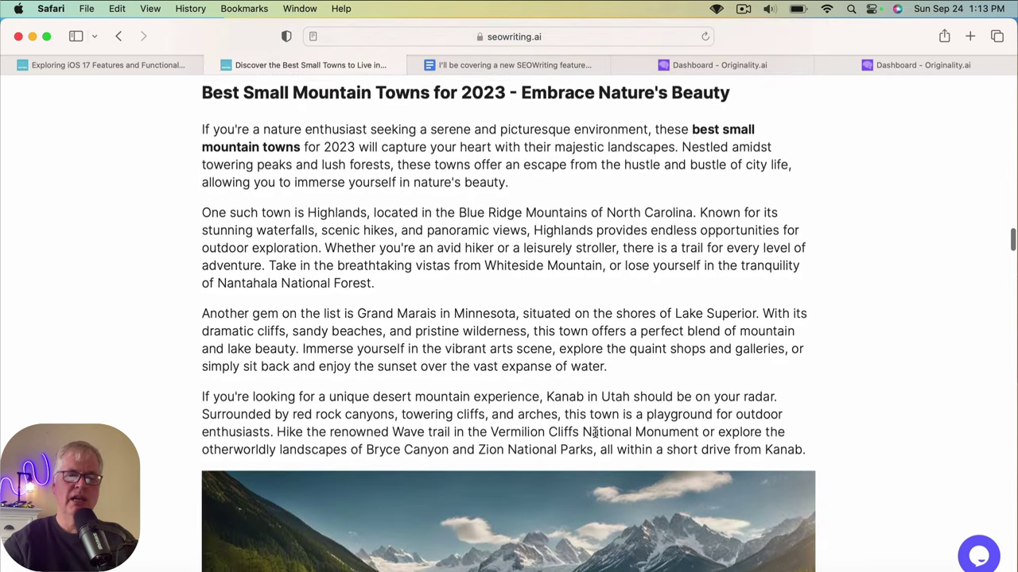
pyautogui.scroll(-4, 594, 433)
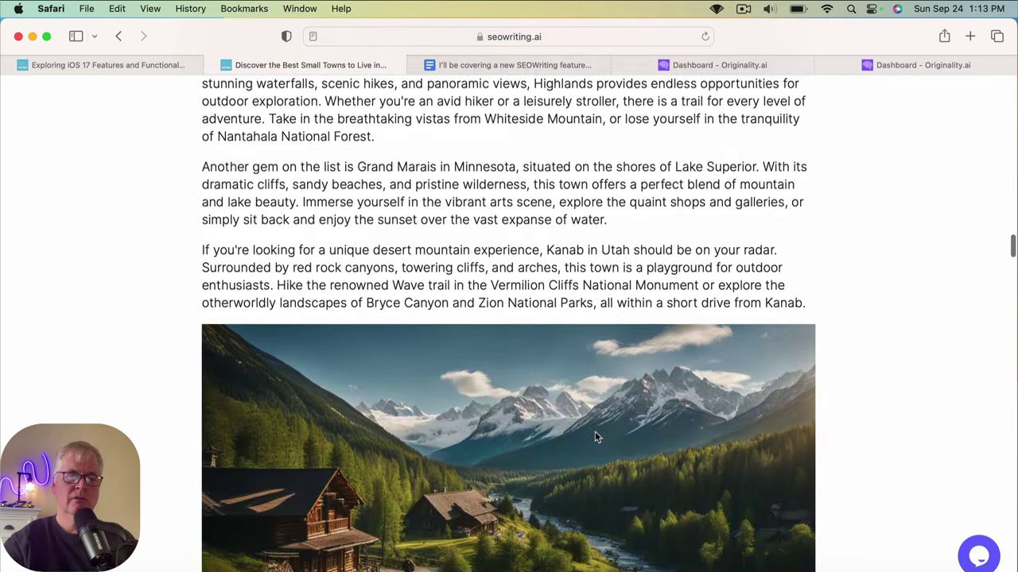
pyautogui.scroll(-6, 595, 436)
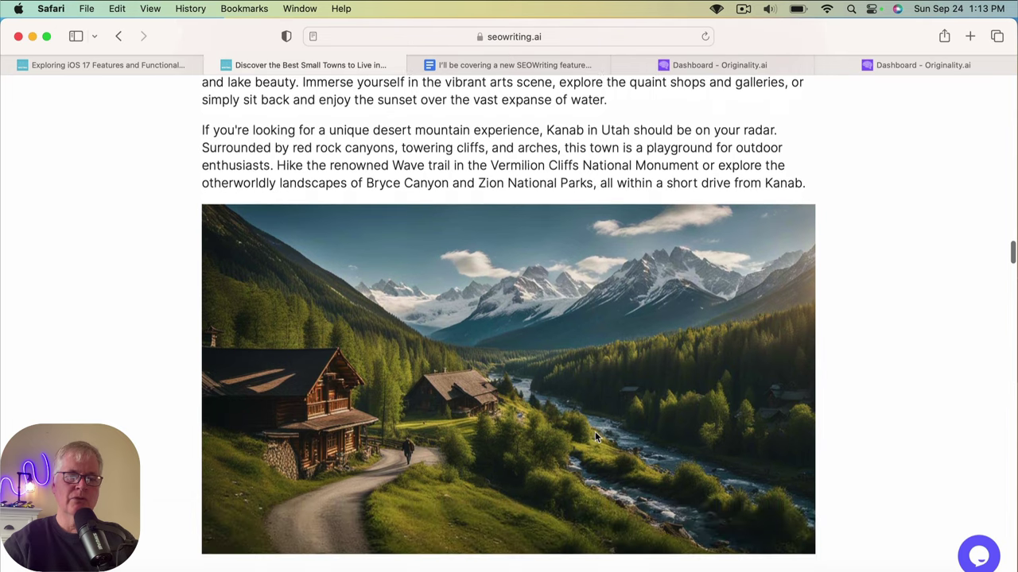
pyautogui.scroll(-5, 595, 436)
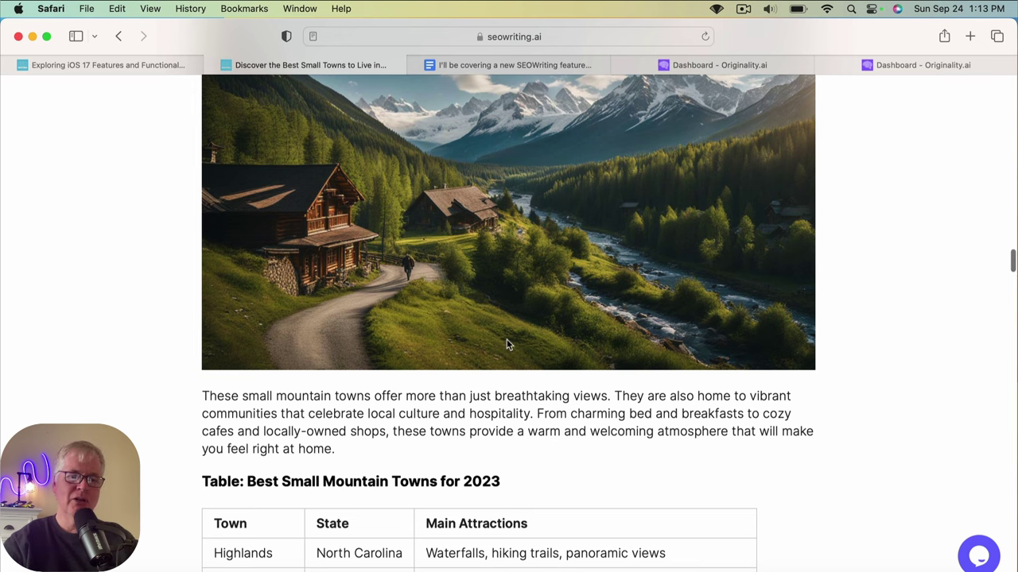
pyautogui.scroll(-1, 507, 342)
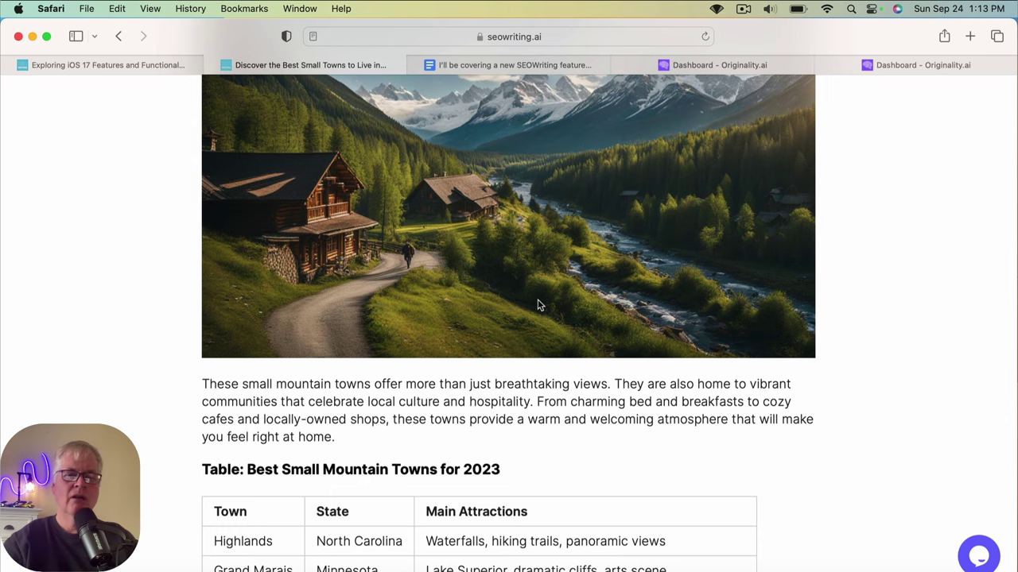
pyautogui.scroll(3, 537, 301)
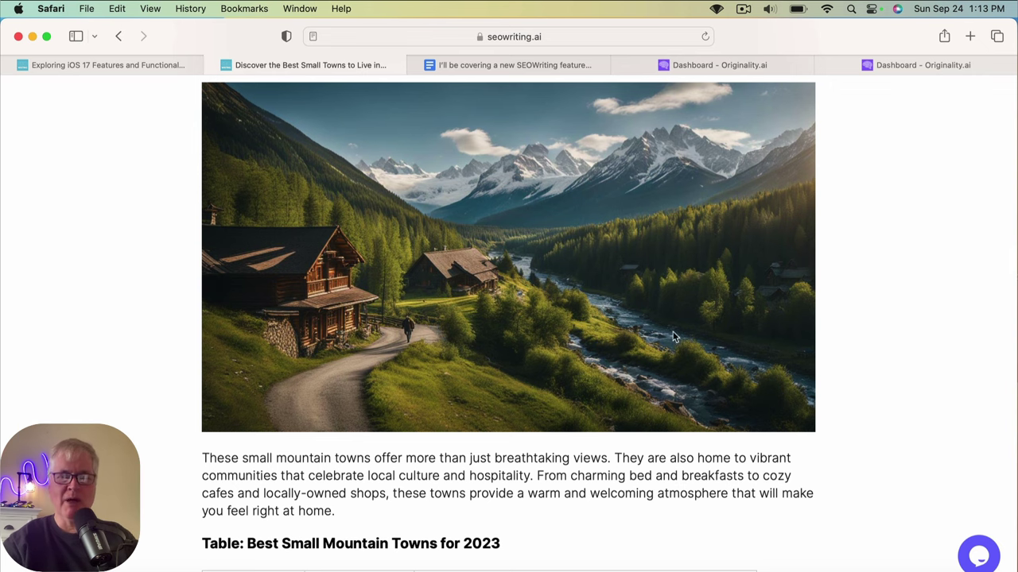
pyautogui.scroll(-5, 665, 378)
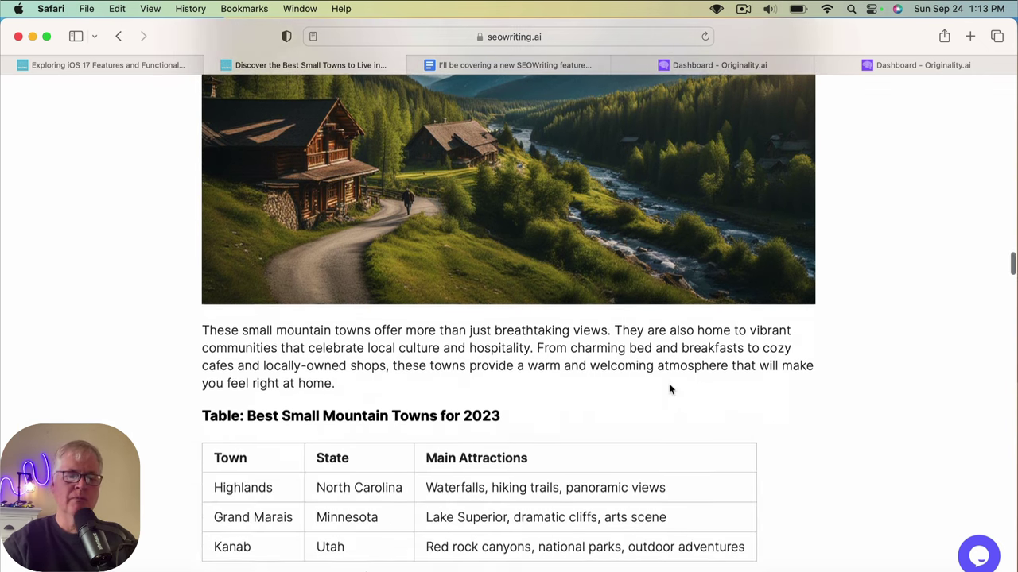
pyautogui.scroll(-6, 668, 385)
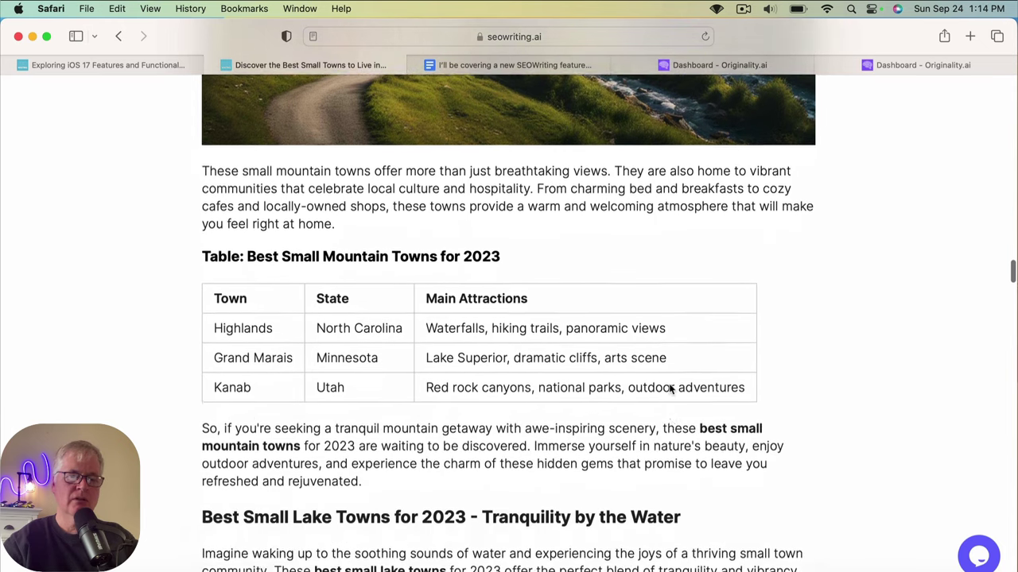
pyautogui.scroll(-4, 669, 384)
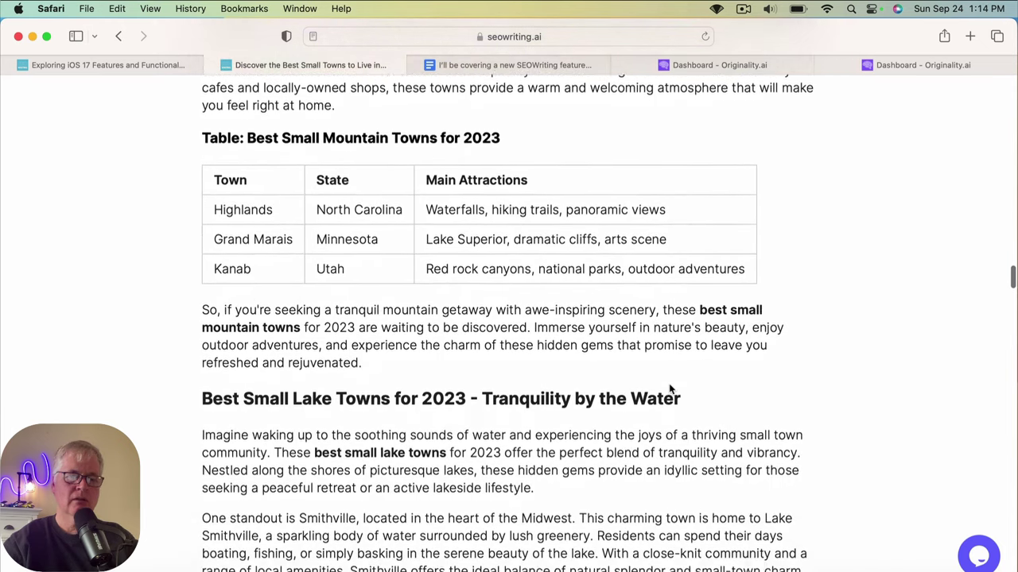
# Review the Best Small Lake Towns and Best Small Desert Towns sections, including their tables and the desert village image.
pyautogui.scroll(-10, 669, 385)
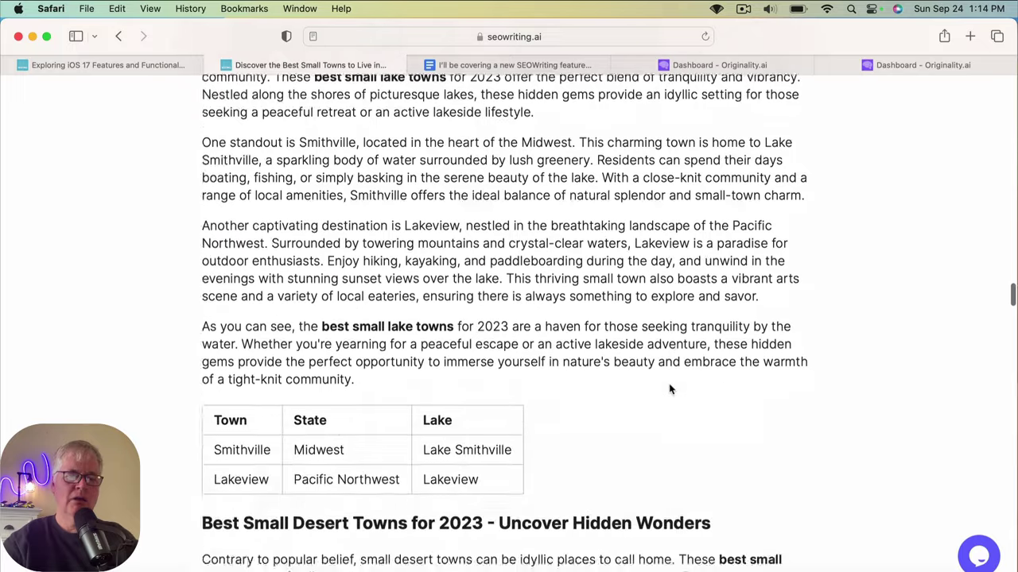
pyautogui.scroll(-5, 669, 384)
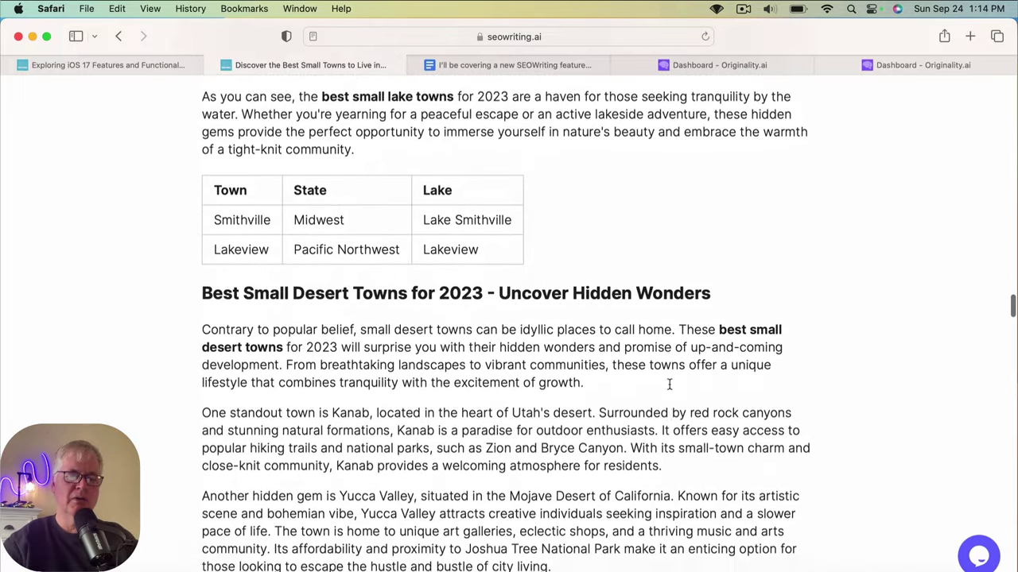
pyautogui.scroll(-8, 669, 385)
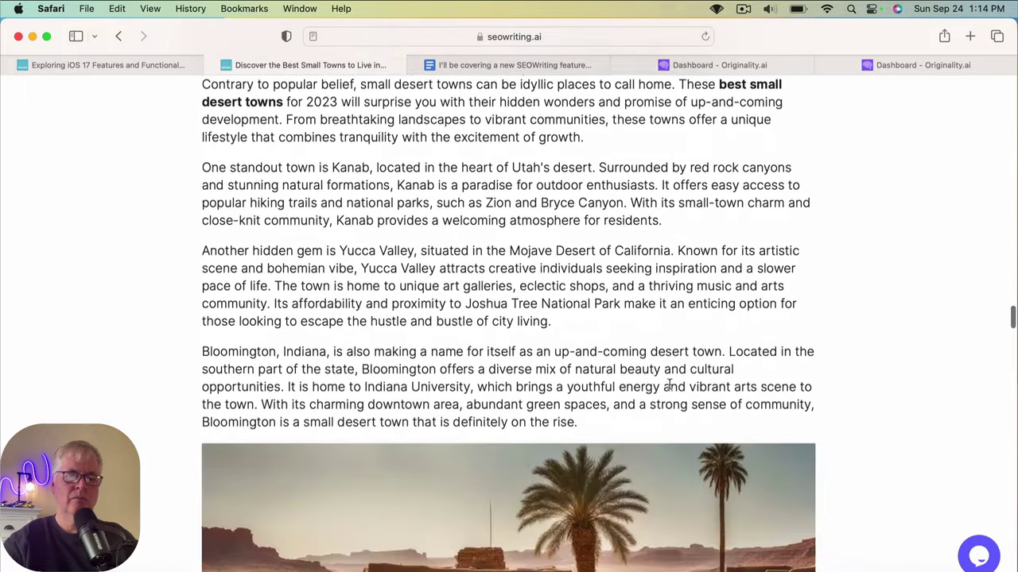
pyautogui.scroll(-4, 669, 385)
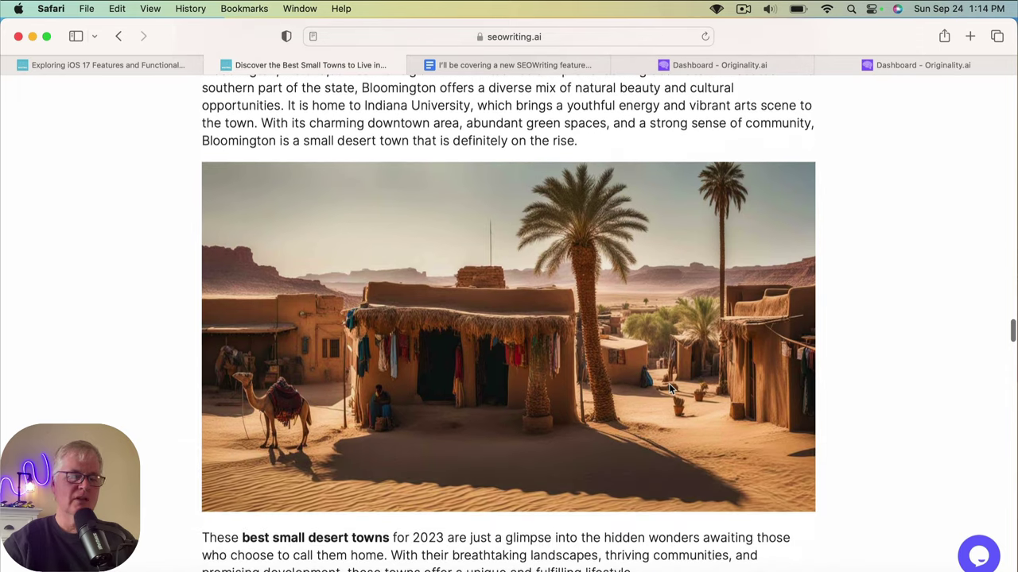
pyautogui.scroll(-1, 670, 388)
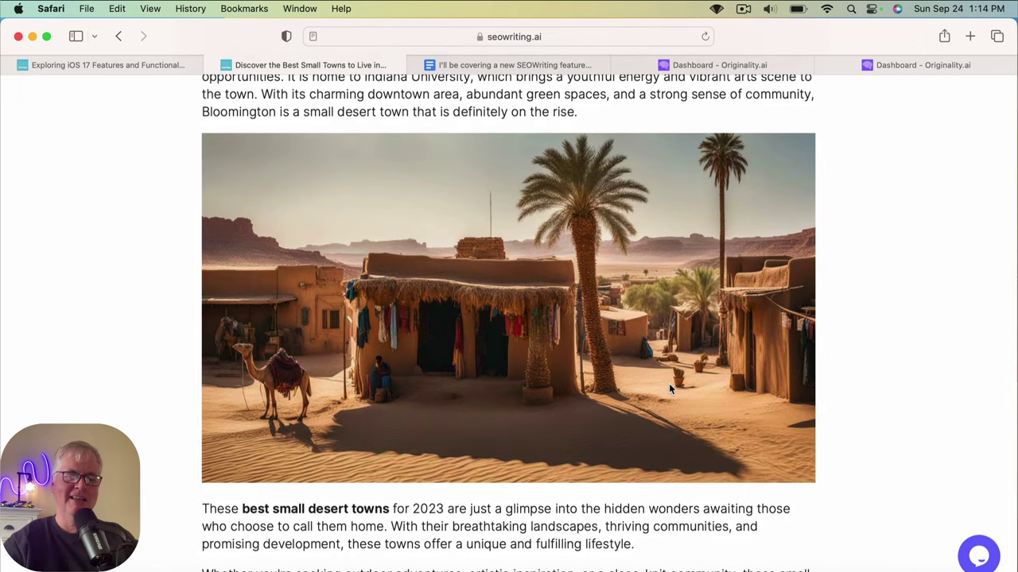
pyautogui.scroll(-2, 670, 388)
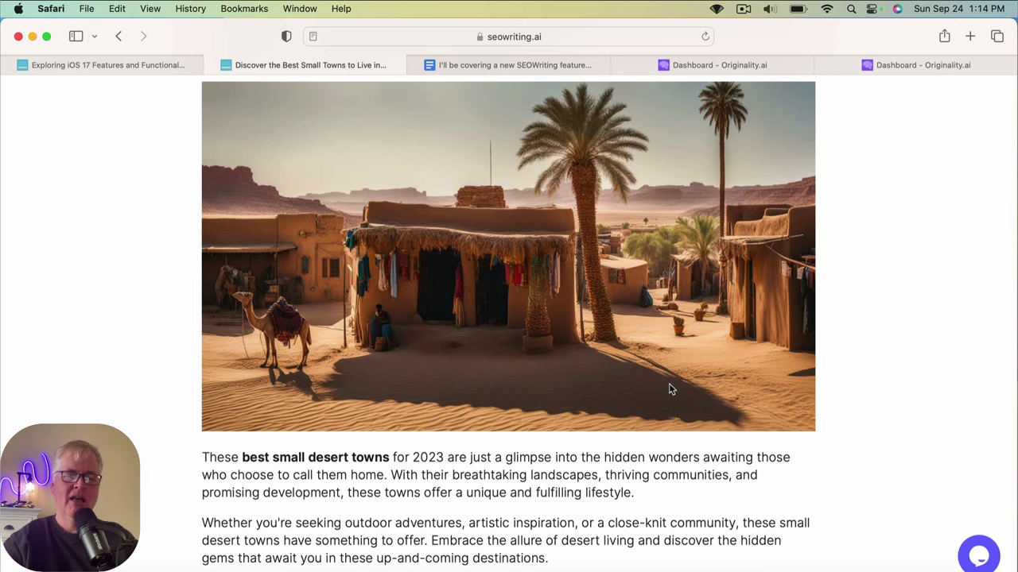
pyautogui.scroll(-5, 668, 389)
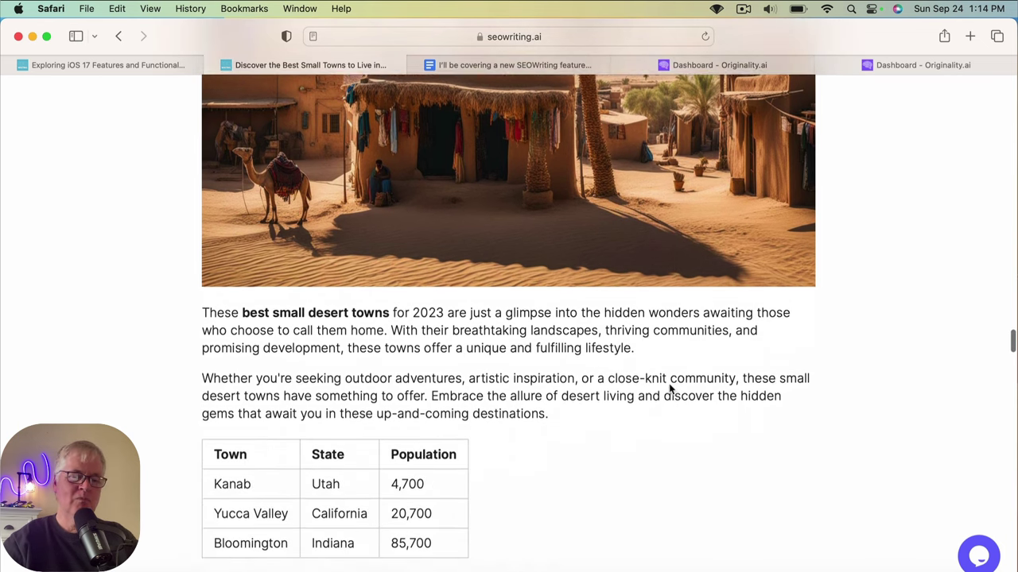
pyautogui.scroll(-2, 670, 388)
pyautogui.scroll(20, 668, 383)
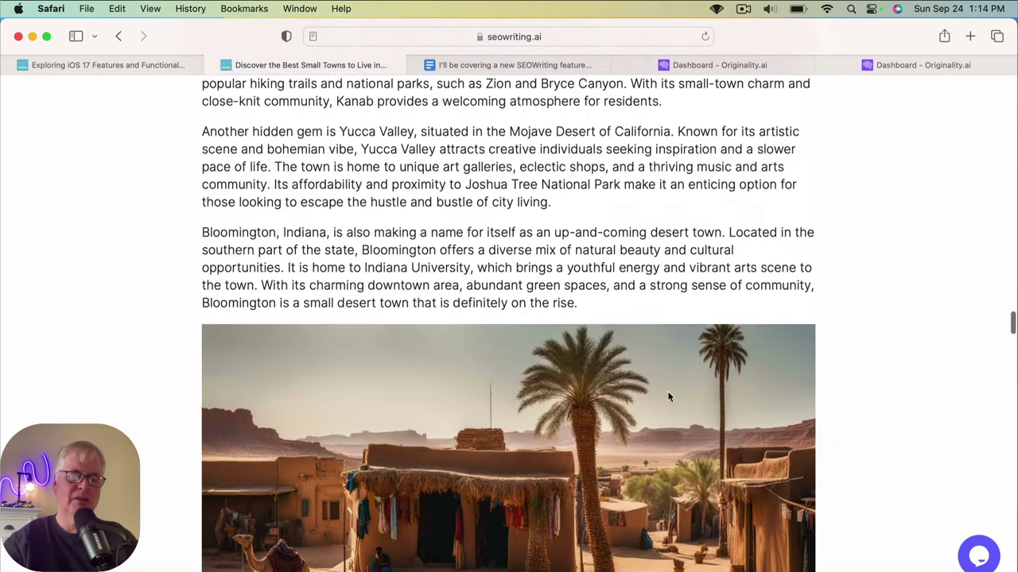
pyautogui.scroll(3, 672, 389)
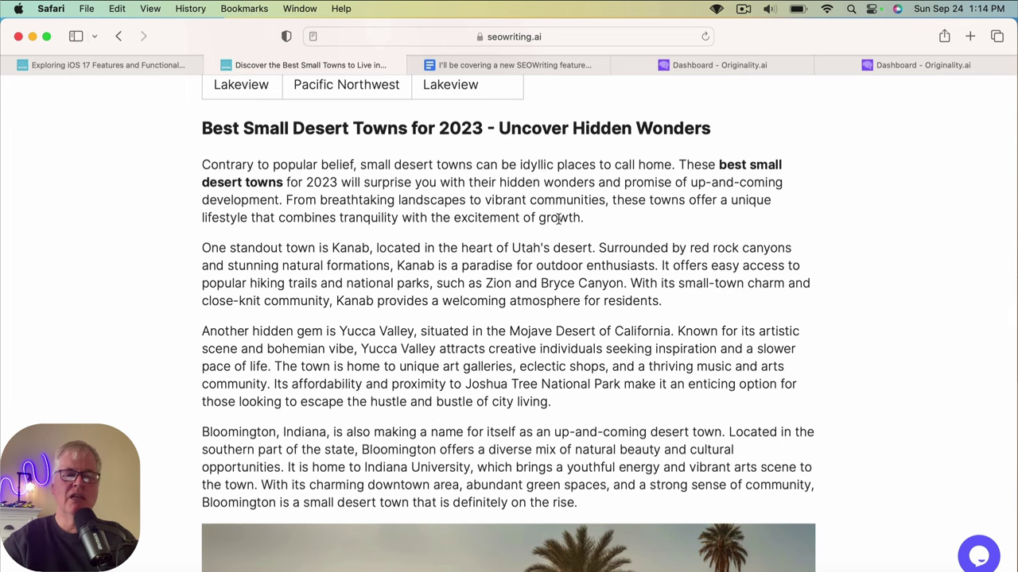
# Return to the article's title and opening, and skim its sections again down to the desert towns text and image.
pyautogui.scroll(15, 559, 218)
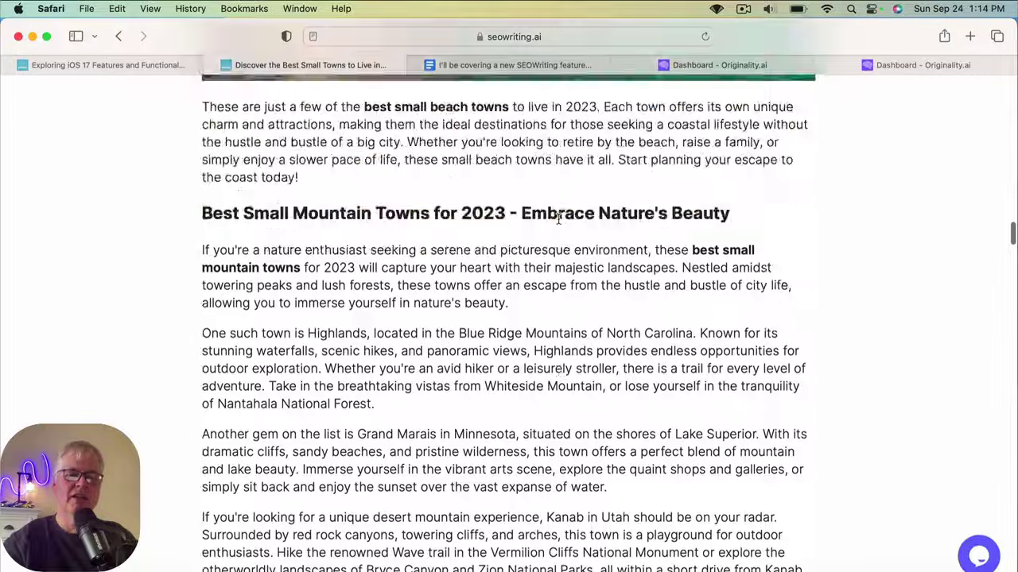
pyautogui.scroll(20, 559, 218)
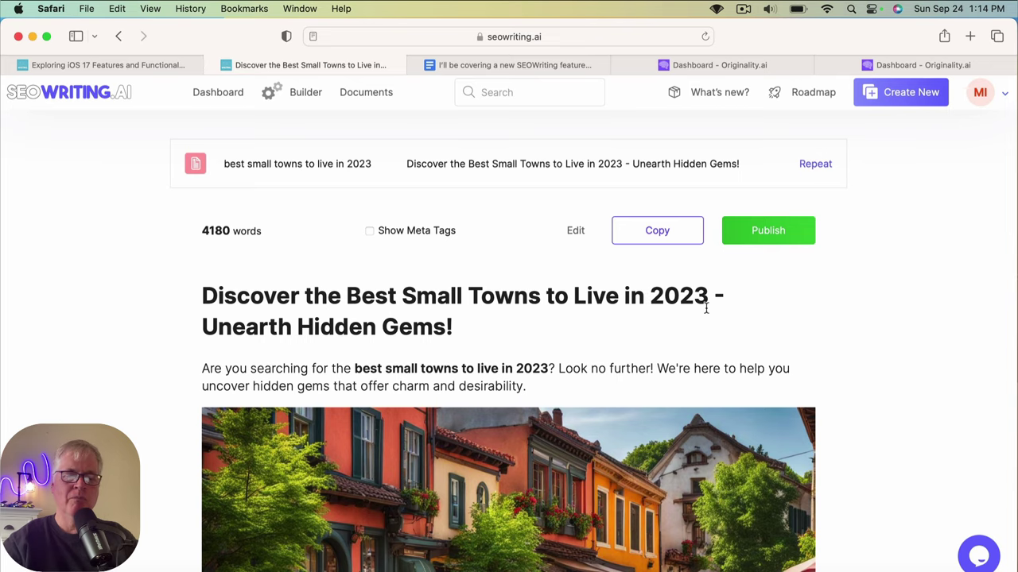
pyautogui.scroll(-20, 706, 308)
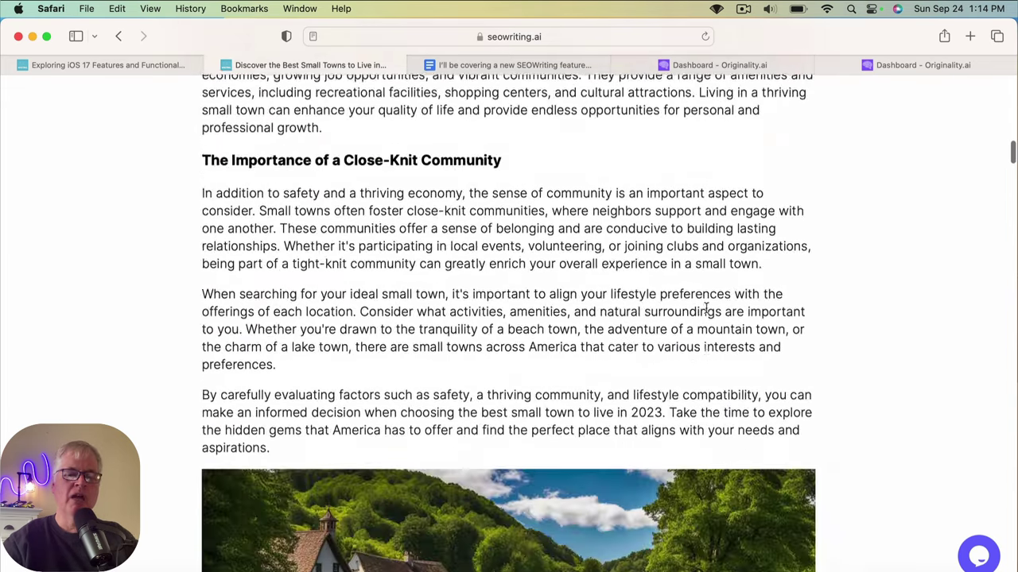
pyautogui.scroll(-10, 705, 308)
pyautogui.scroll(-15, 706, 312)
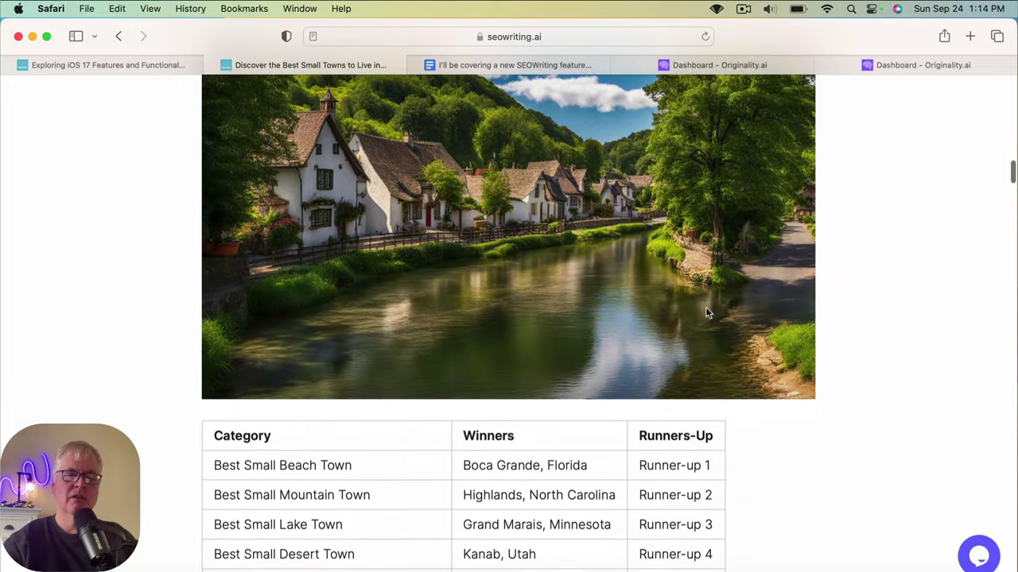
pyautogui.scroll(-20, 708, 313)
pyautogui.scroll(-20, 707, 311)
pyautogui.scroll(-4, 705, 312)
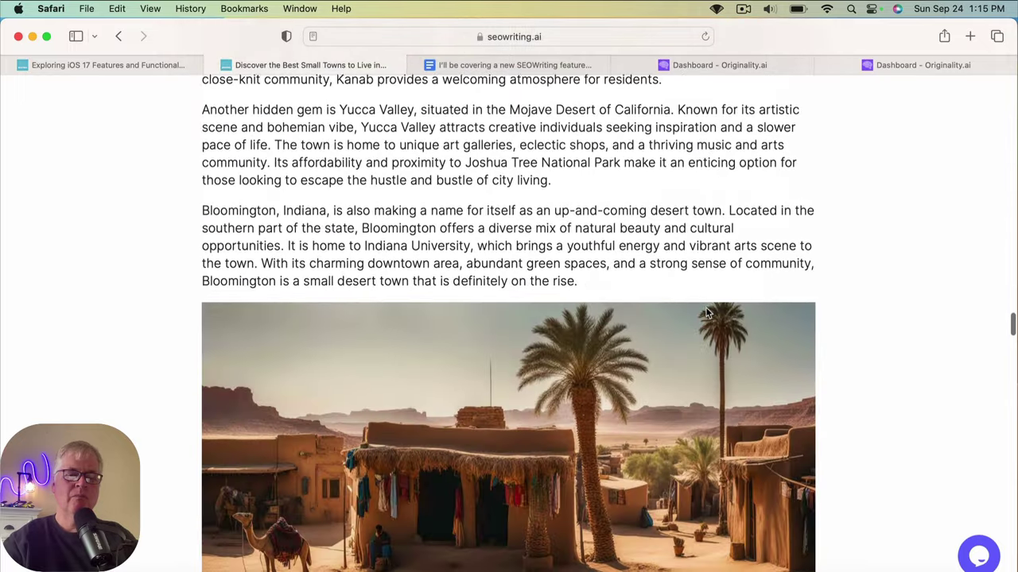
pyautogui.scroll(7, 705, 312)
pyautogui.scroll(-4, 705, 310)
# Read the Best Small Food + Culture Towns section and look at its street market image.
pyautogui.scroll(-12, 705, 308)
pyautogui.scroll(-6, 706, 308)
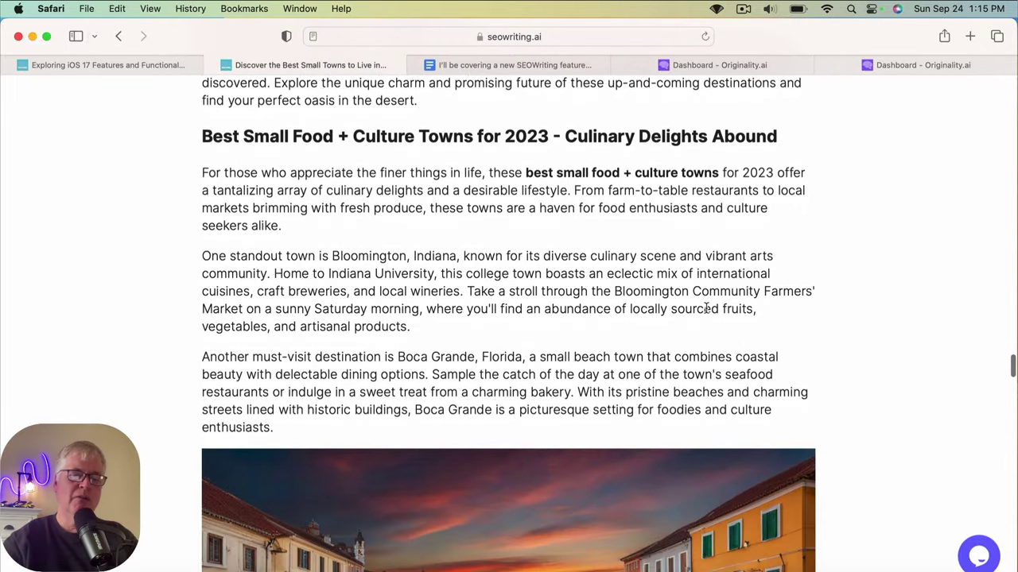
pyautogui.scroll(-1, 706, 310)
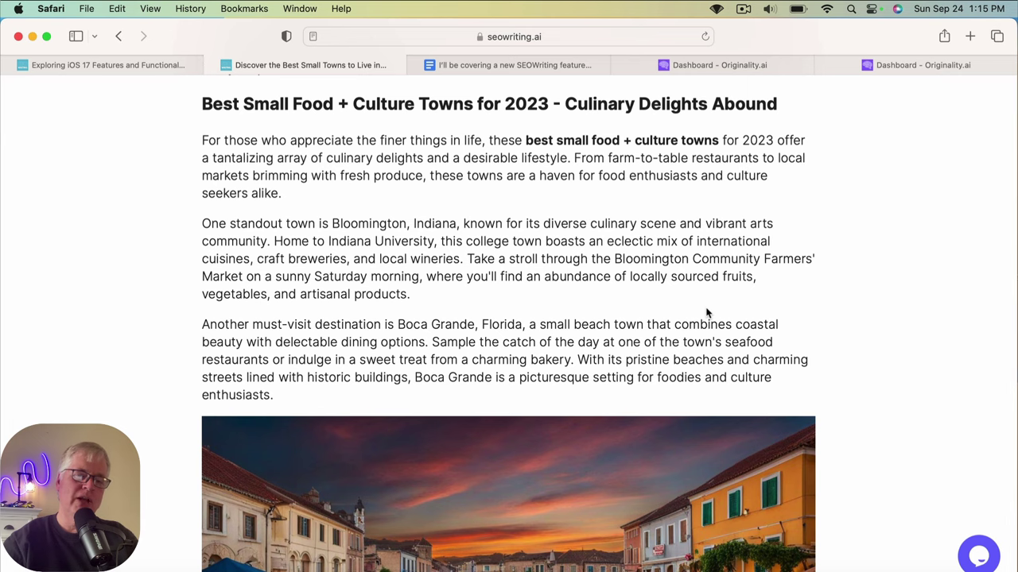
pyautogui.scroll(-3, 706, 312)
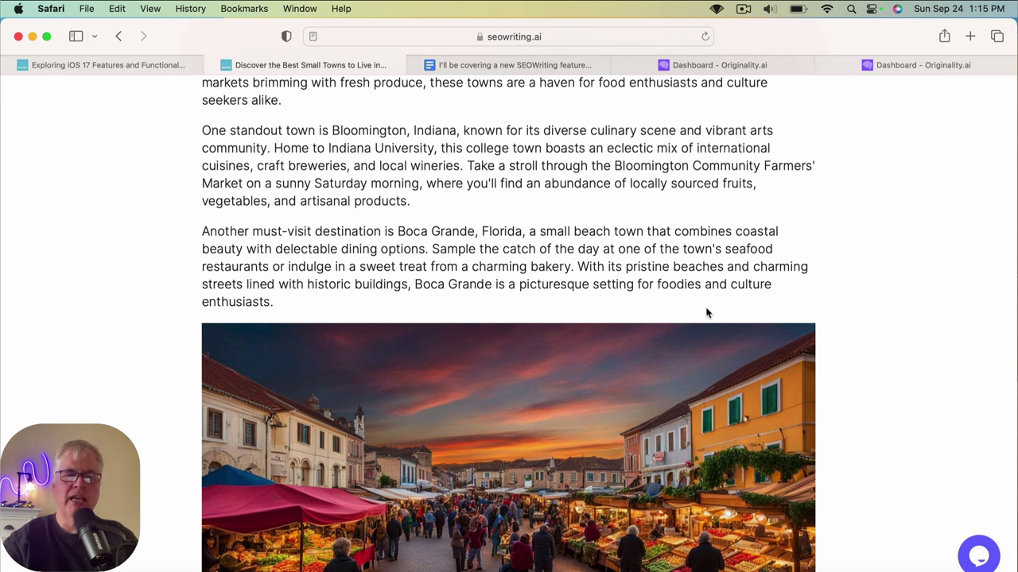
pyautogui.scroll(-3, 732, 433)
pyautogui.scroll(-2, 732, 438)
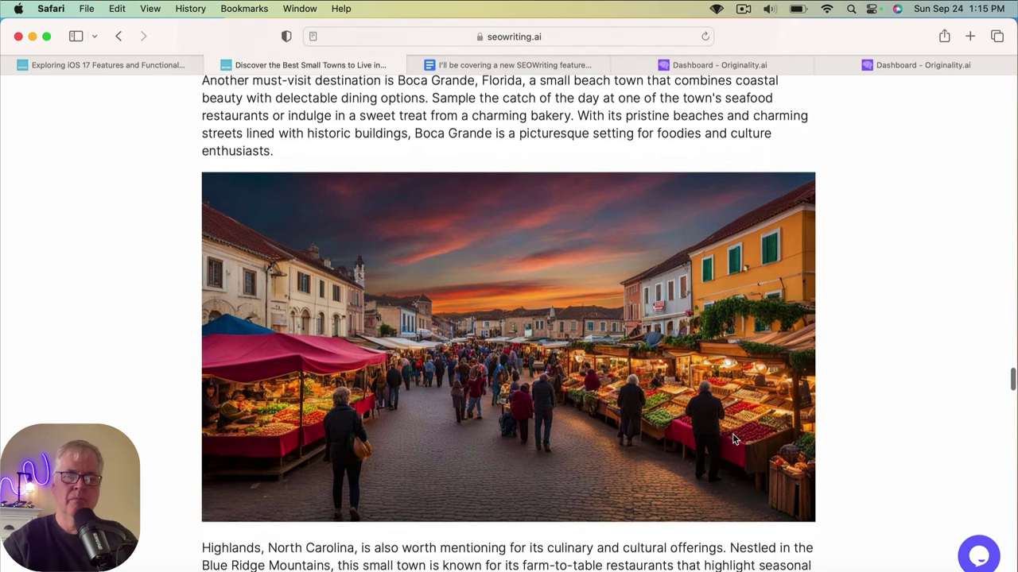
pyautogui.scroll(-4, 732, 438)
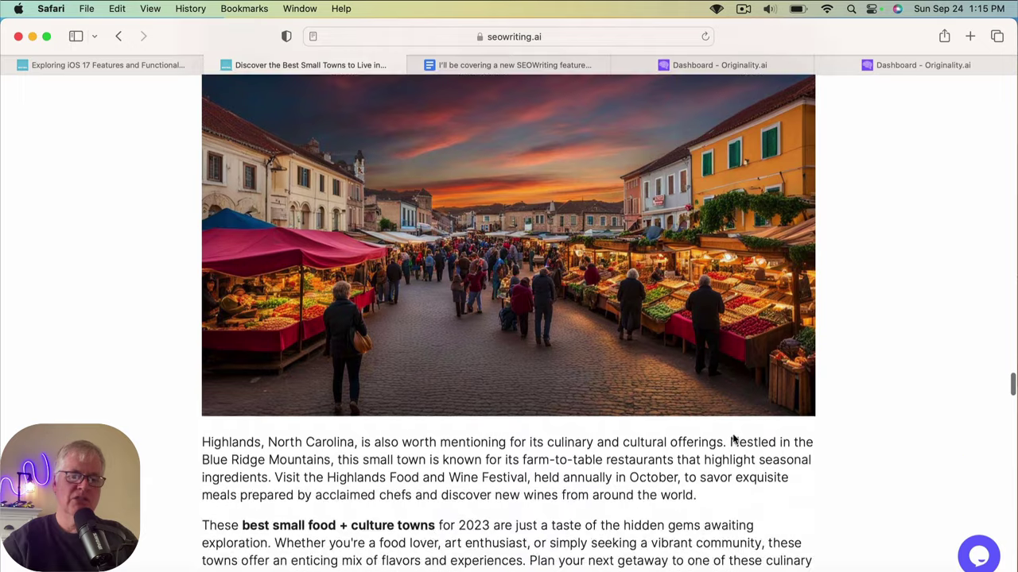
pyautogui.scroll(-3, 732, 434)
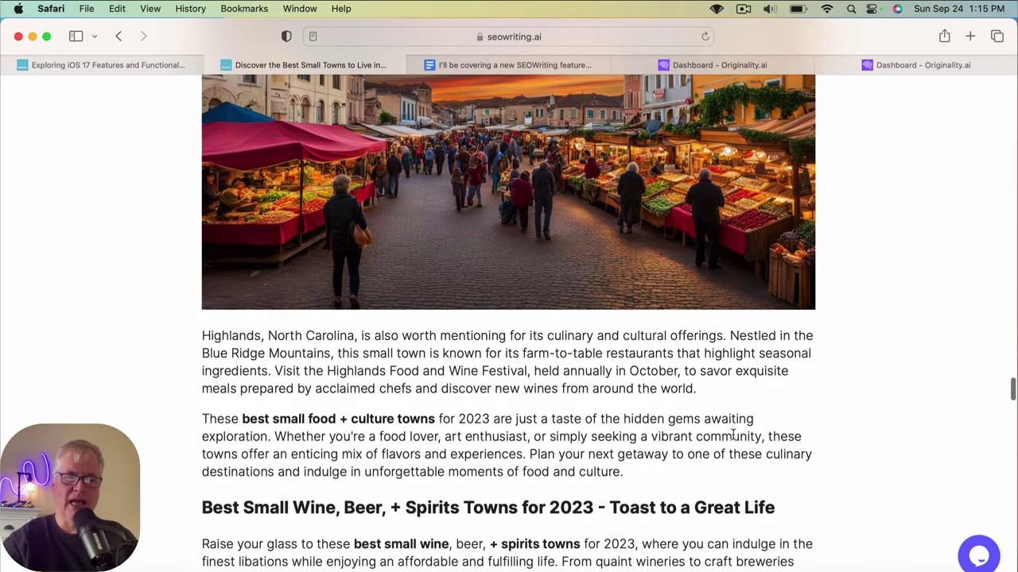
pyautogui.scroll(-4, 732, 436)
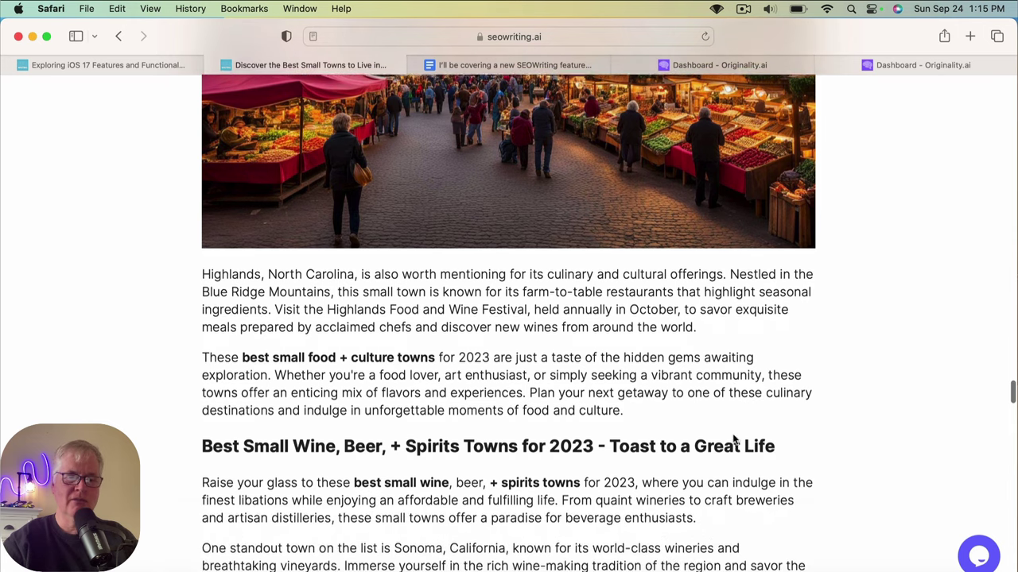
# Review the Best Small Wine, Beer, + Spirits Towns section, including its location table, wine image and numbered town list.
pyautogui.scroll(-10, 732, 436)
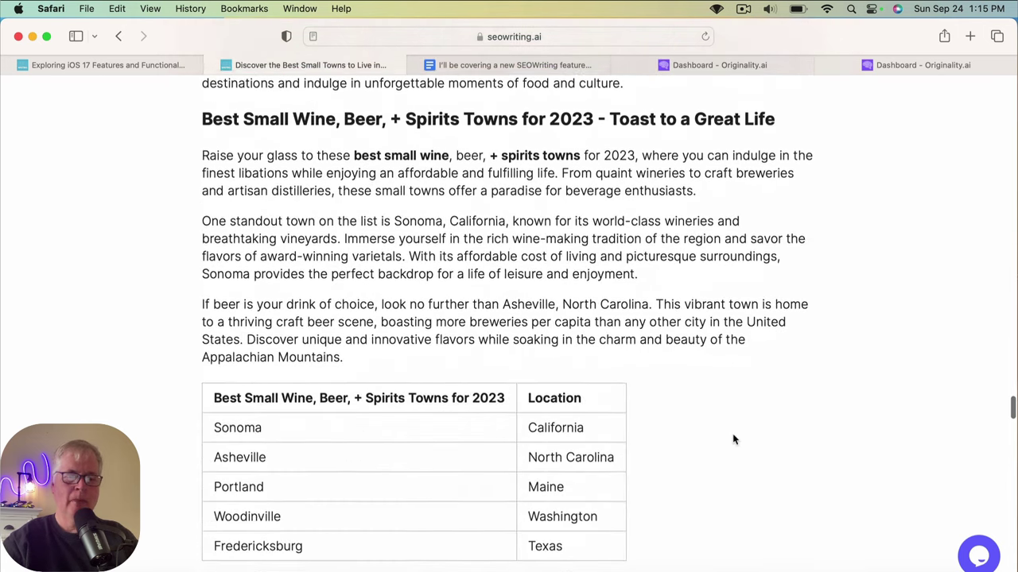
pyautogui.scroll(-11, 732, 439)
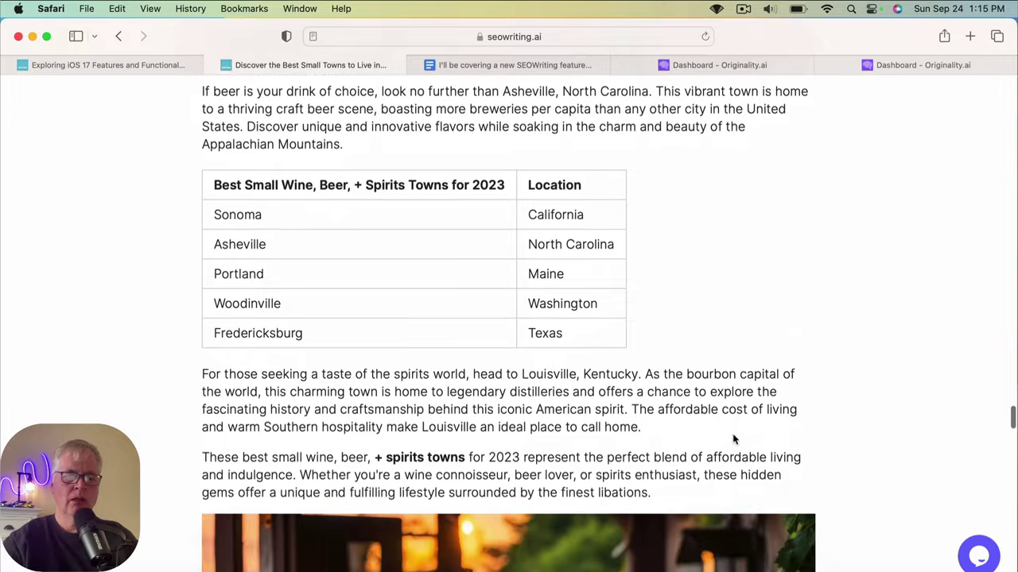
pyautogui.scroll(-4, 733, 439)
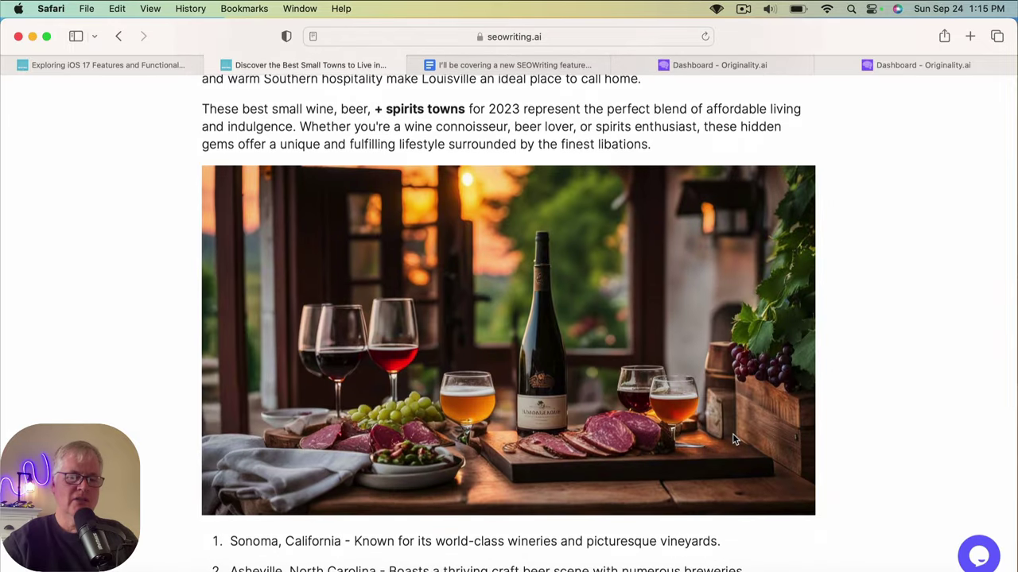
pyautogui.scroll(-3, 734, 440)
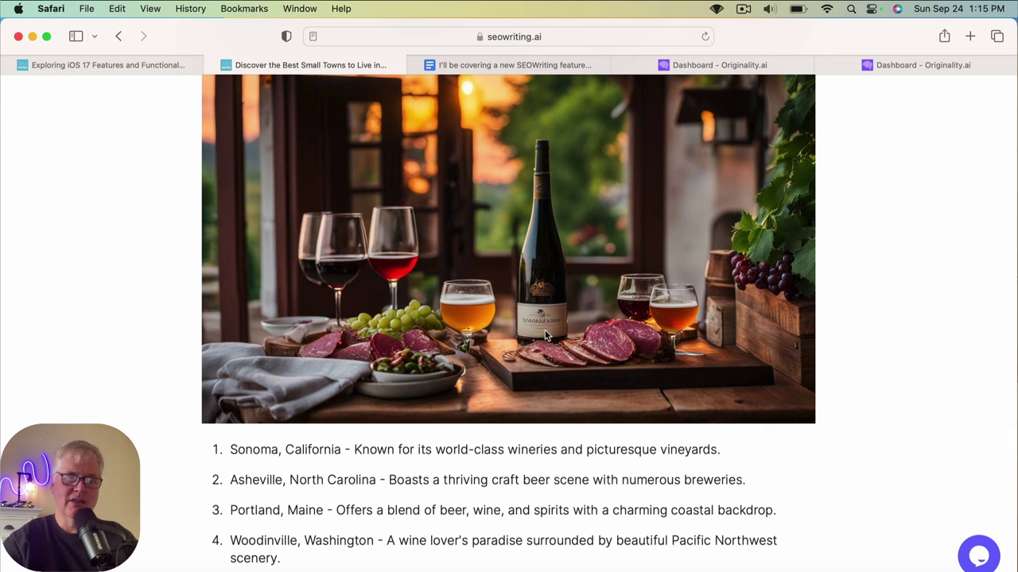
pyautogui.scroll(-3, 534, 372)
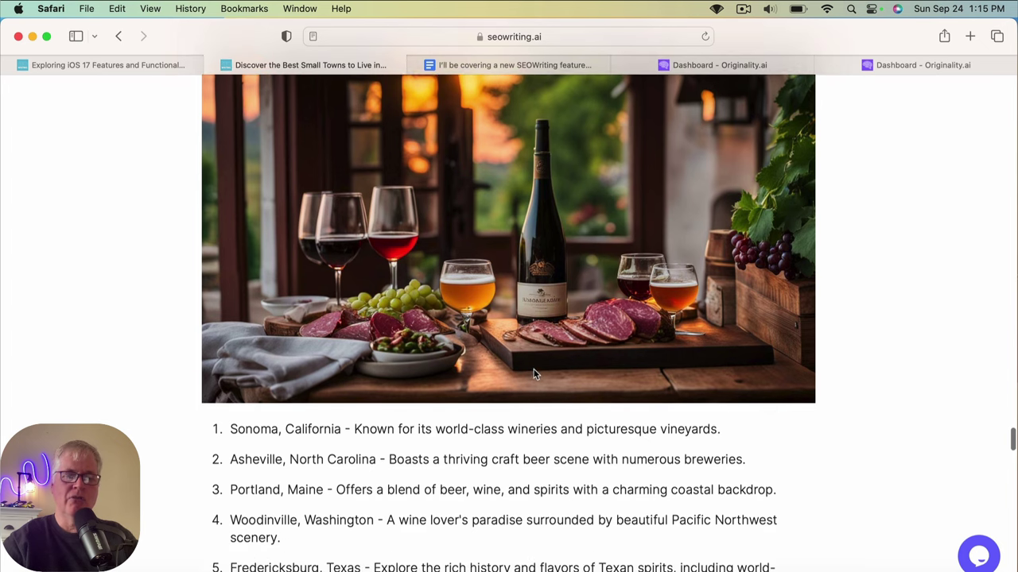
pyautogui.scroll(-5, 534, 372)
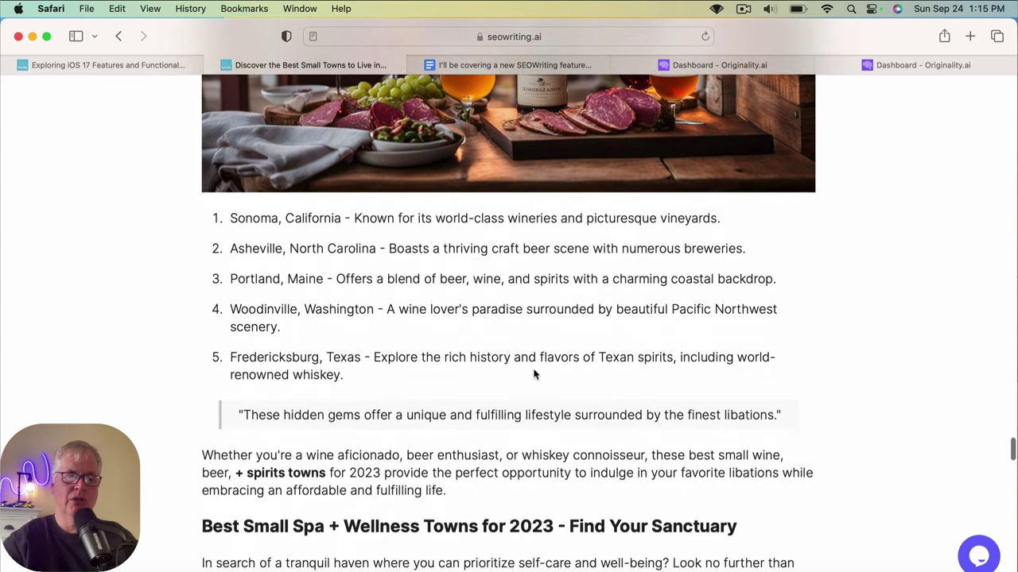
# Examine the Best Small Spa + Wellness Towns section, including its wellness offerings table and poolside image.
pyautogui.scroll(-4, 534, 373)
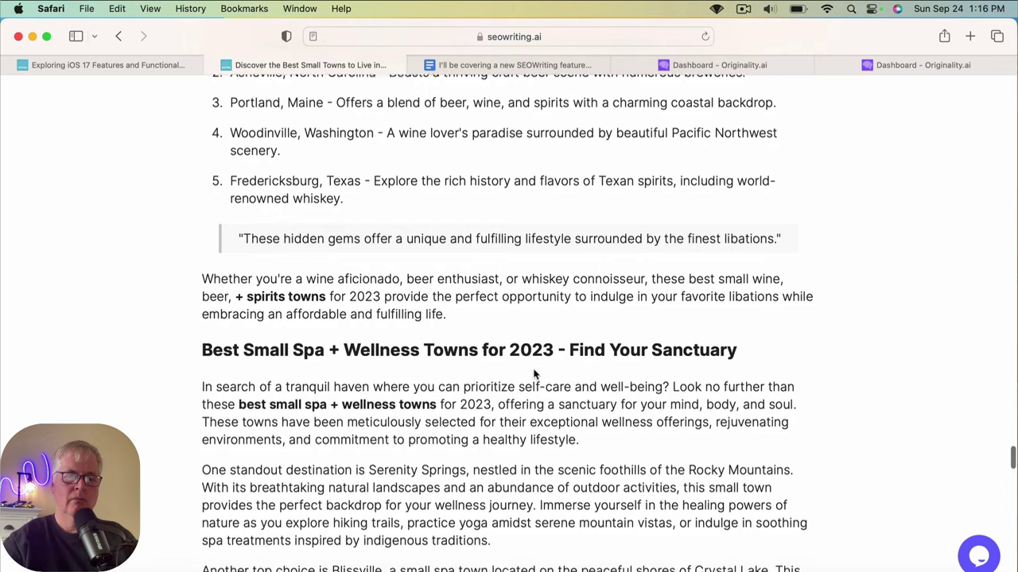
pyautogui.scroll(-15, 534, 372)
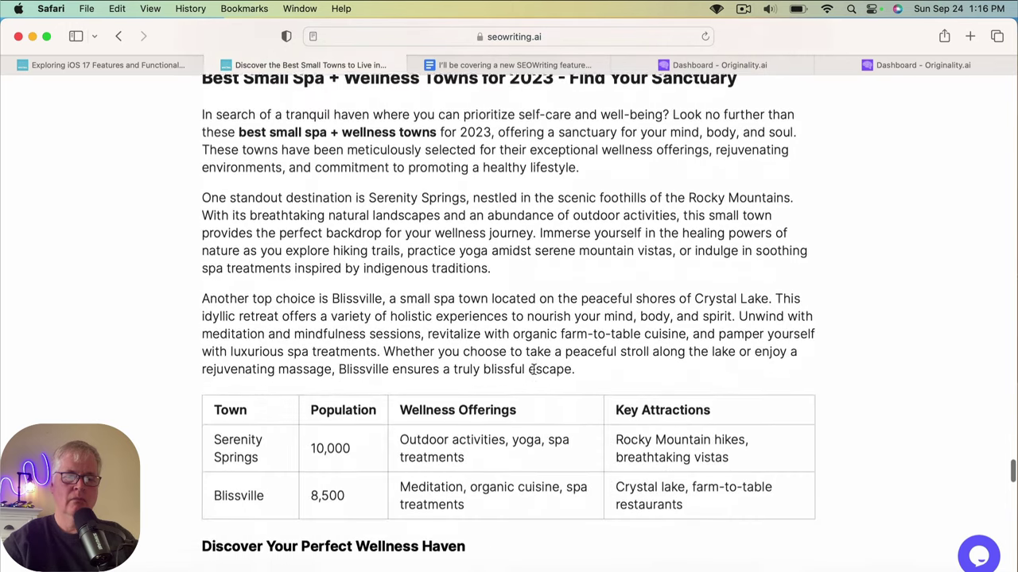
pyautogui.scroll(-5, 535, 370)
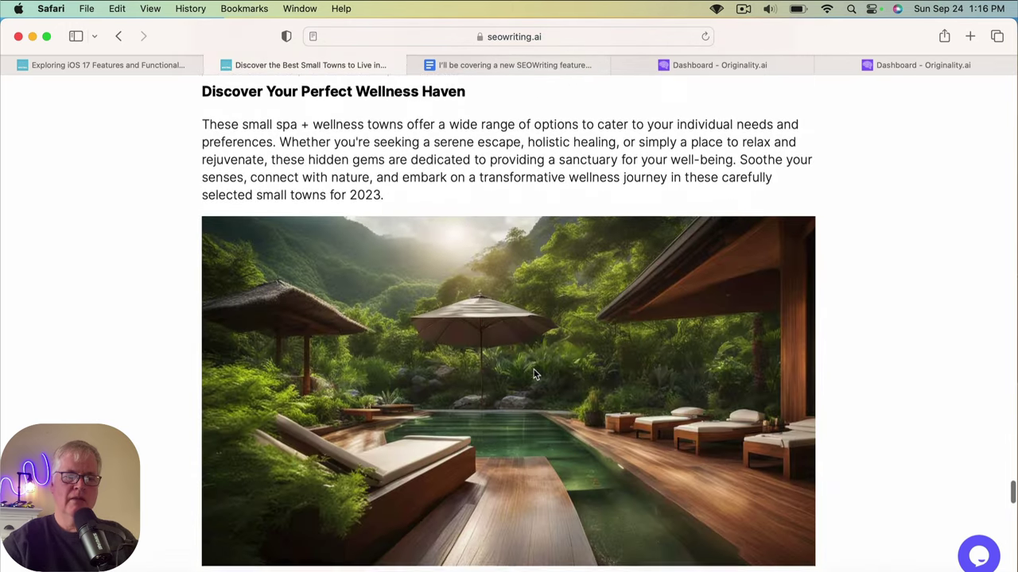
pyautogui.scroll(-2, 534, 374)
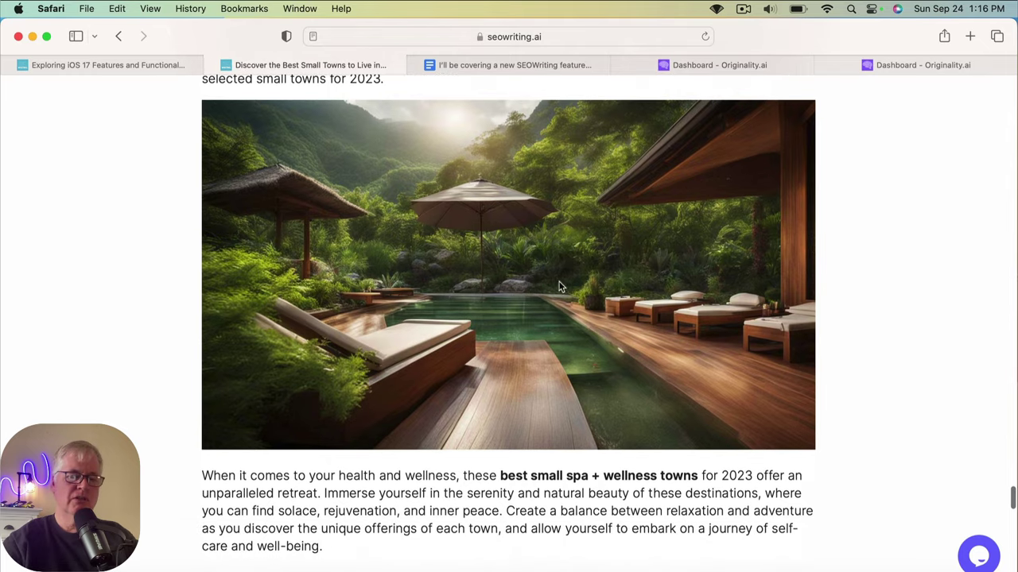
# Check the article's conclusion, source links and FAQ questions and answers.
pyautogui.scroll(-20, 576, 280)
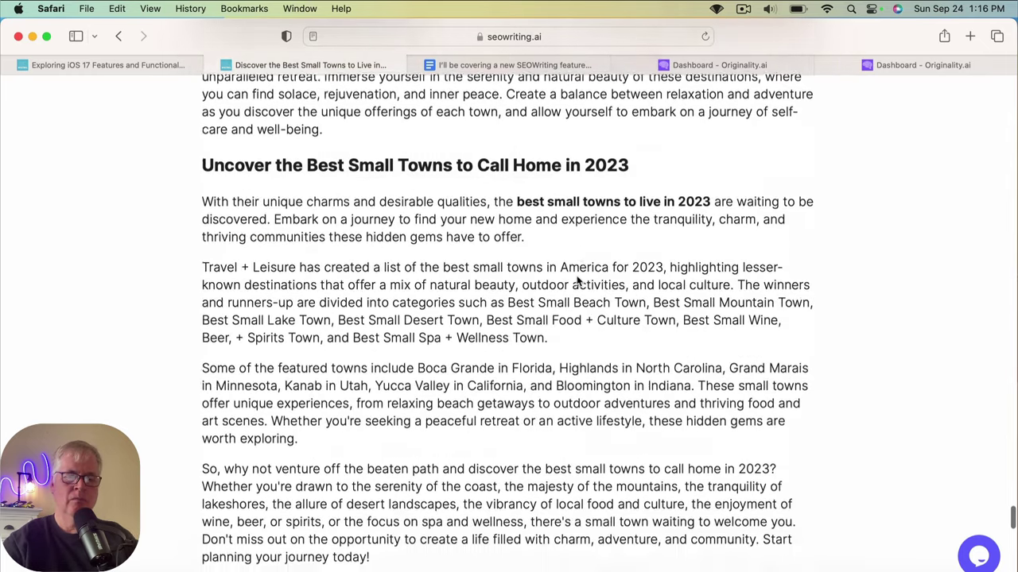
pyautogui.scroll(-20, 576, 278)
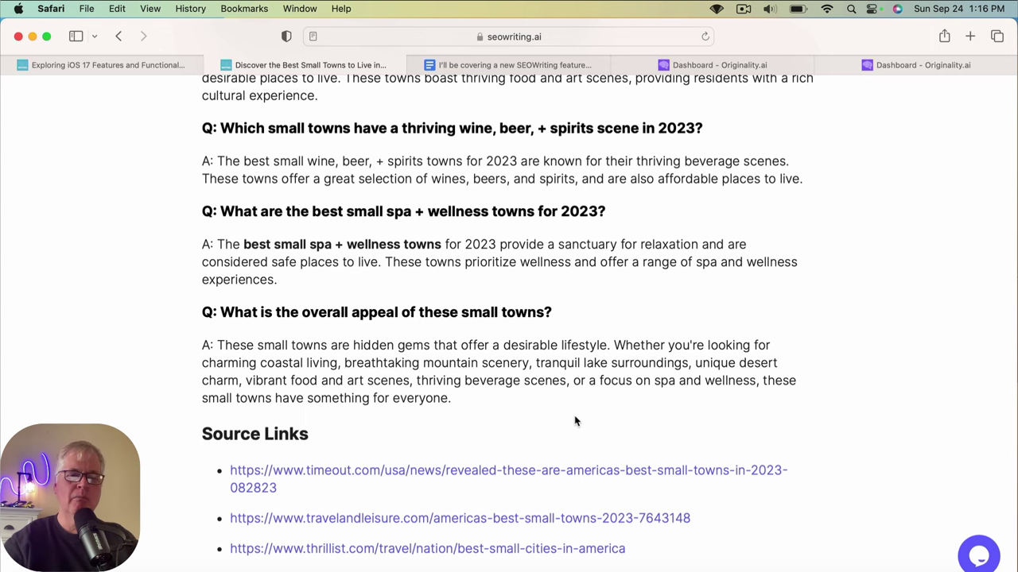
pyautogui.scroll(10, 576, 422)
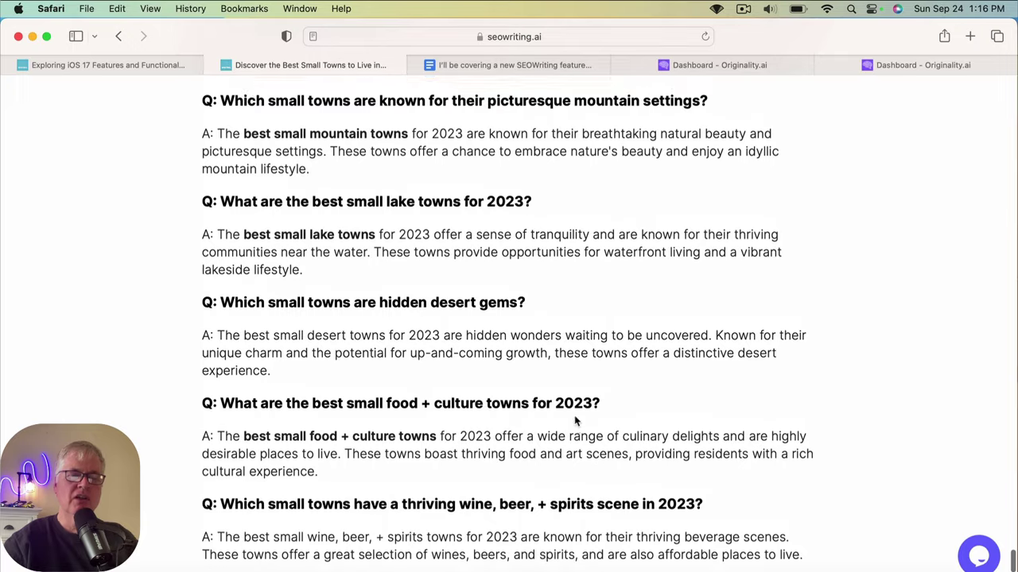
pyautogui.scroll(3, 576, 421)
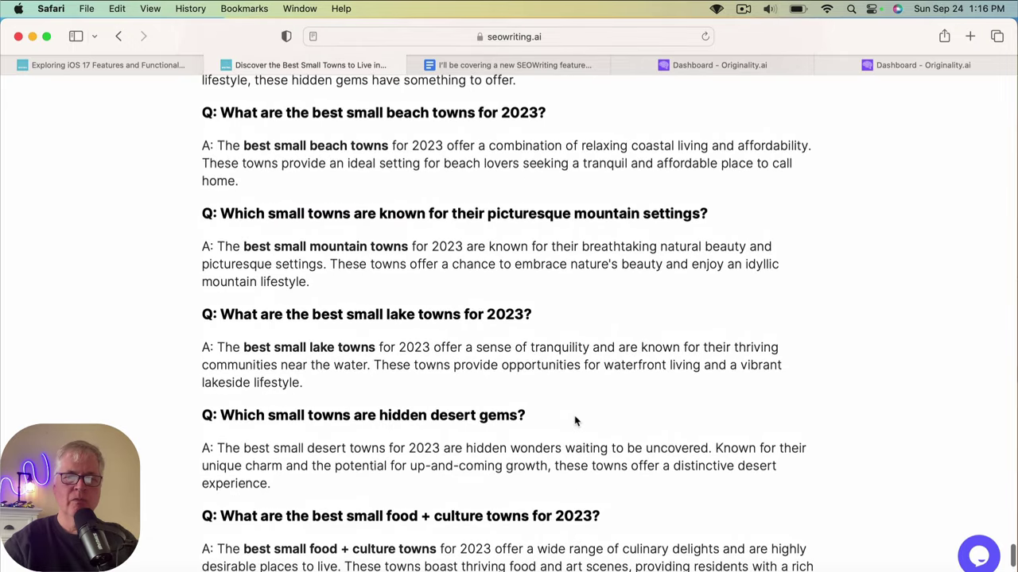
# Switch to Originality.ai and paste the full small towns article as the content of a new scan.
pyautogui.scroll(20, 576, 421)
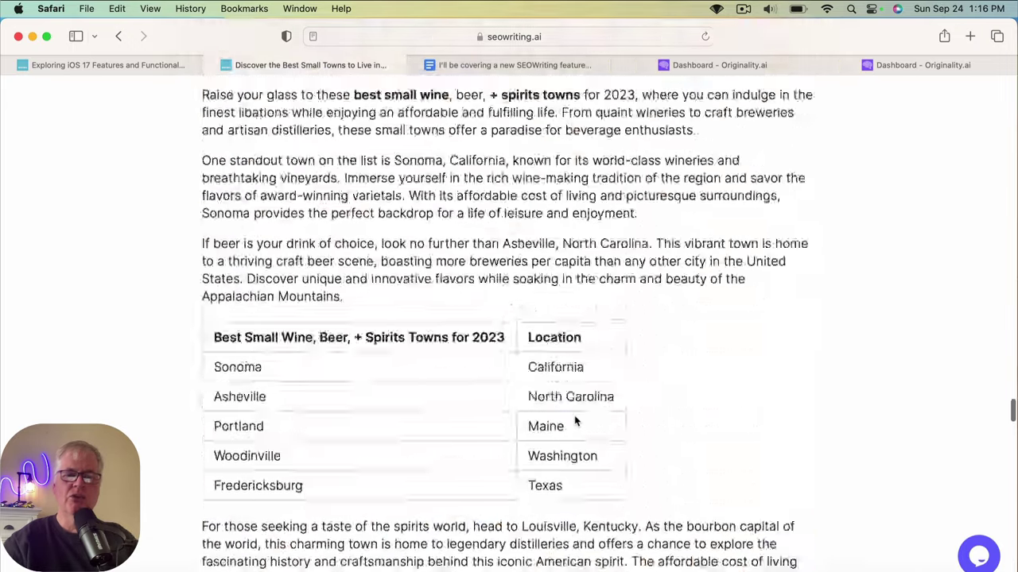
pyautogui.scroll(20, 576, 421)
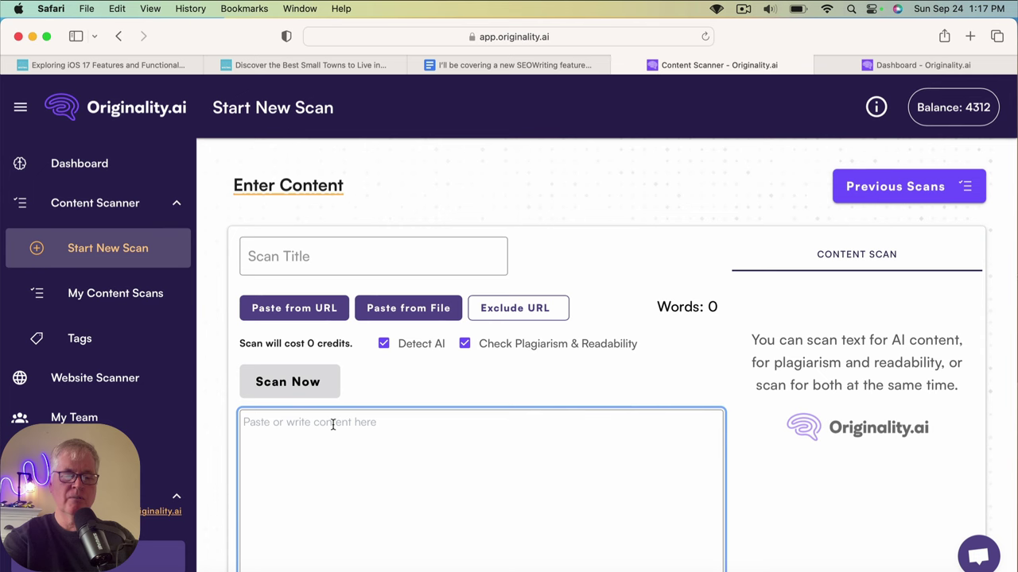
pyautogui.press('cmd+v')
pyautogui.scroll(-2, 602, 448)
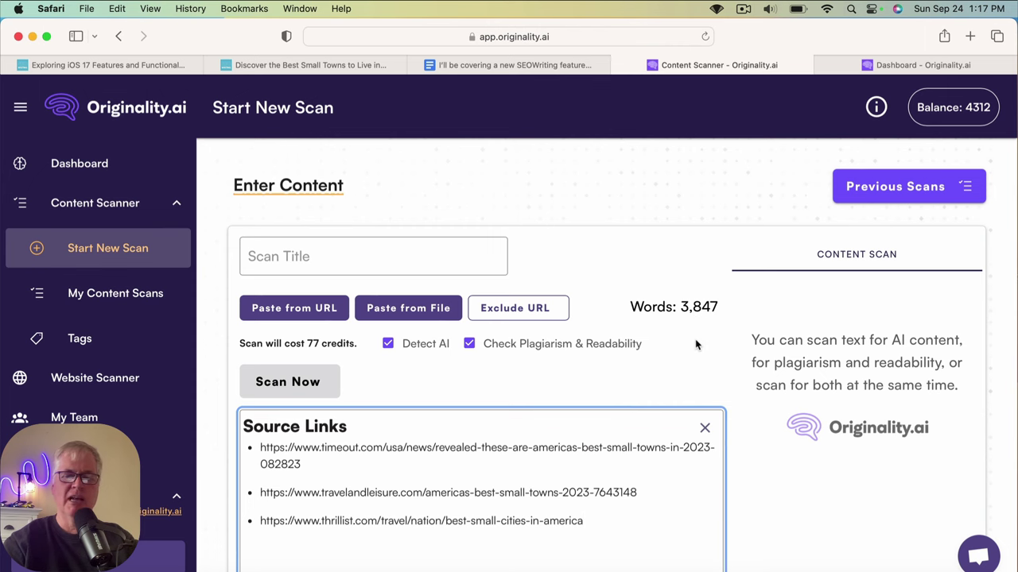
pyautogui.scroll(2, 529, 473)
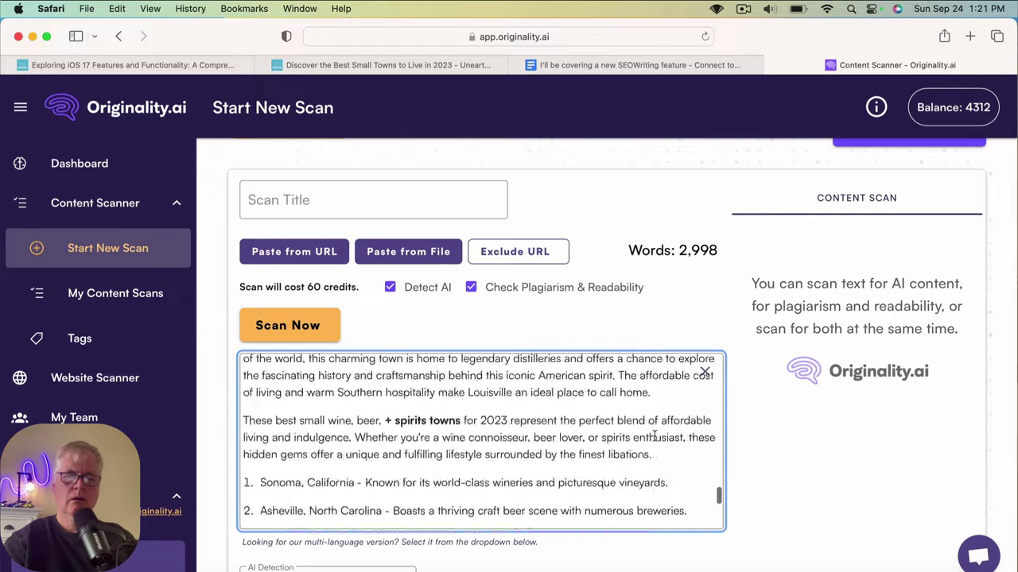
# Check the article text from its title, and scan it with Detect AI and Check Plagiarism & Readability enabled.
pyautogui.scroll(5, 654, 436)
pyautogui.scroll(10, 654, 436)
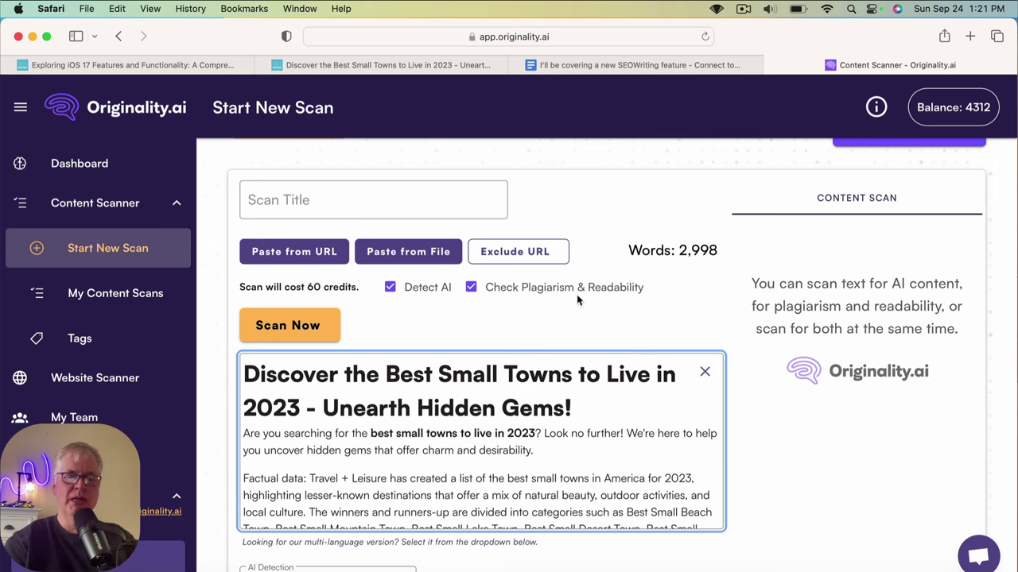
pyautogui.click(301, 330)
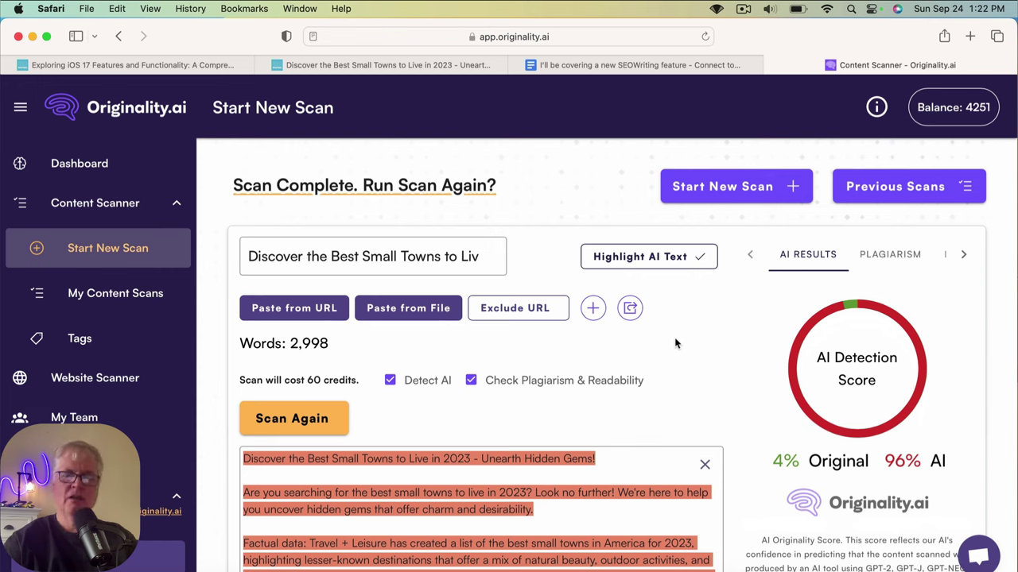
# Review the plagiarism and readability results of the small towns article scan.
pyautogui.click(900, 256)
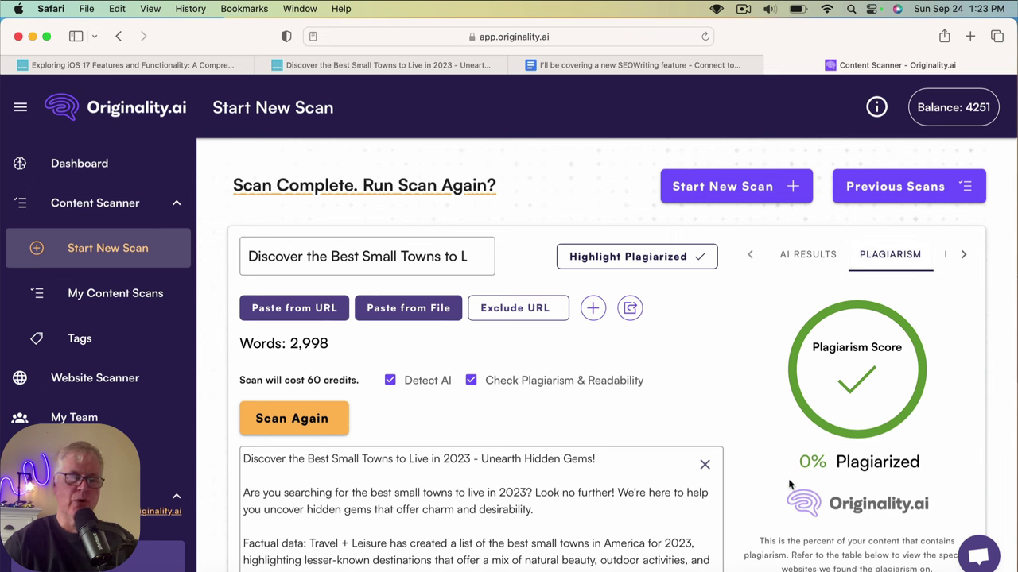
pyautogui.click(964, 257)
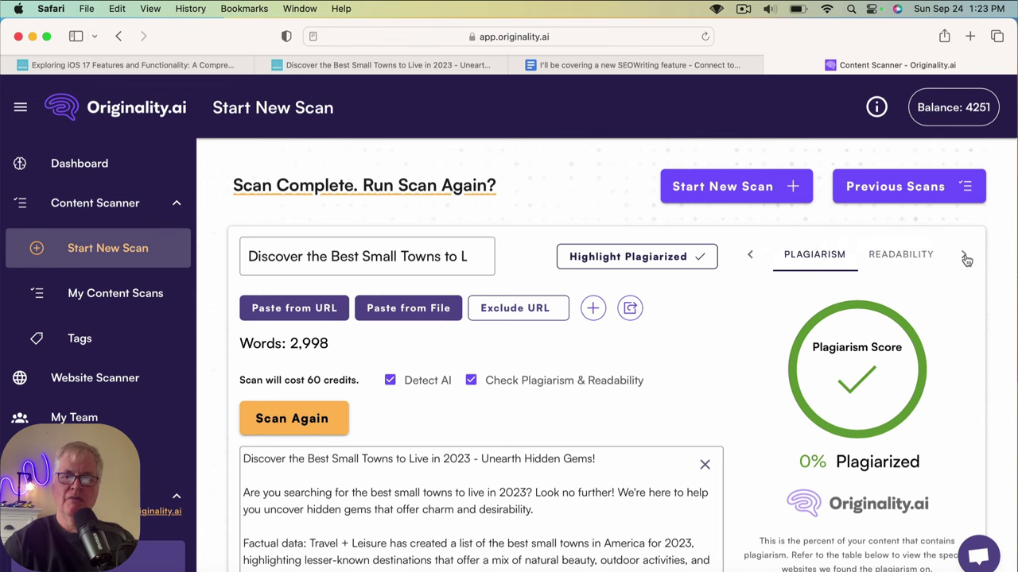
pyautogui.click(911, 260)
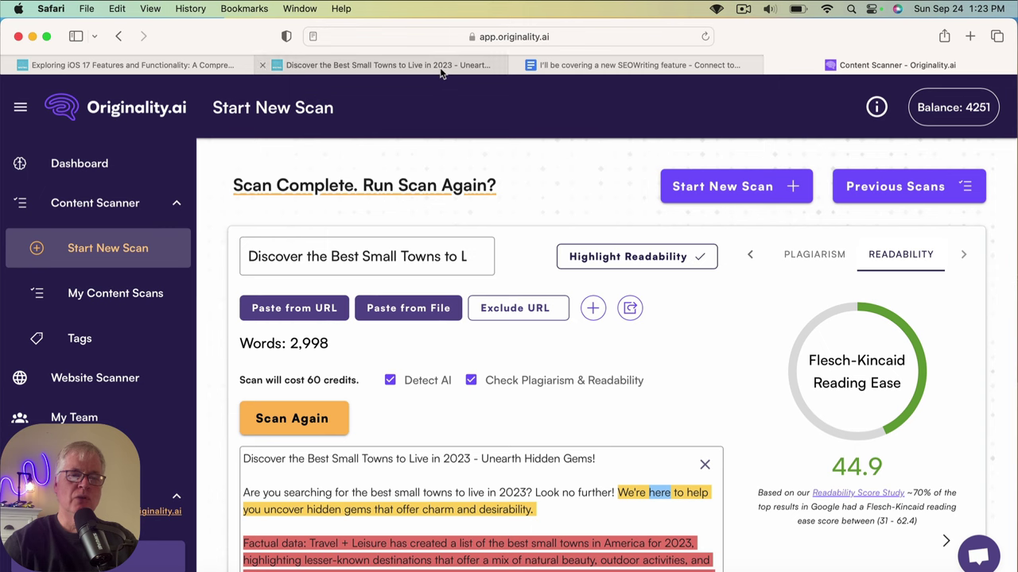
# Switch to SEOWriting.ai and look over the iOS 17 article's introduction and StandBy Mode section.
pyautogui.click(216, 67)
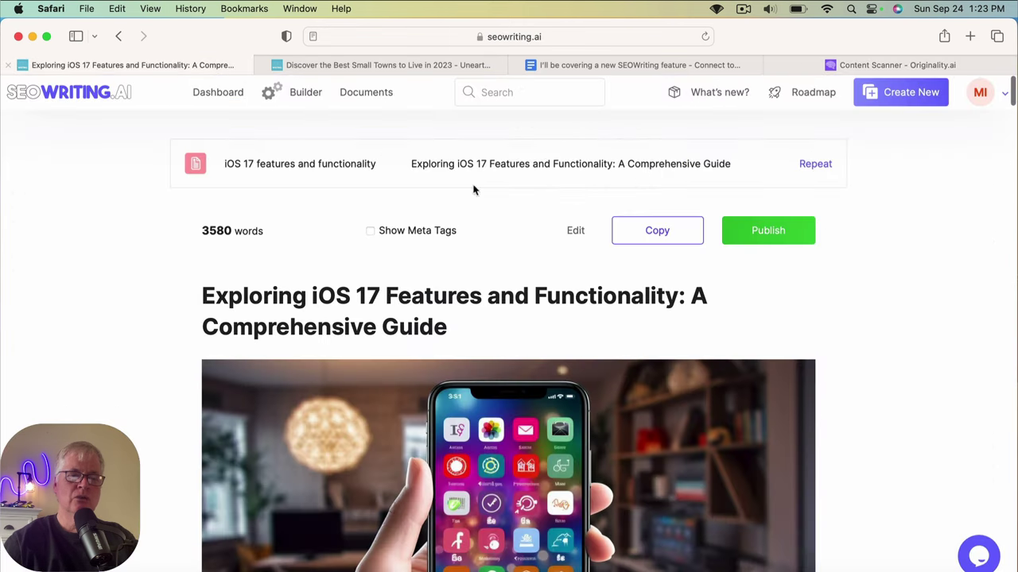
pyautogui.scroll(-6, 685, 366)
pyautogui.scroll(-2, 688, 371)
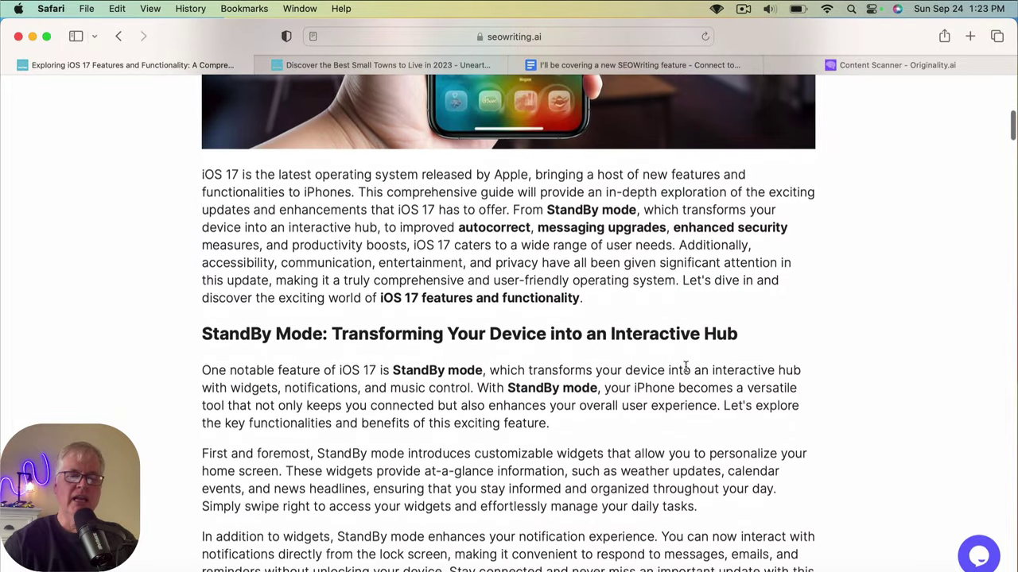
pyautogui.scroll(-1, 685, 365)
pyautogui.scroll(-3, 685, 366)
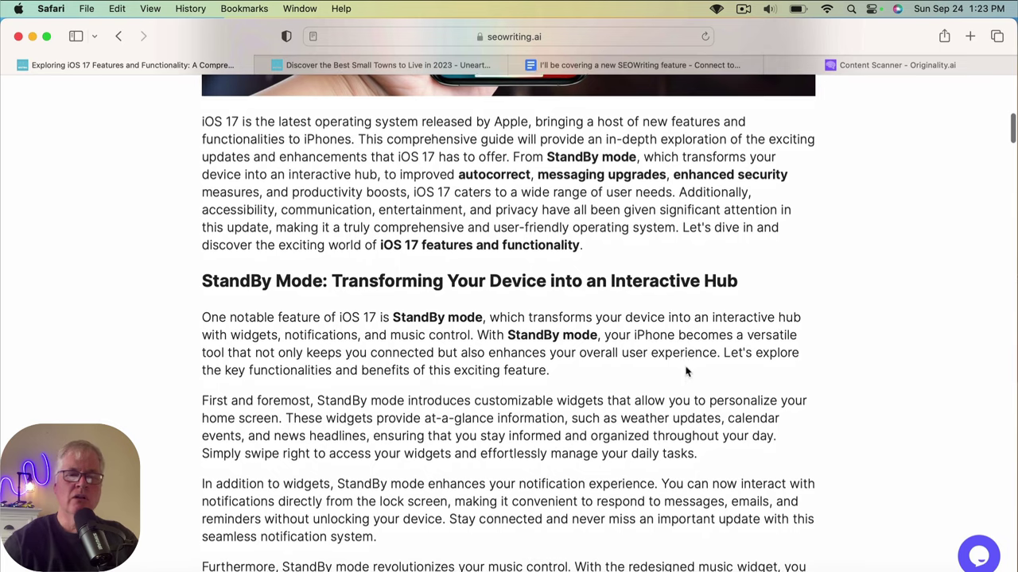
pyautogui.scroll(10, 685, 366)
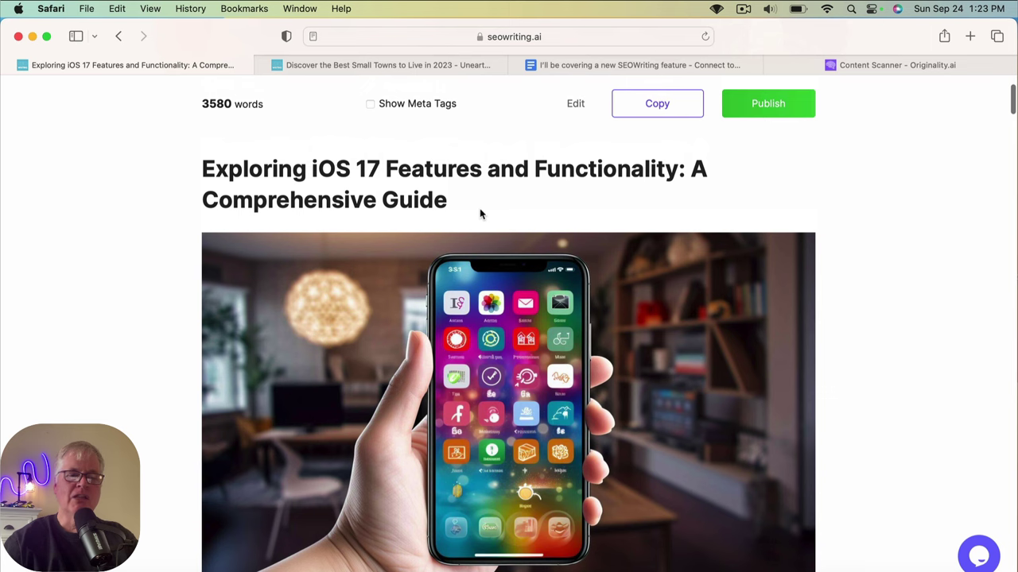
# Return to the small towns article and skim it from the source links back to its title.
pyautogui.click(394, 65)
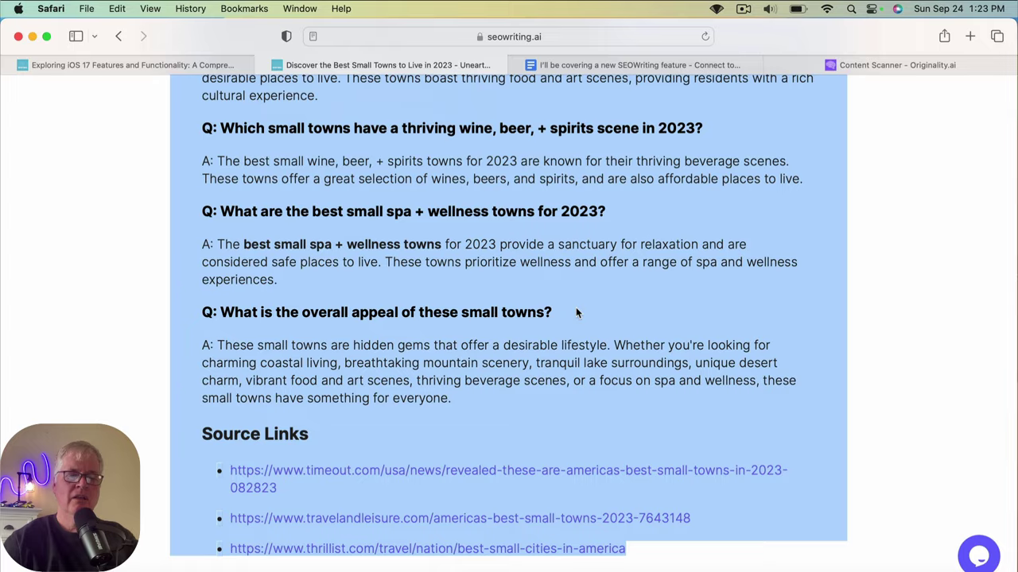
pyautogui.click(575, 307)
pyautogui.scroll(20, 647, 342)
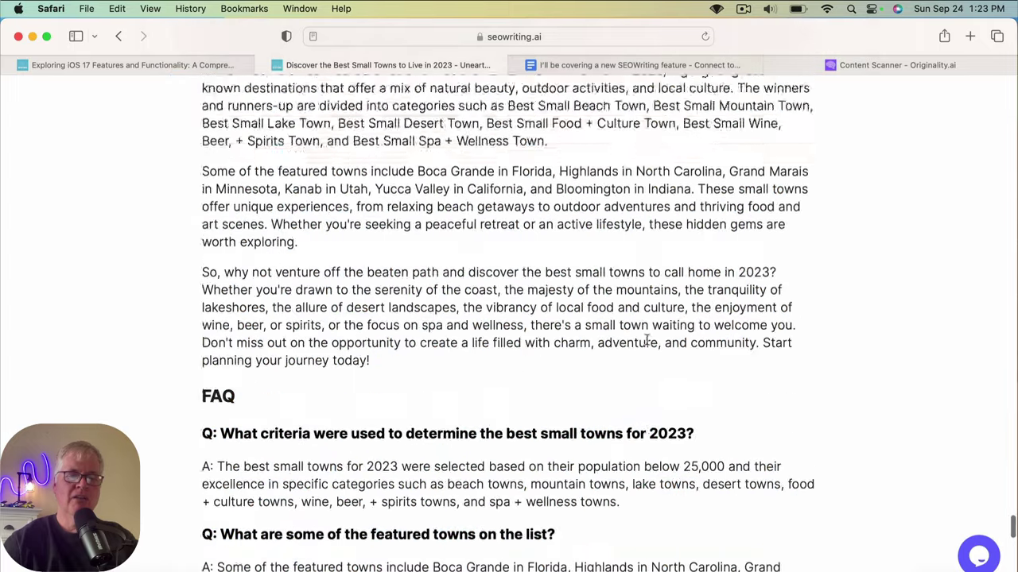
pyautogui.scroll(20, 646, 342)
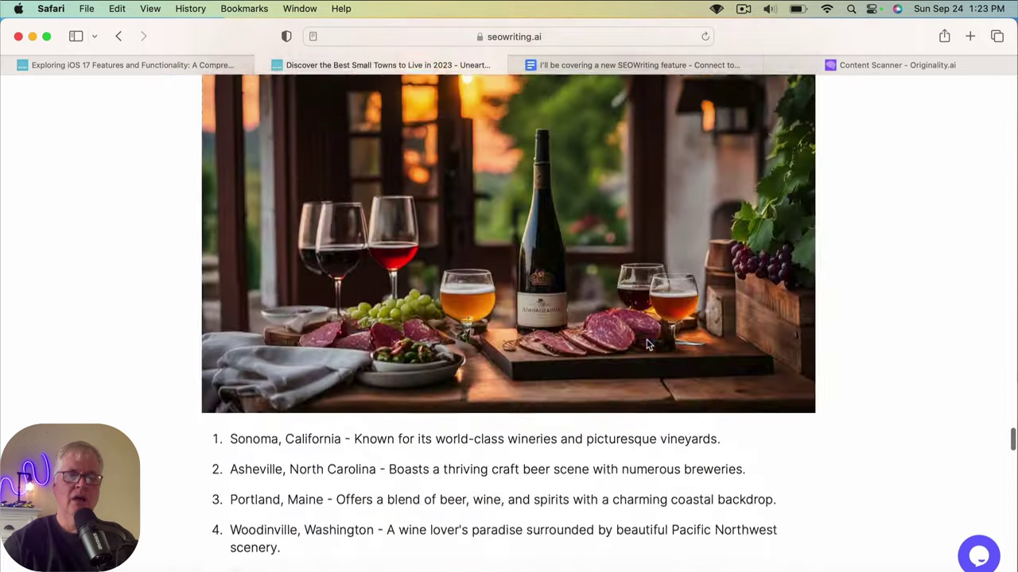
pyautogui.scroll(20, 646, 344)
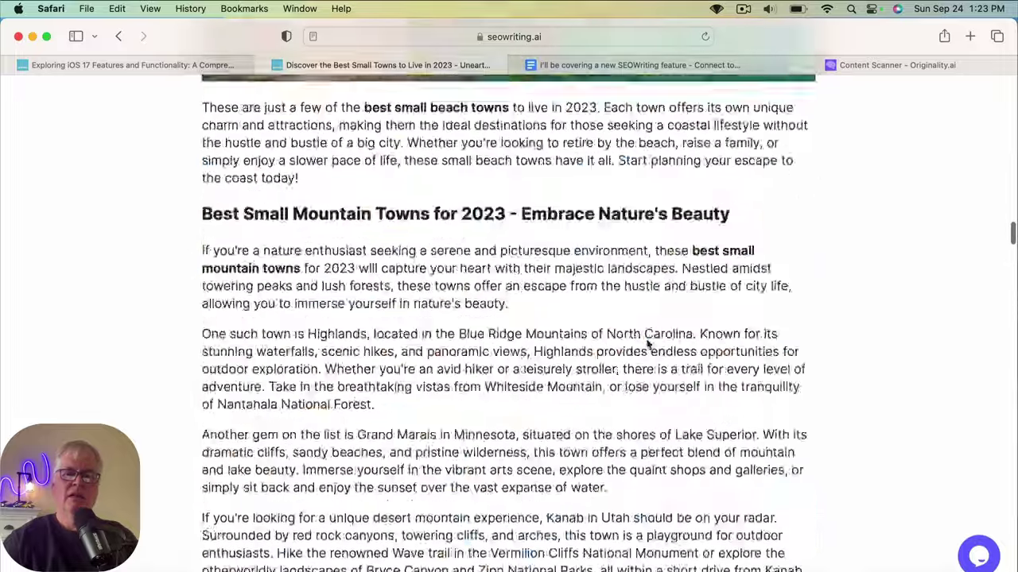
pyautogui.scroll(20, 647, 344)
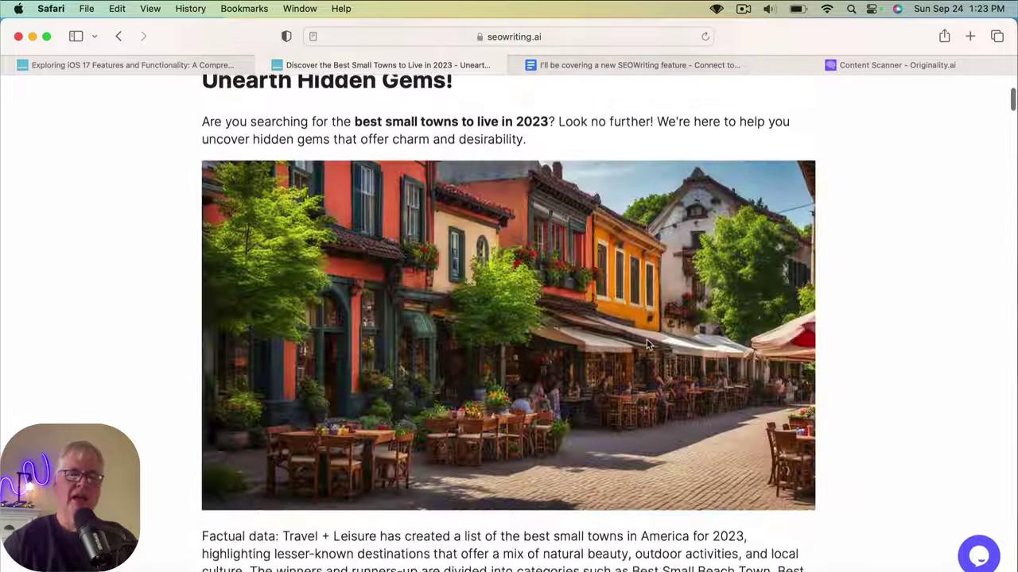
pyautogui.scroll(2, 646, 344)
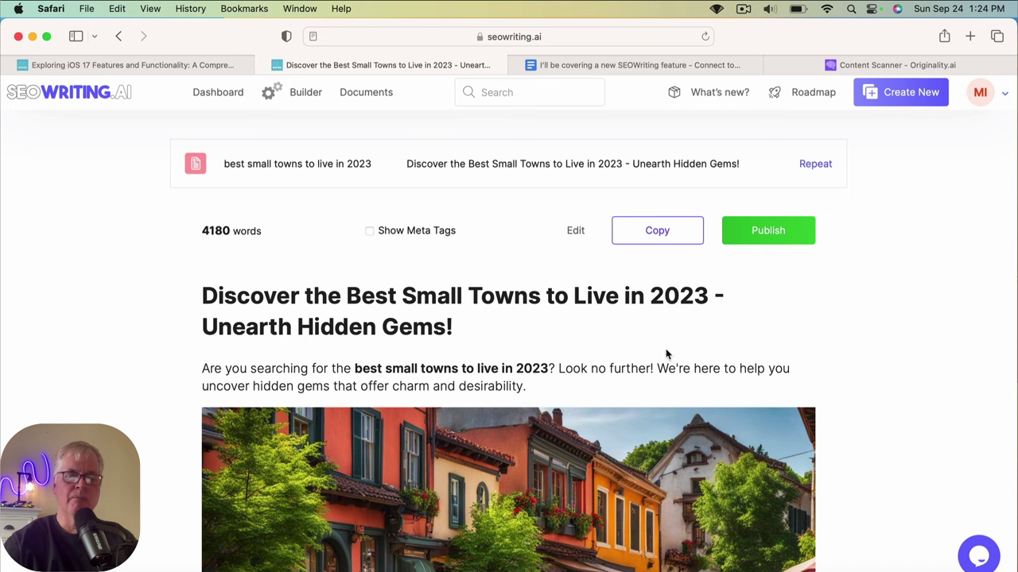
pyautogui.scroll(-4, 665, 357)
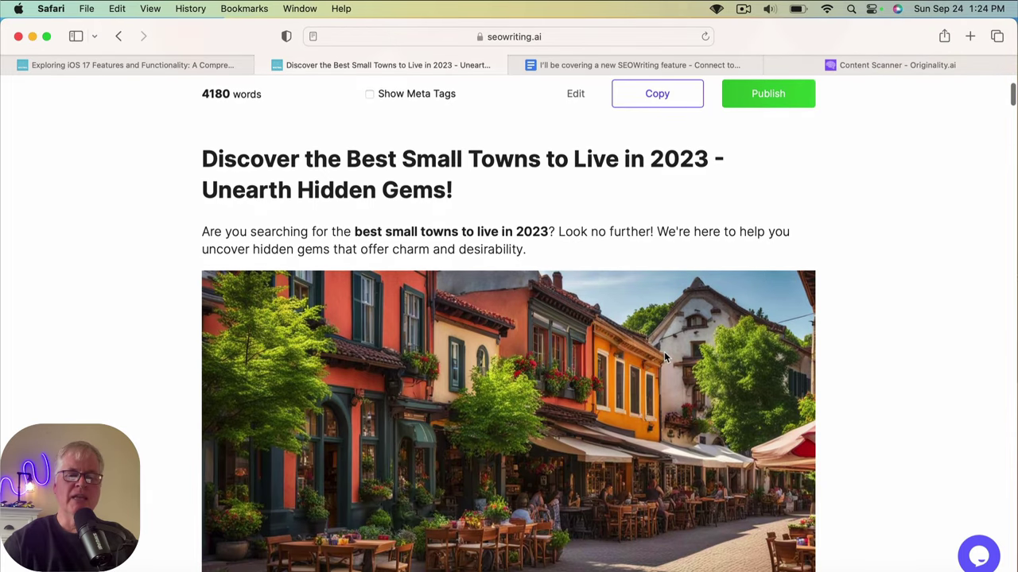
pyautogui.scroll(1, 665, 358)
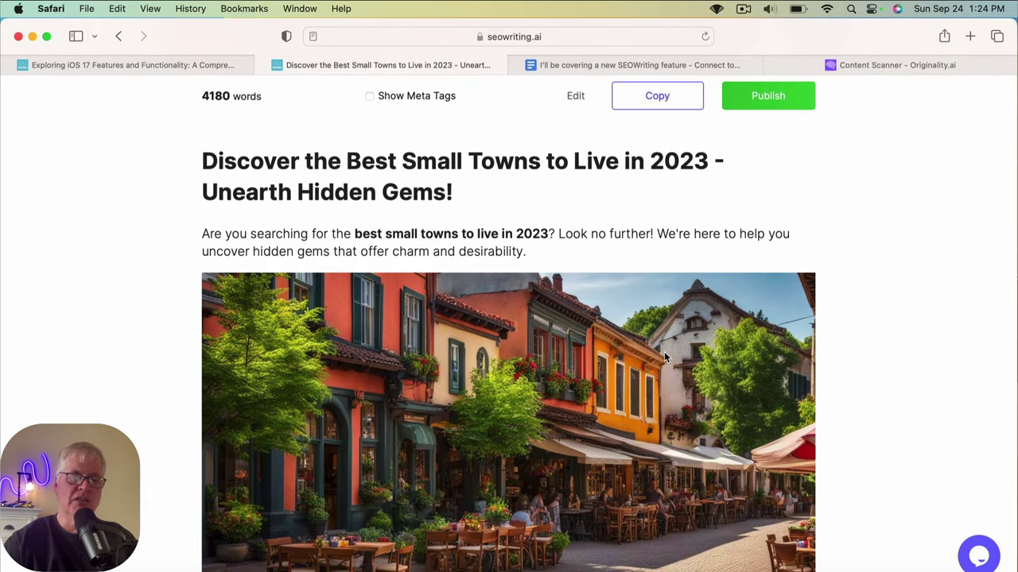
pyautogui.scroll(2, 665, 358)
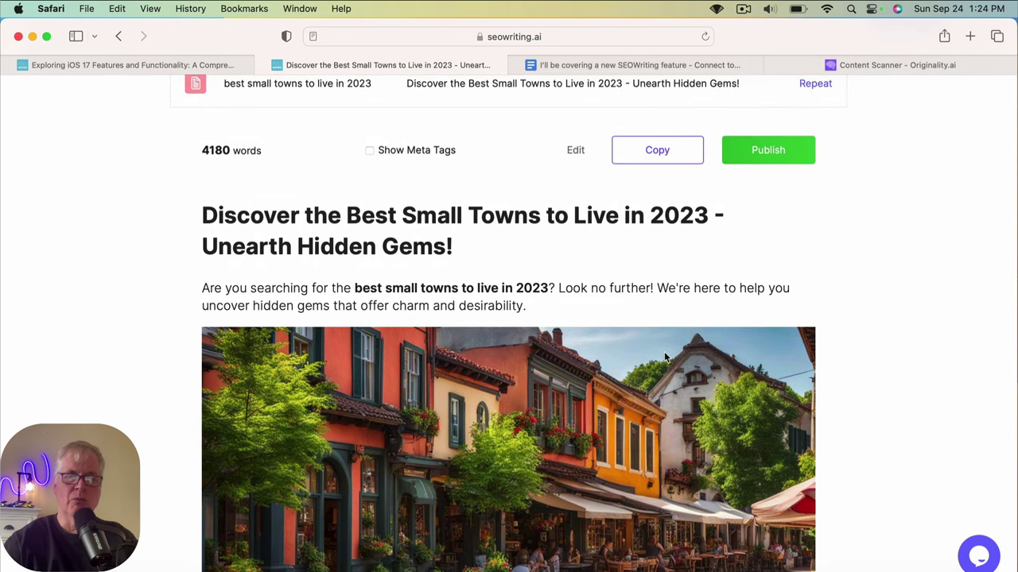
pyautogui.scroll(1, 666, 357)
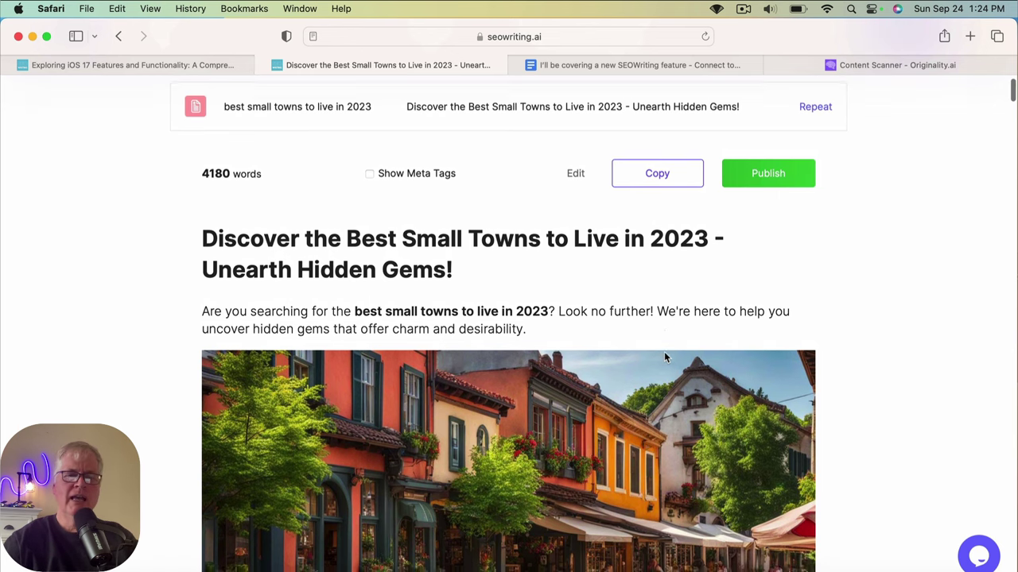
pyautogui.scroll(2, 665, 357)
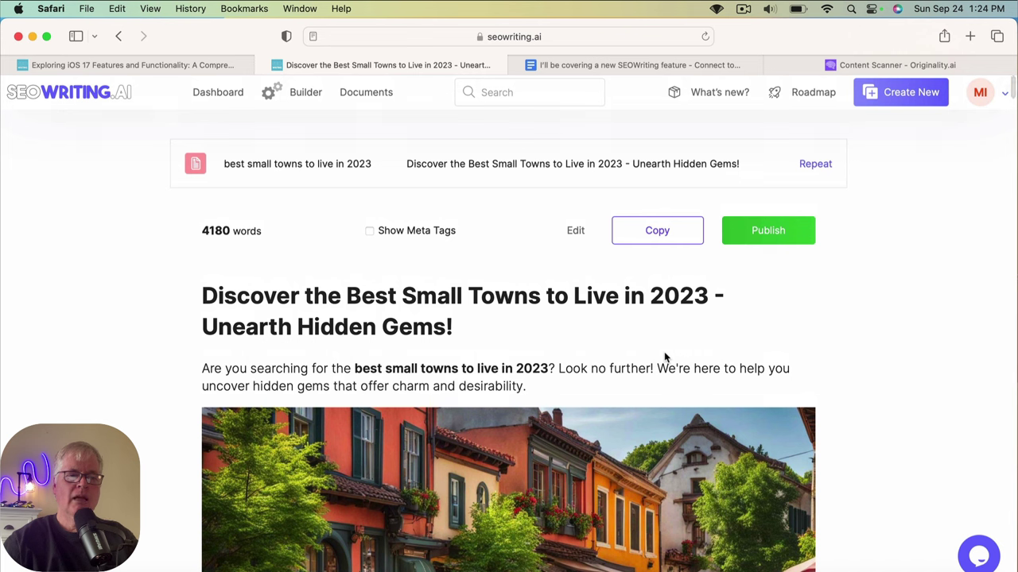